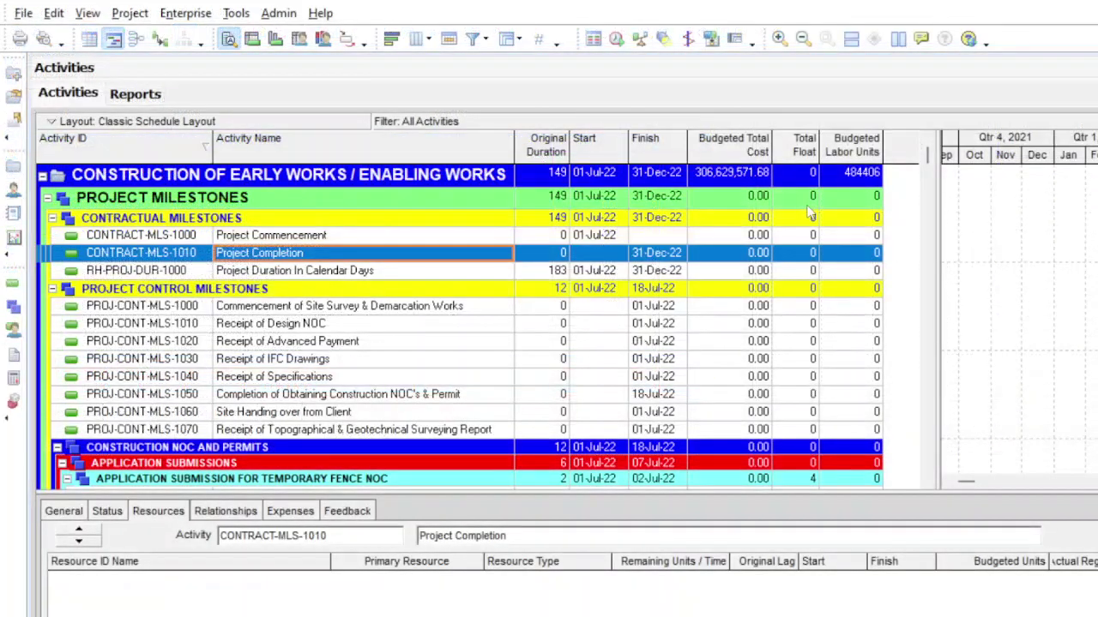
- Open the Reports view and look through the existing standard report groups and their reports
left_click(14, 213)
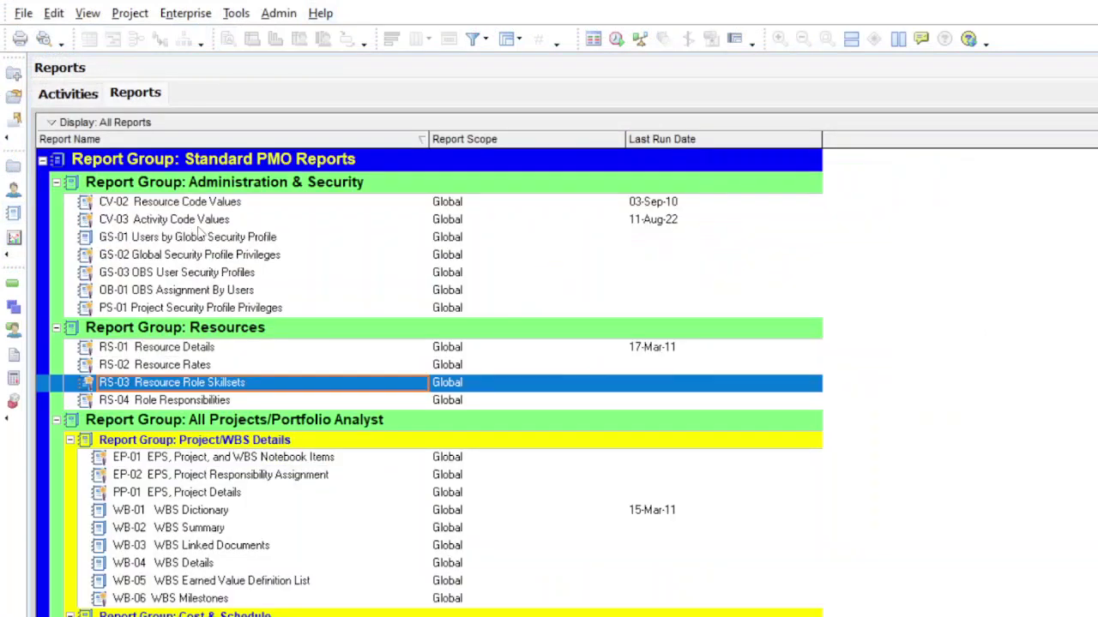
left_click(197, 221)
scroll(202, 240, "down", 4)
scroll(204, 244, "up", 4)
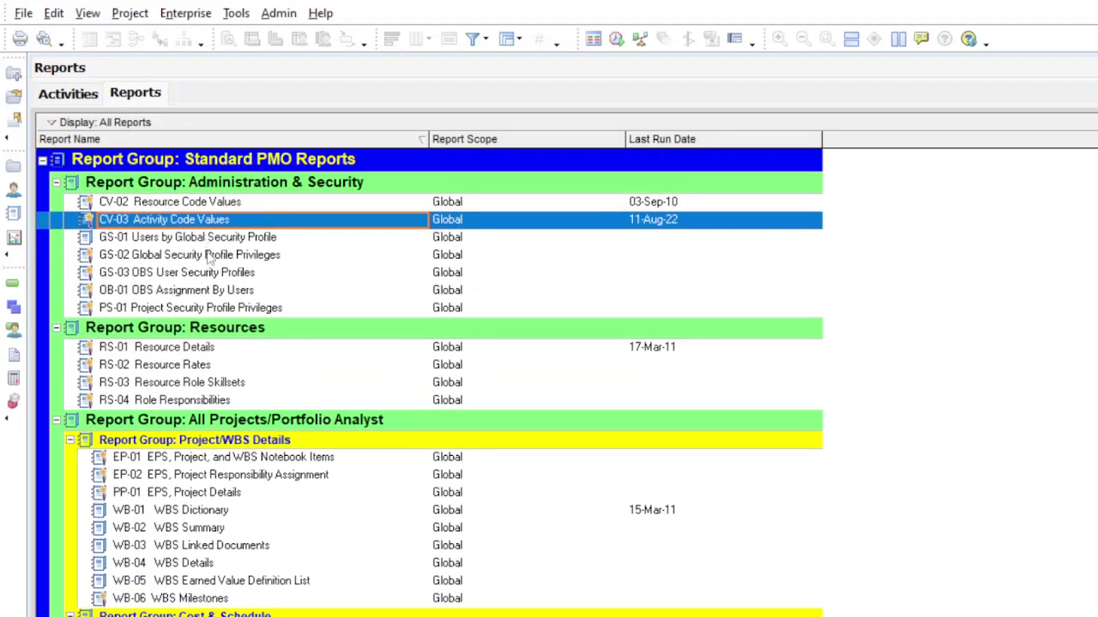
left_click(209, 257)
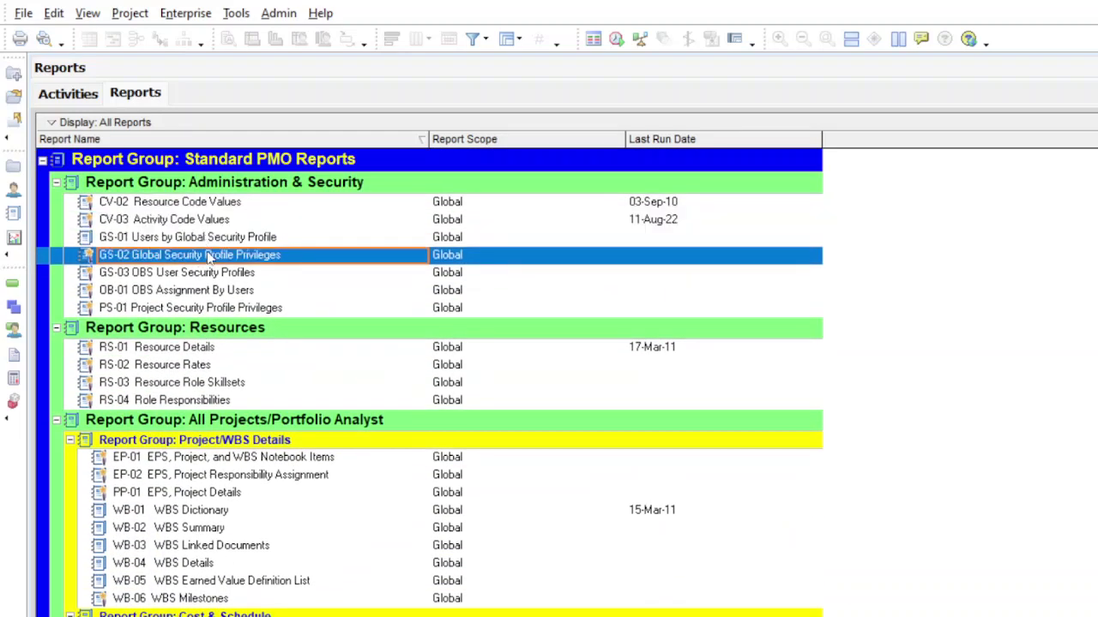
- Add a report from the Resources report group and choose to create a new report in the Report Wizard
left_click(219, 335)
left_click(51, 14)
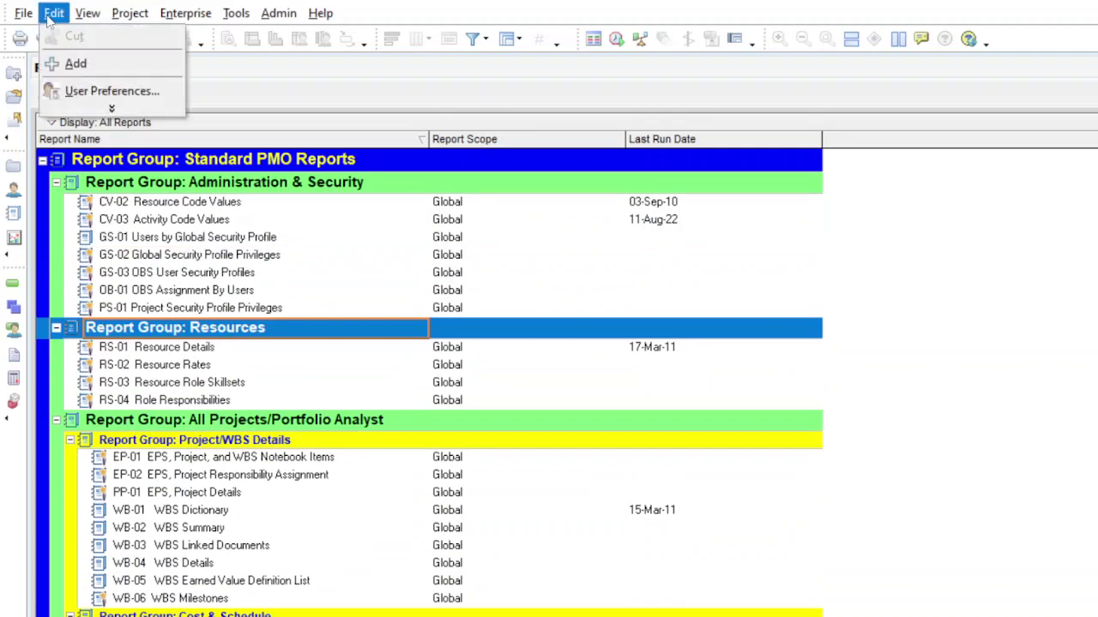
left_click(84, 65)
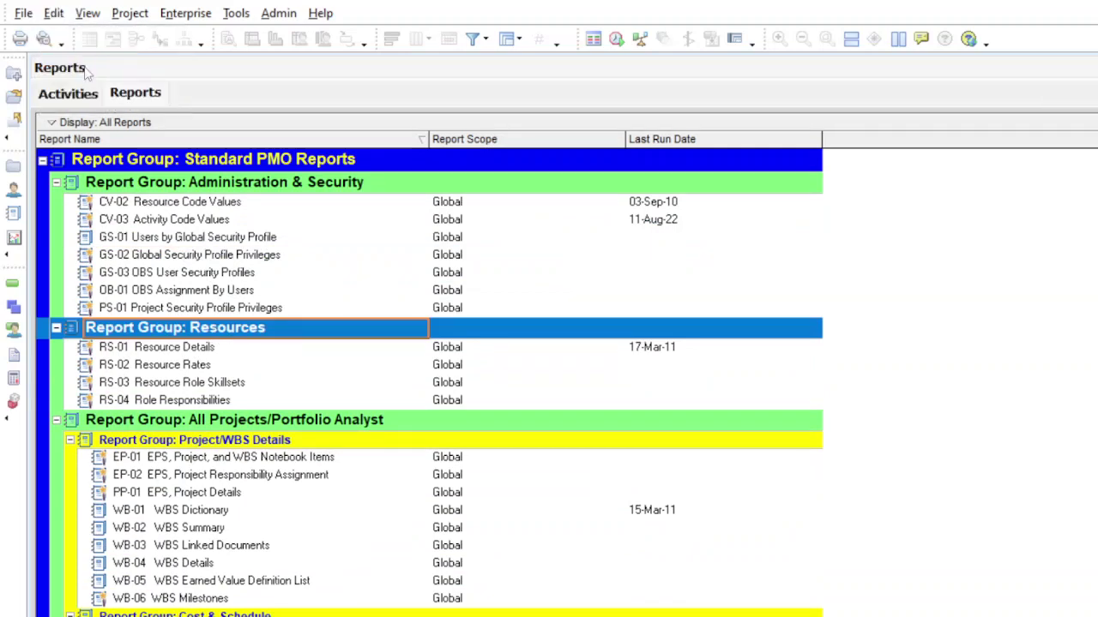
left_click_drag(810, 248, 331, 81)
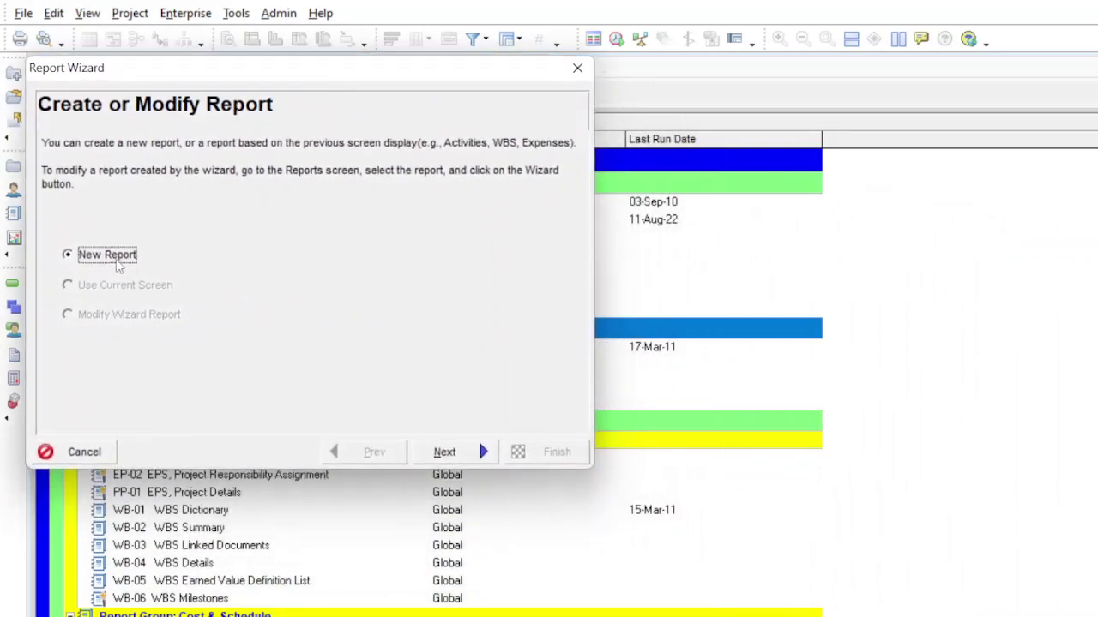
left_click(445, 452)
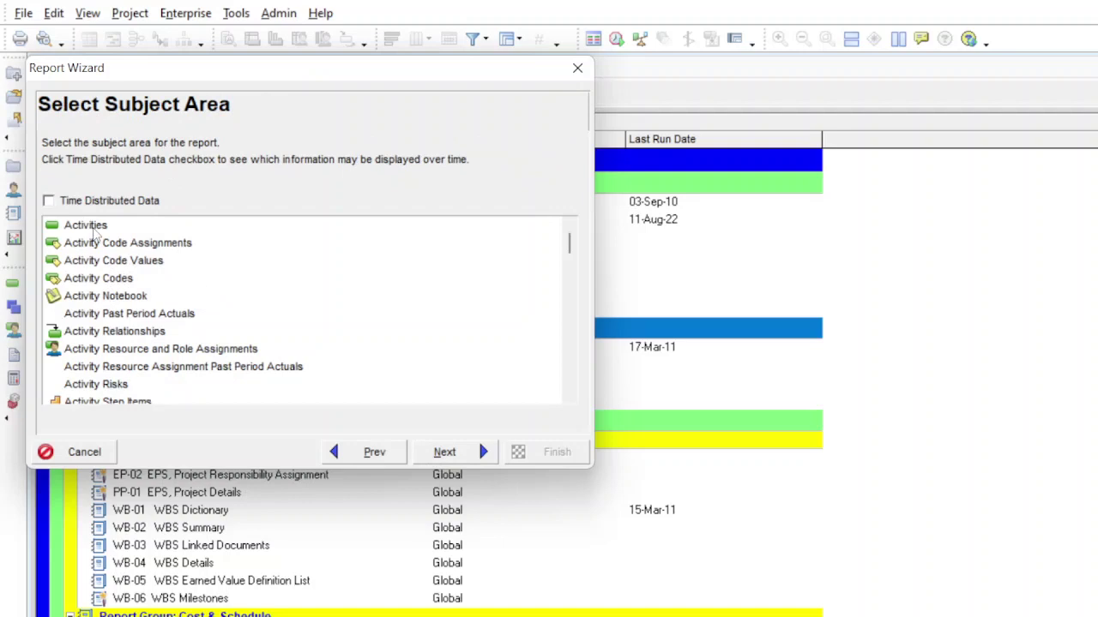
- Enable Time Distributed Data and choose Resources as the report's subject area
left_click(49, 201)
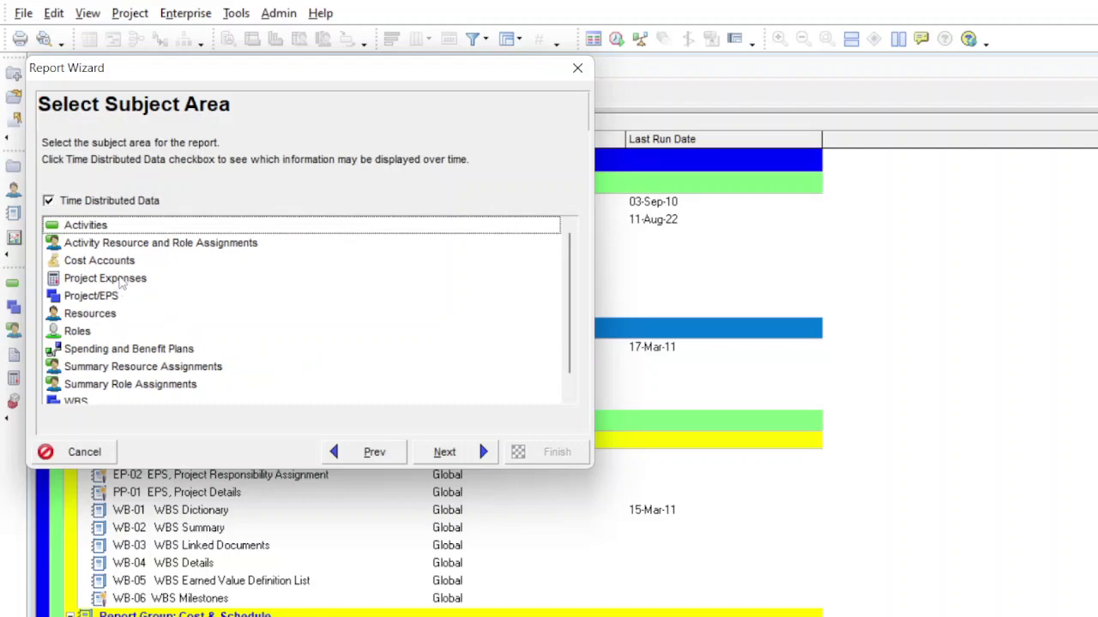
left_click(119, 280)
left_click(101, 318)
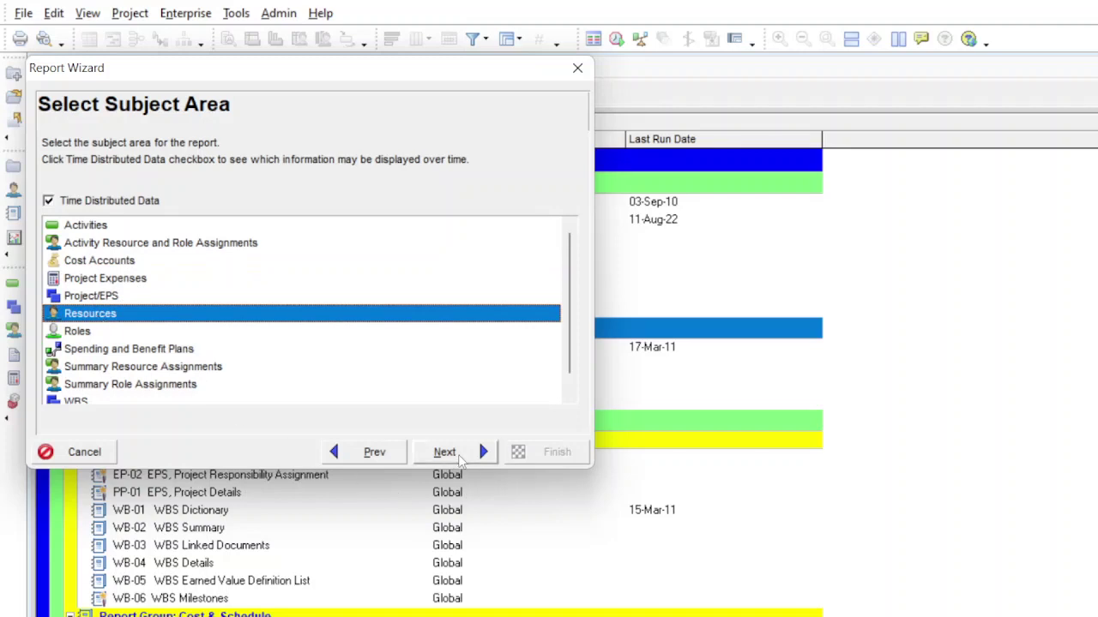
left_click(454, 455)
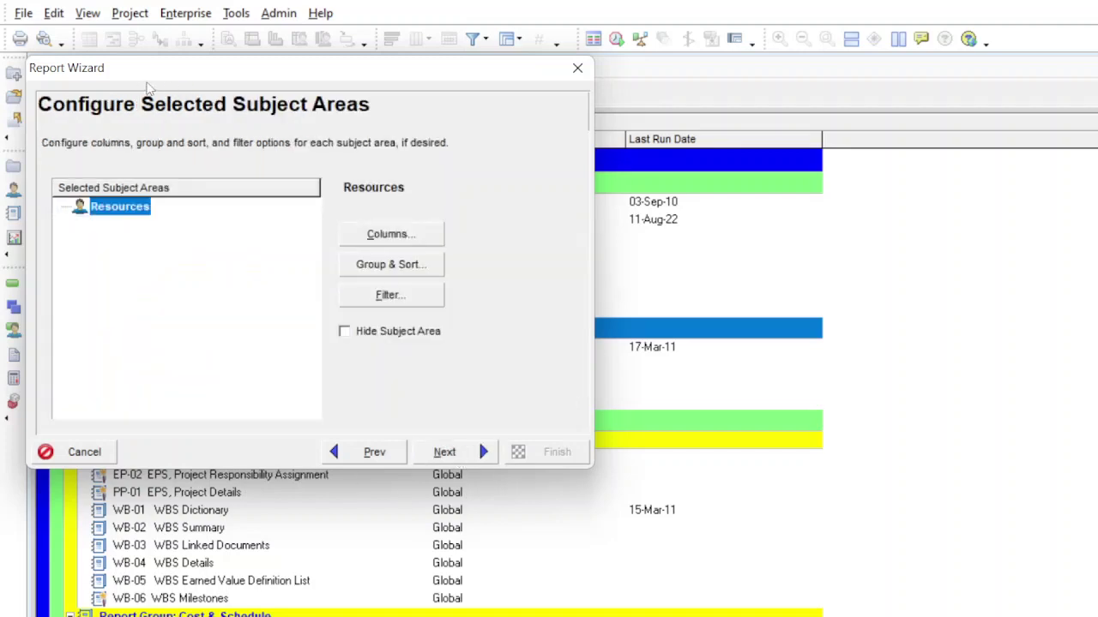
- Remove Default Units / Time, Primary Role, Unit of Measure and Resource Type from the report columns, keeping Resource ID and Resource Name
left_click_drag(156, 74, 170, 67)
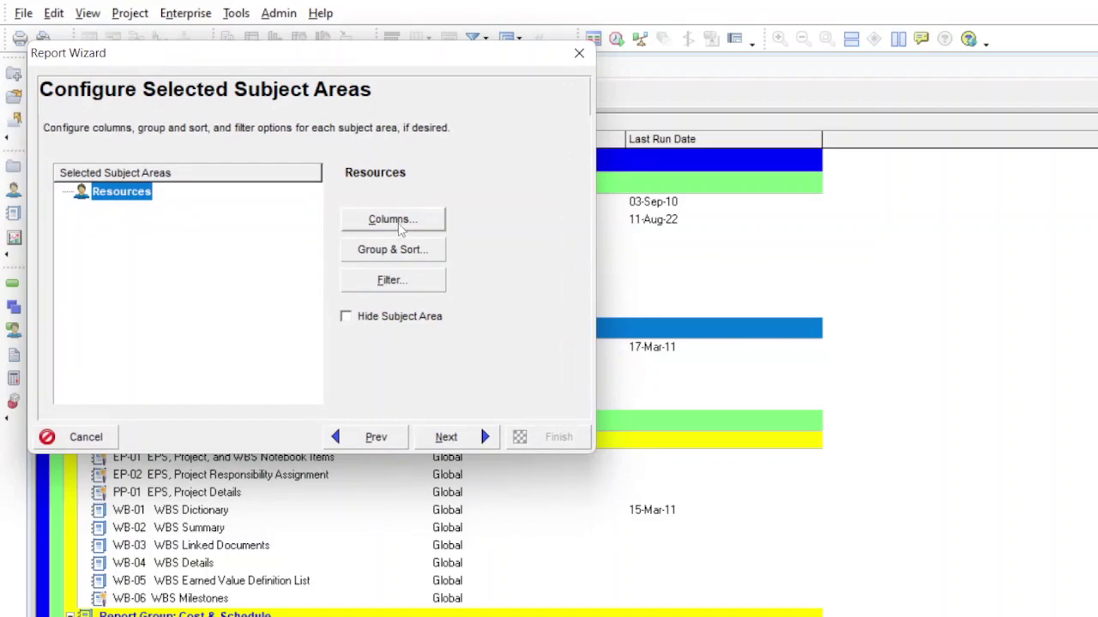
left_click(399, 227)
left_click_drag(744, 259, 312, 124)
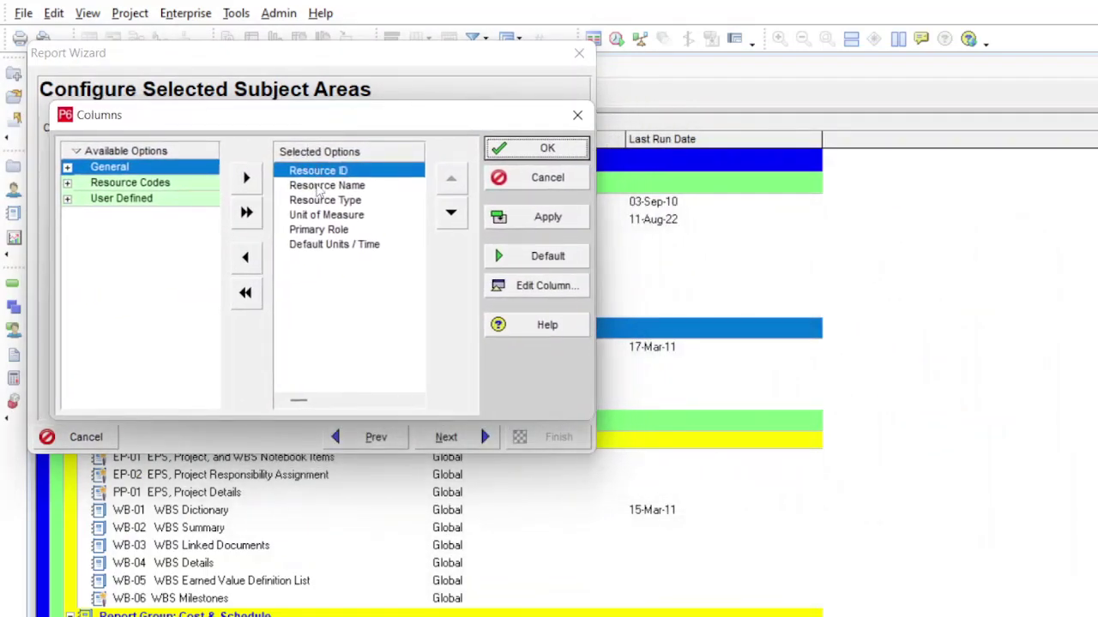
left_click(321, 186)
left_click(323, 200)
left_click(325, 214)
left_click(325, 230)
left_click(322, 245)
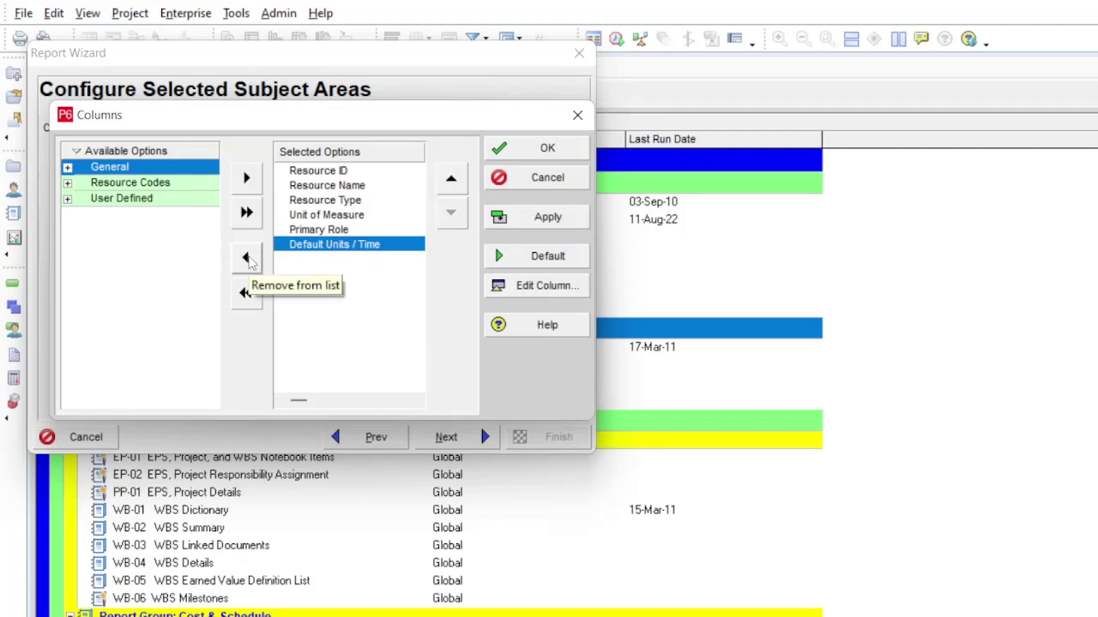
left_click(247, 259)
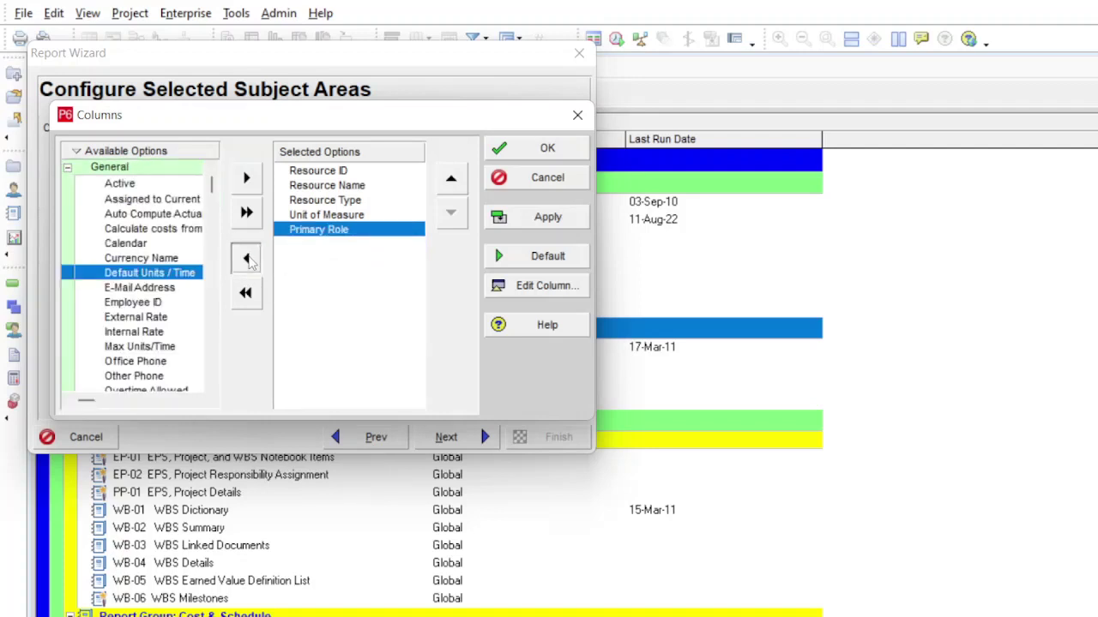
left_click(247, 259)
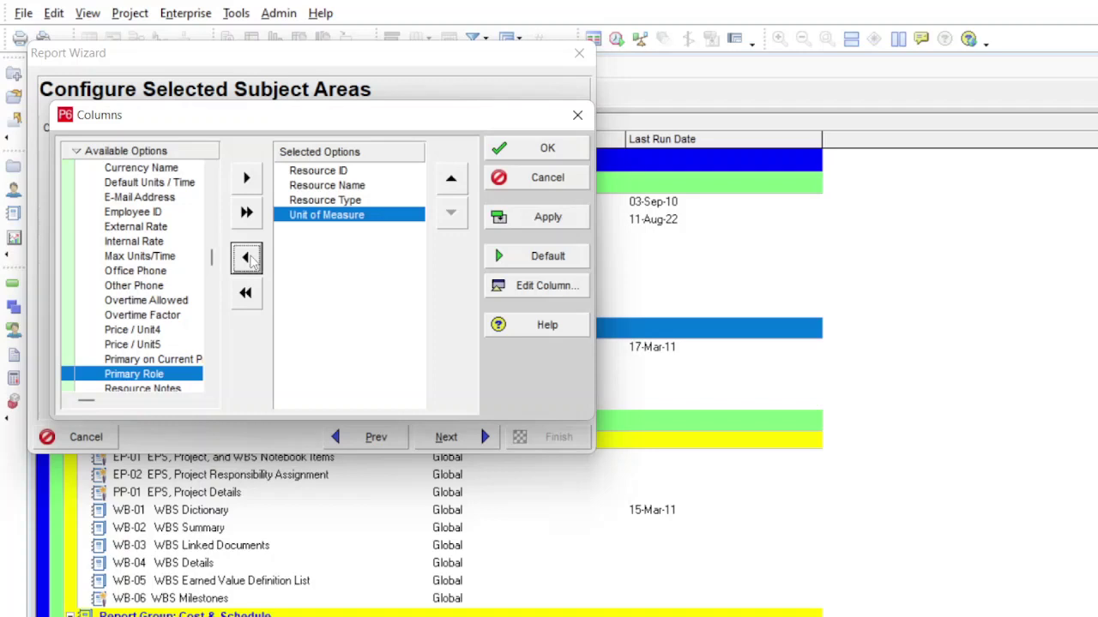
left_click(247, 259)
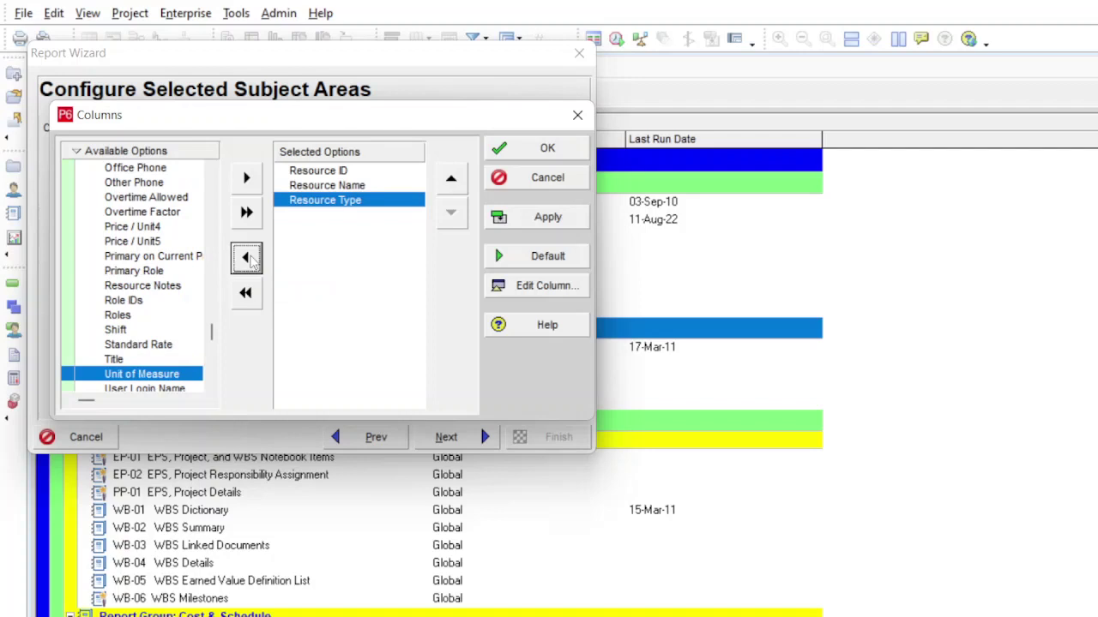
left_click(247, 259)
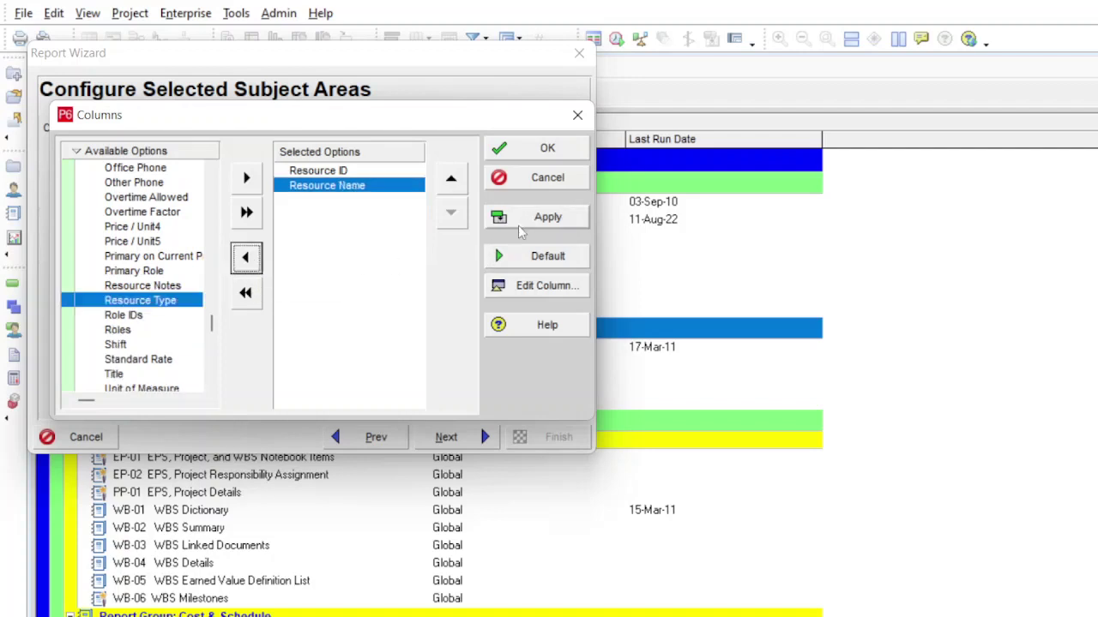
left_click(573, 156)
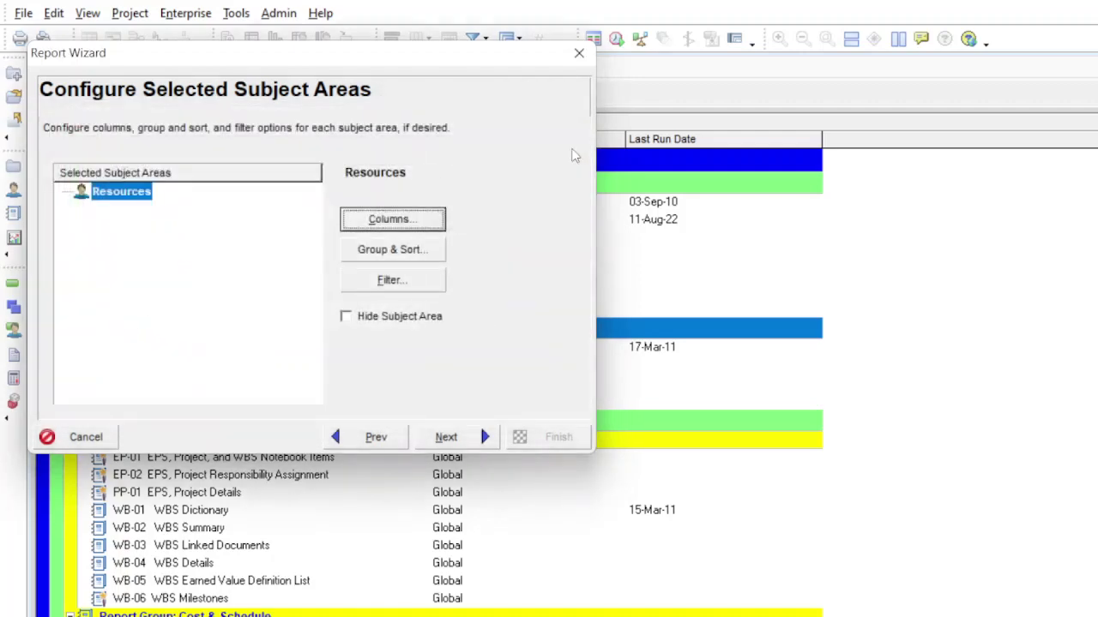
- Open the grouping settings for the Resources subject area and group the report by Resource Type
left_click(413, 251)
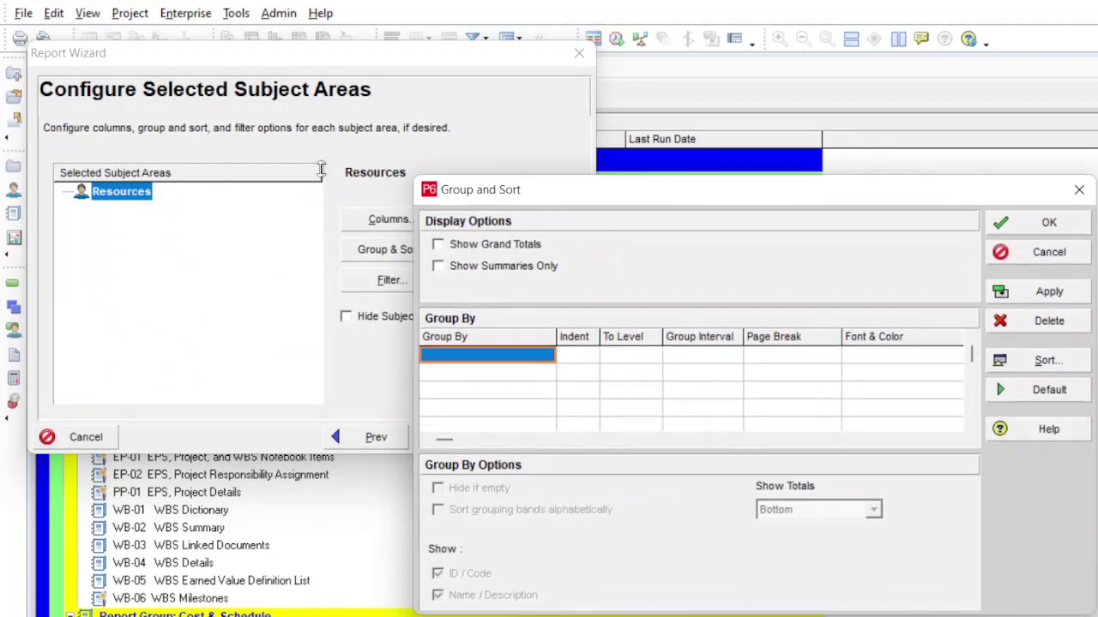
left_click_drag(615, 202, 279, 137)
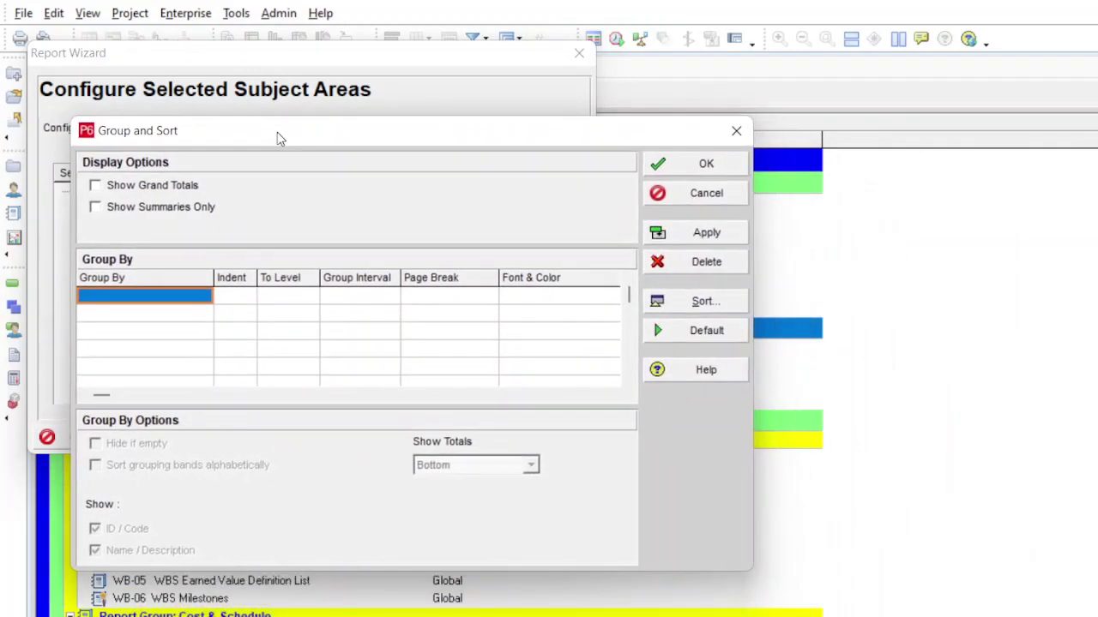
left_click(173, 299)
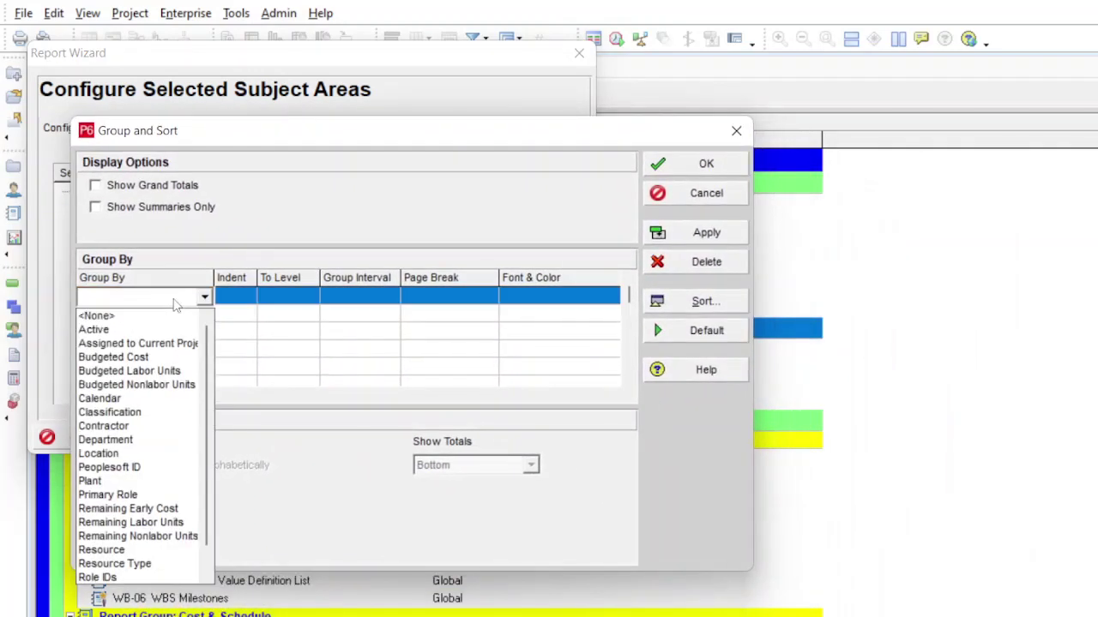
key("r")
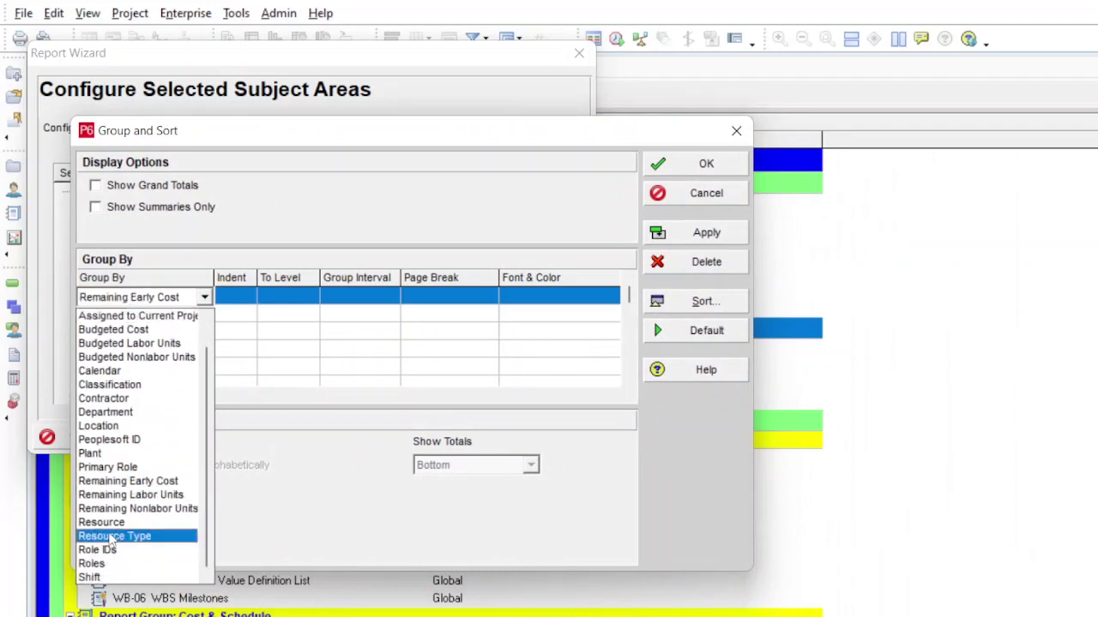
left_click(104, 522)
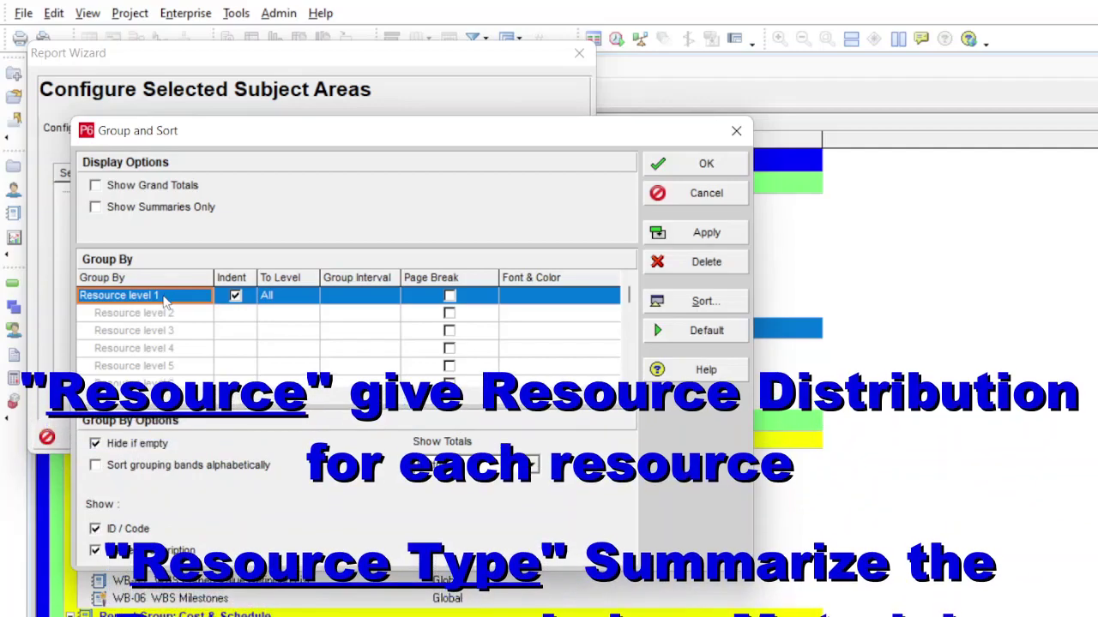
left_click(166, 296)
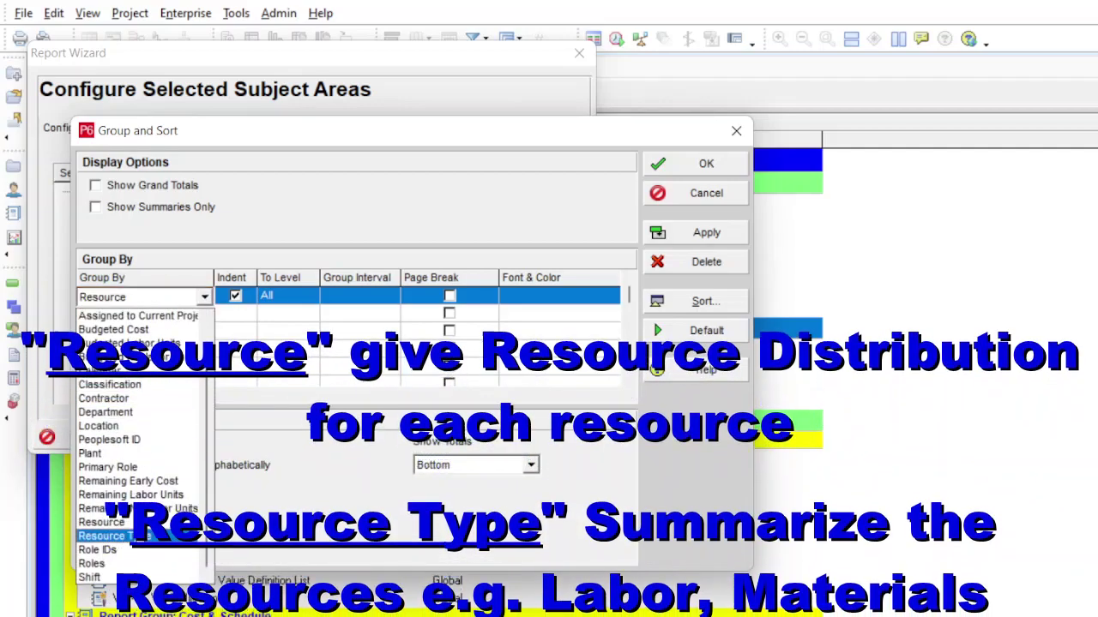
left_click(137, 536)
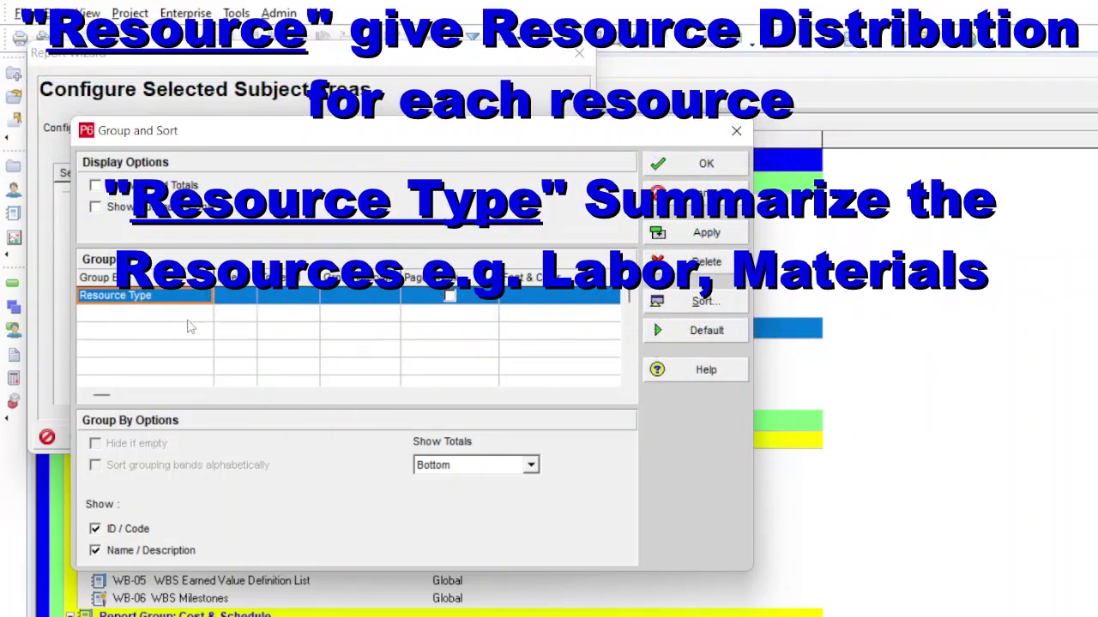
- Turn on grand totals and summaries only for the report grouping, and accept the grouping settings
left_click(111, 189)
left_click(109, 208)
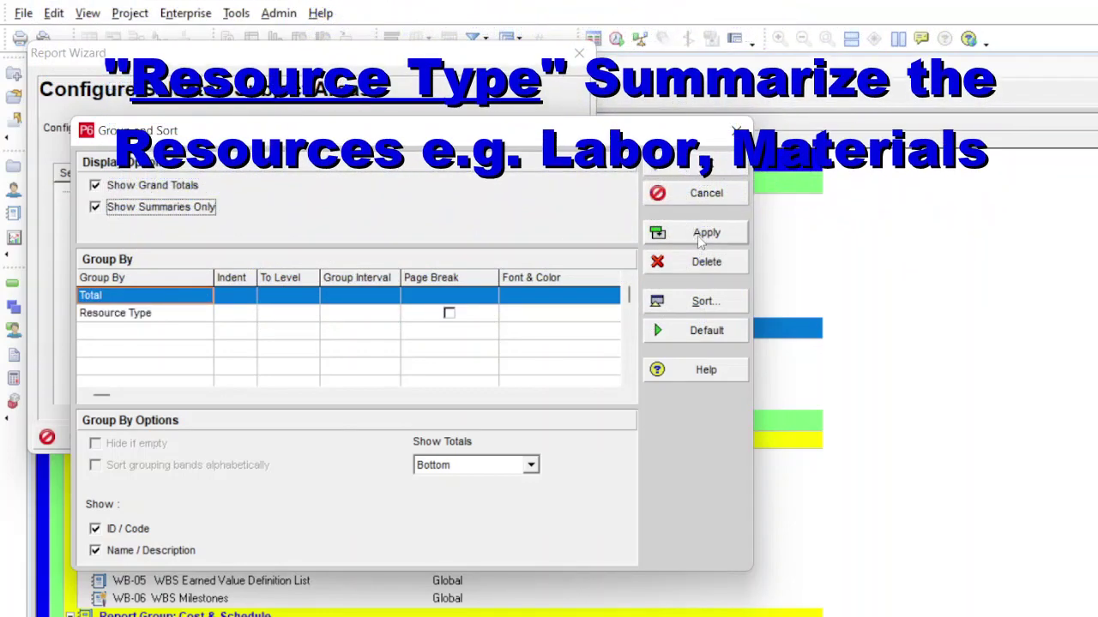
left_click(701, 166)
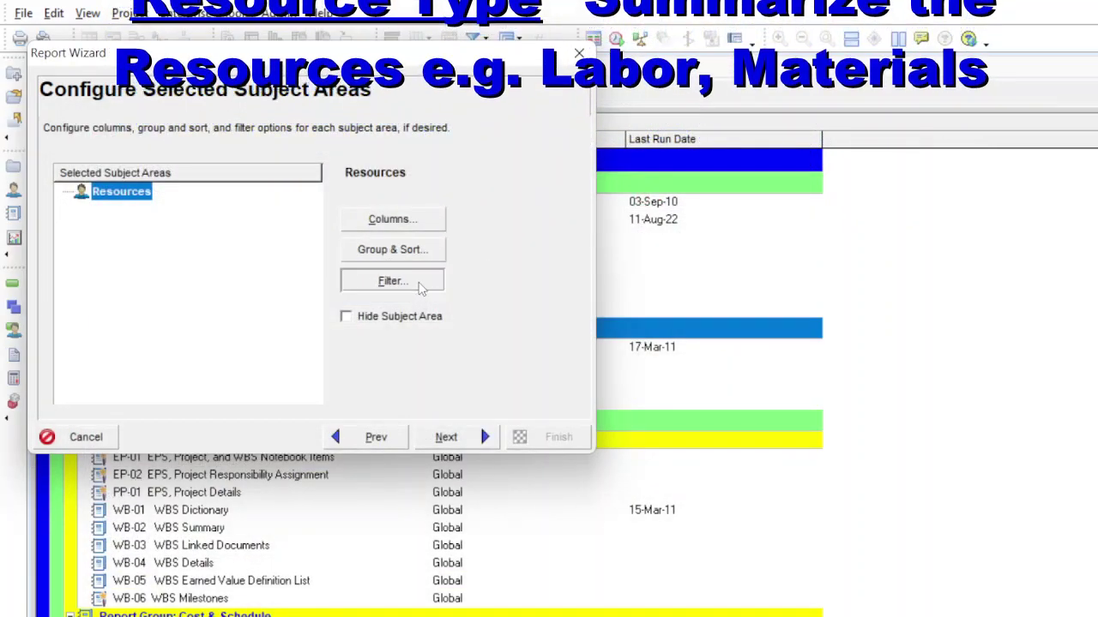
- Open the filter for the Resources subject area and set its condition parameter to Resource
left_click(419, 286)
left_click_drag(770, 245, 383, 176)
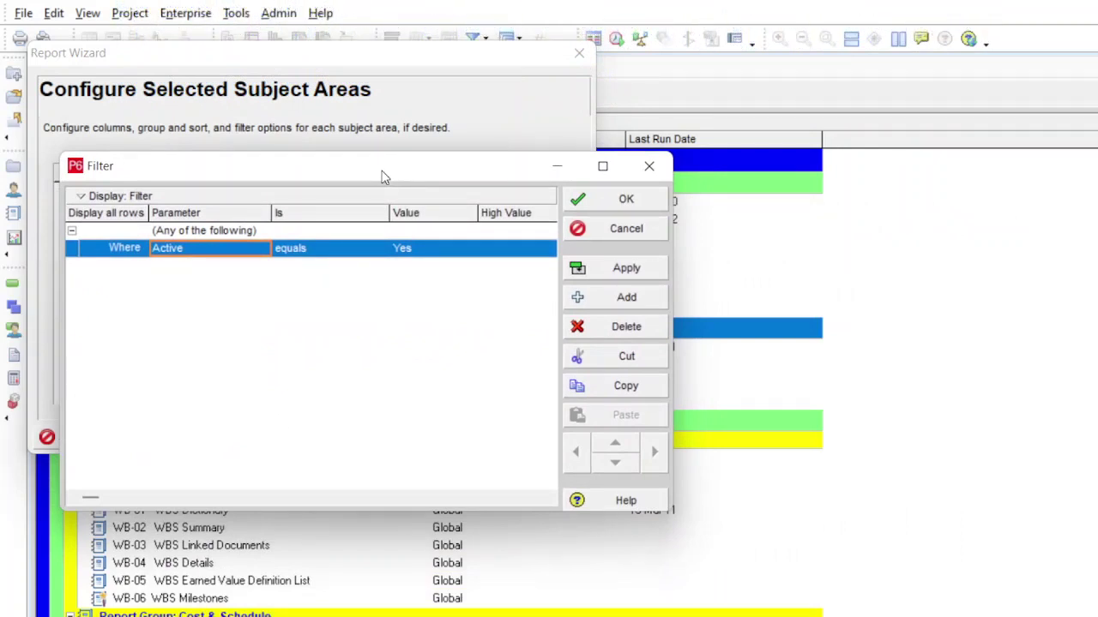
left_click_drag(384, 176, 385, 176)
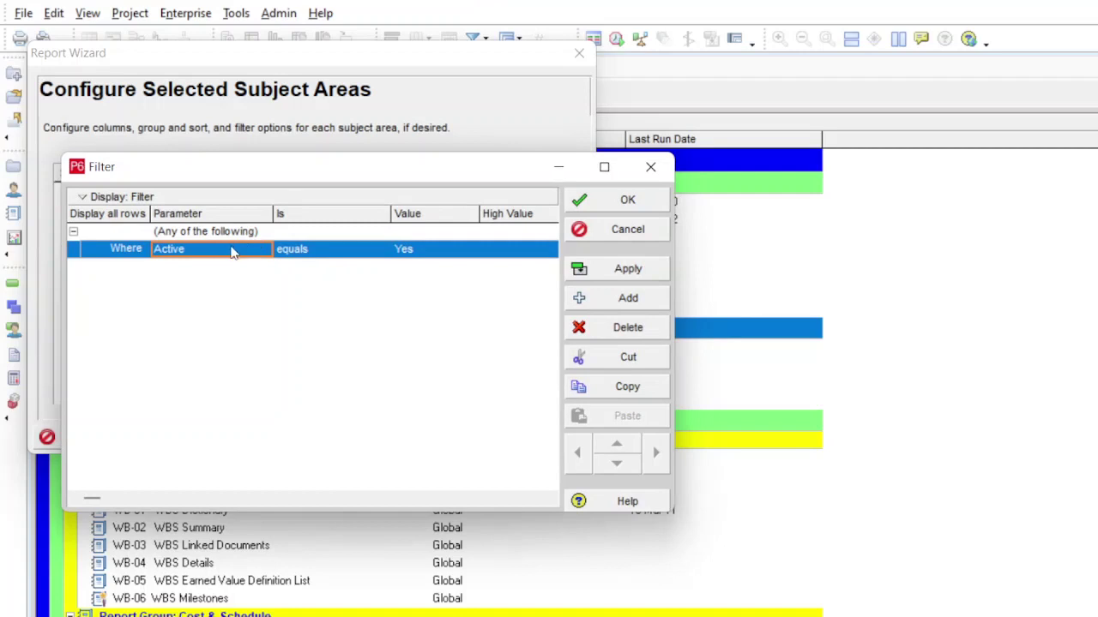
left_click(232, 251)
key("r")
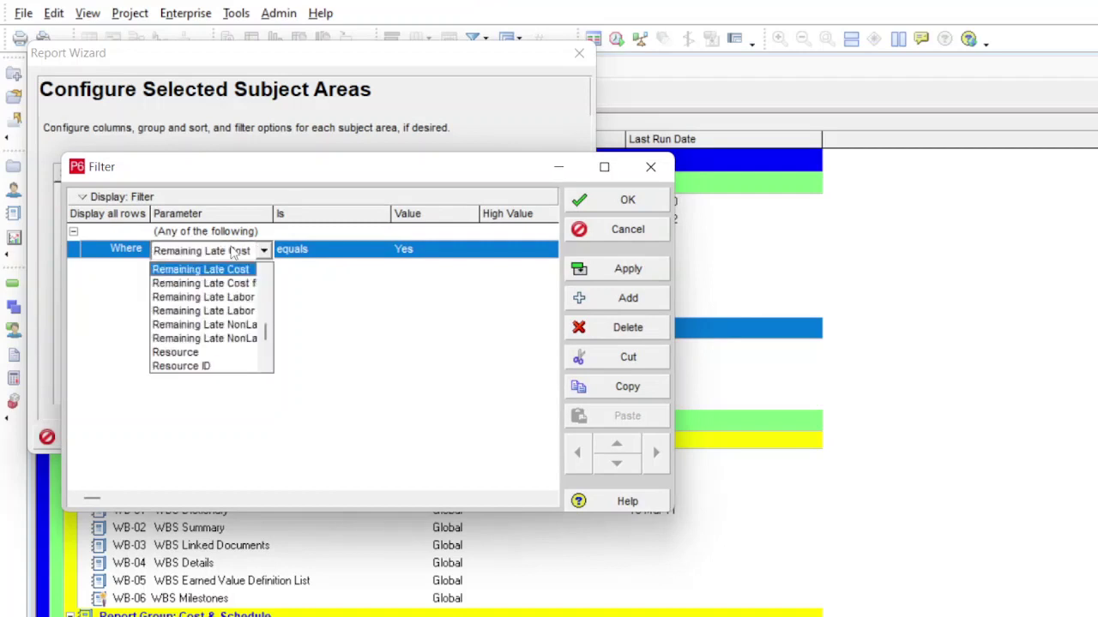
left_click(244, 351)
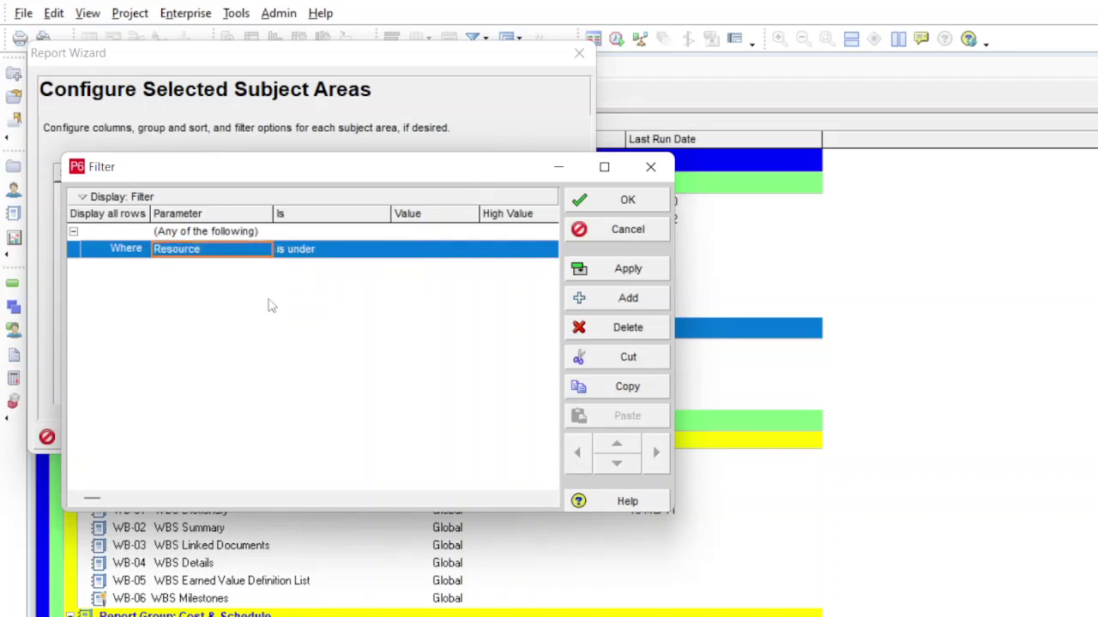
- Set the Resource condition's value to the RH ROSE GARDEN HILLS resource node
left_click(435, 257)
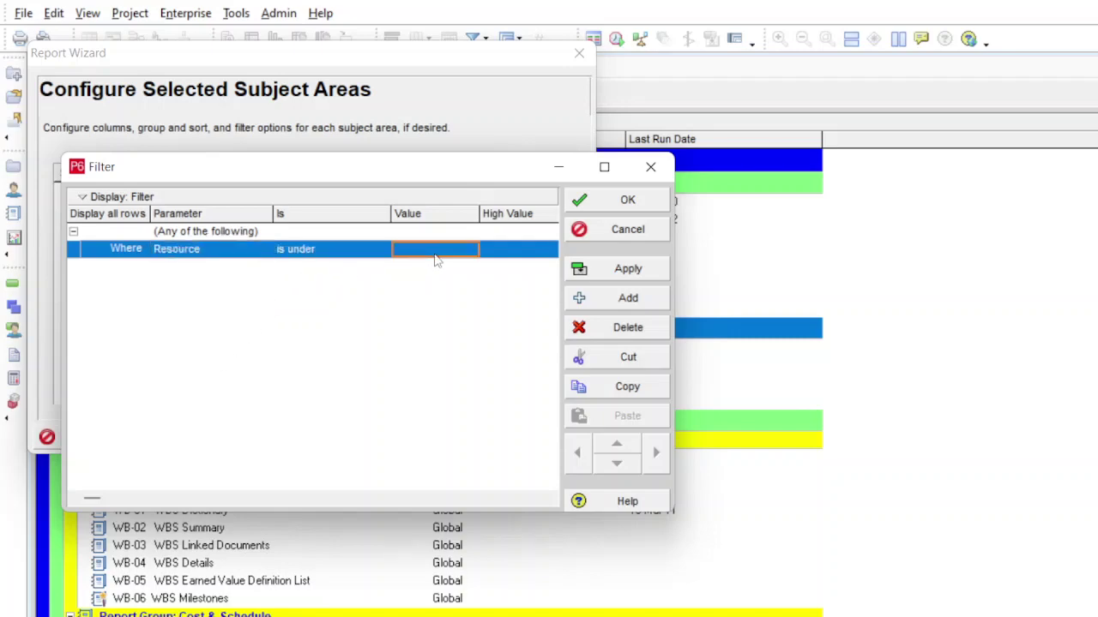
left_click(435, 250)
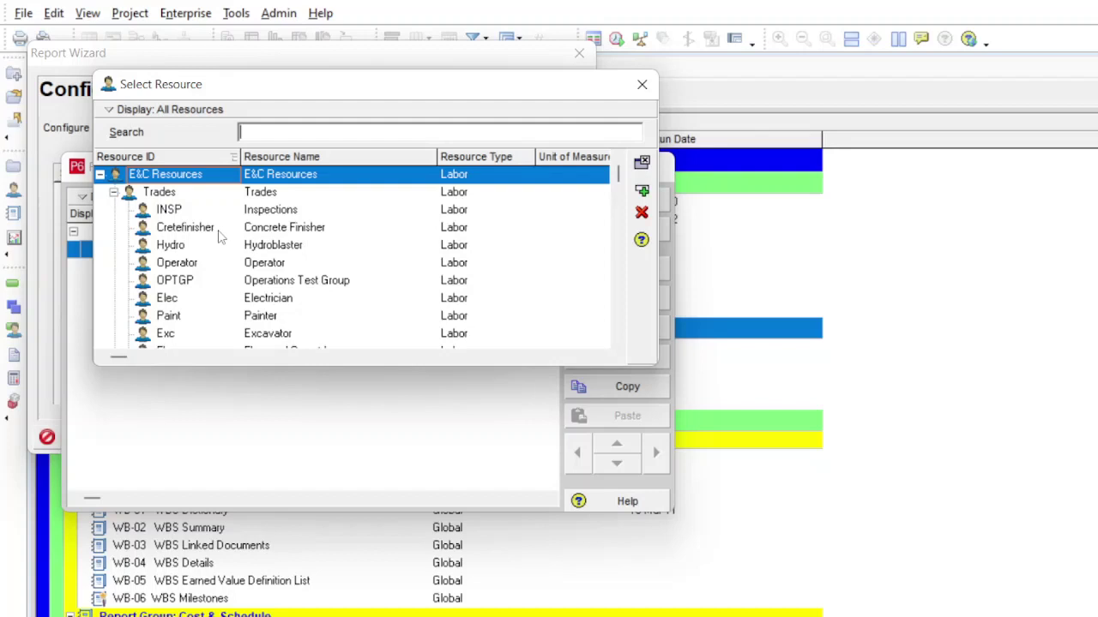
left_click(100, 176)
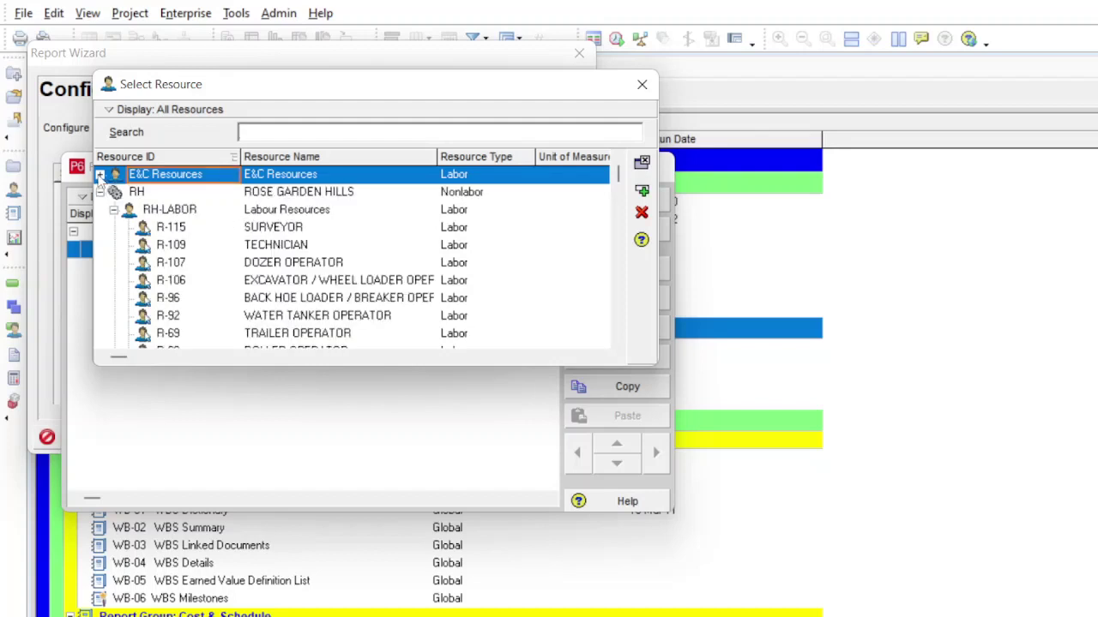
left_click(329, 194)
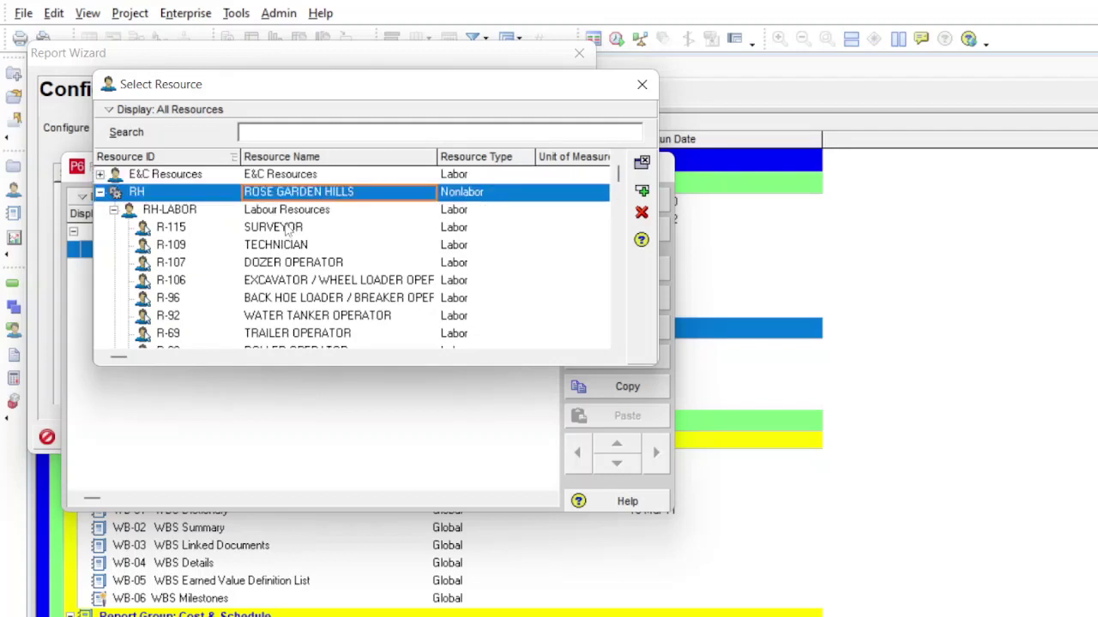
left_click(287, 214)
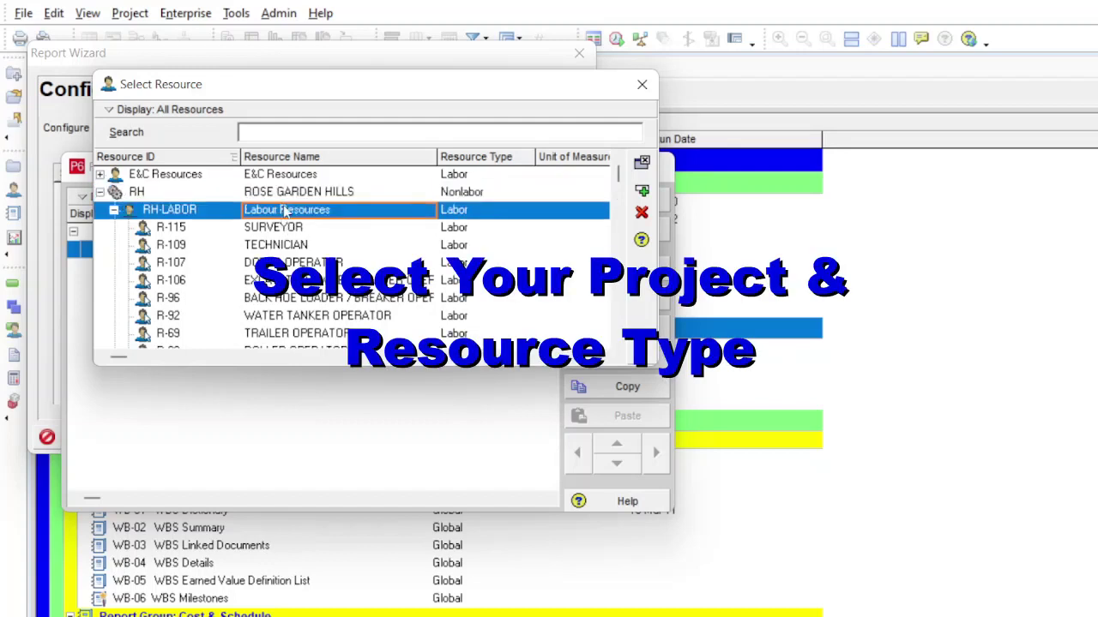
left_click(289, 197)
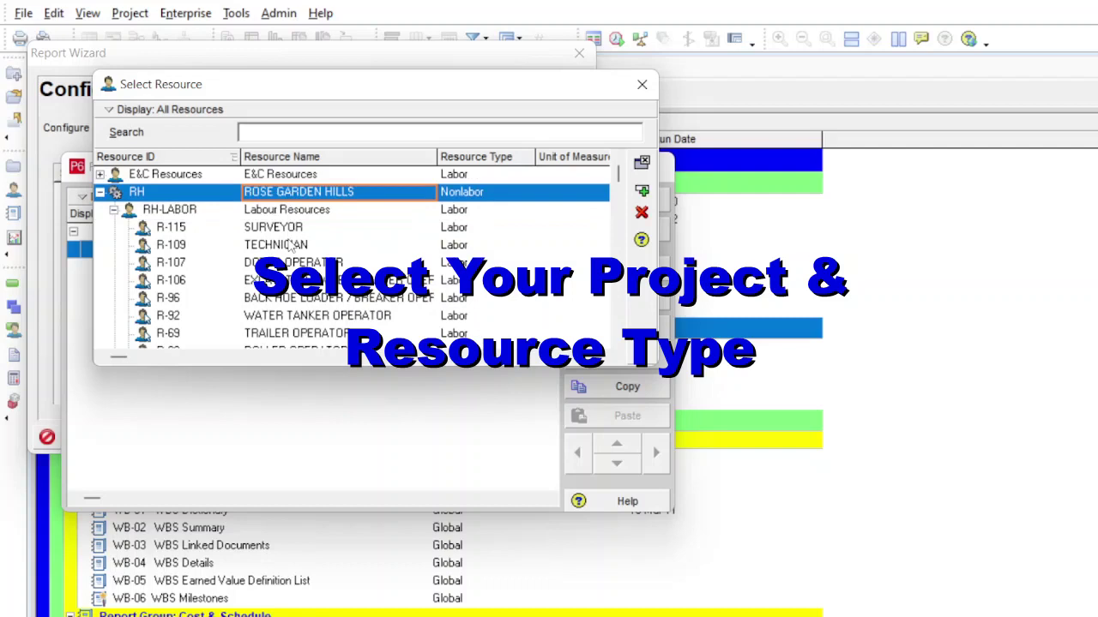
left_click(642, 190)
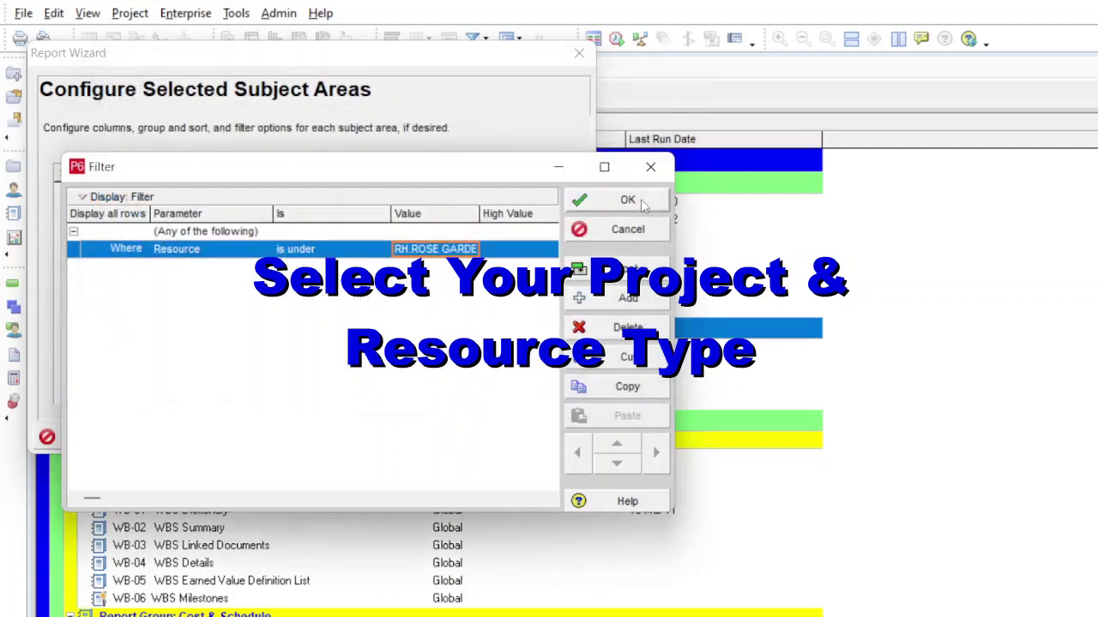
- Add a second filter condition requiring Resource Type to equal Labor
left_click(628, 298)
left_click(258, 268)
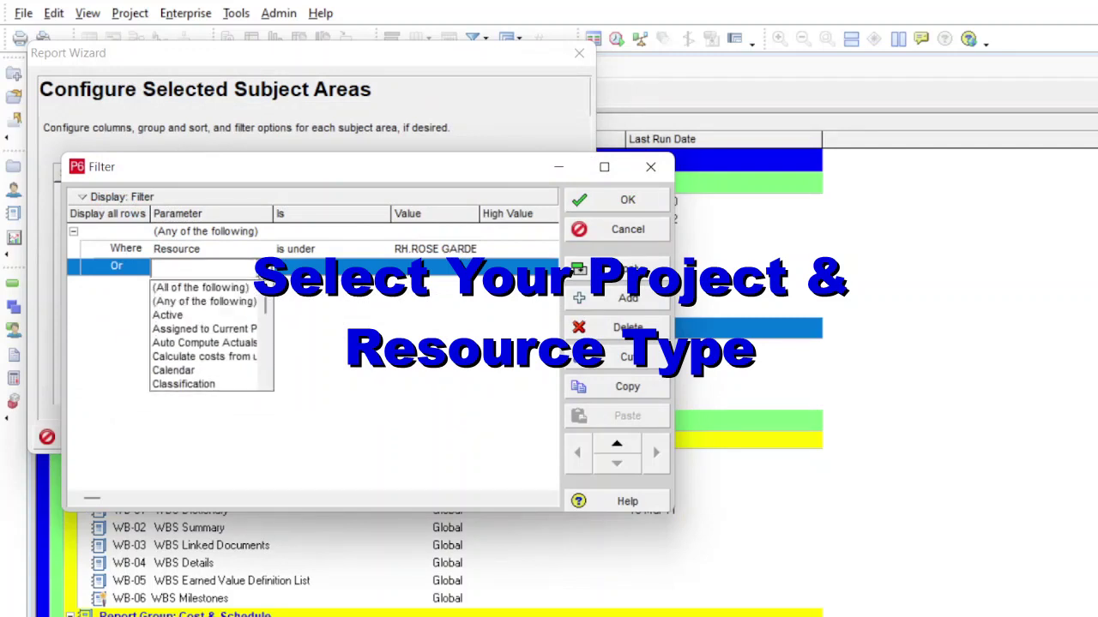
scroll(210, 343, "down", 15)
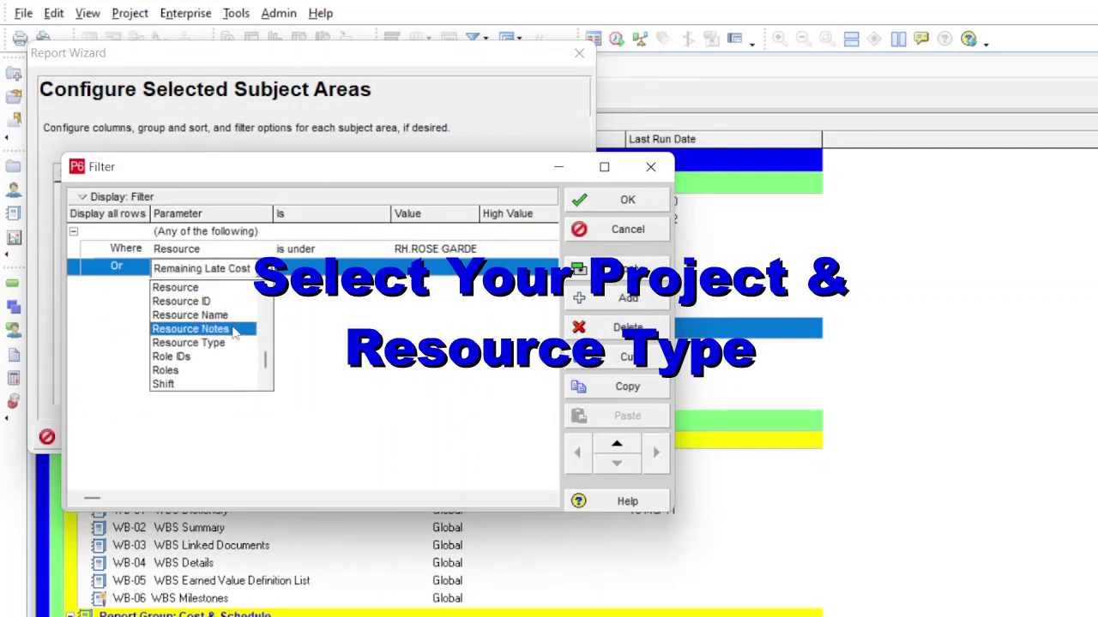
left_click(222, 343)
left_click(433, 267)
left_click(433, 276)
left_click(429, 291)
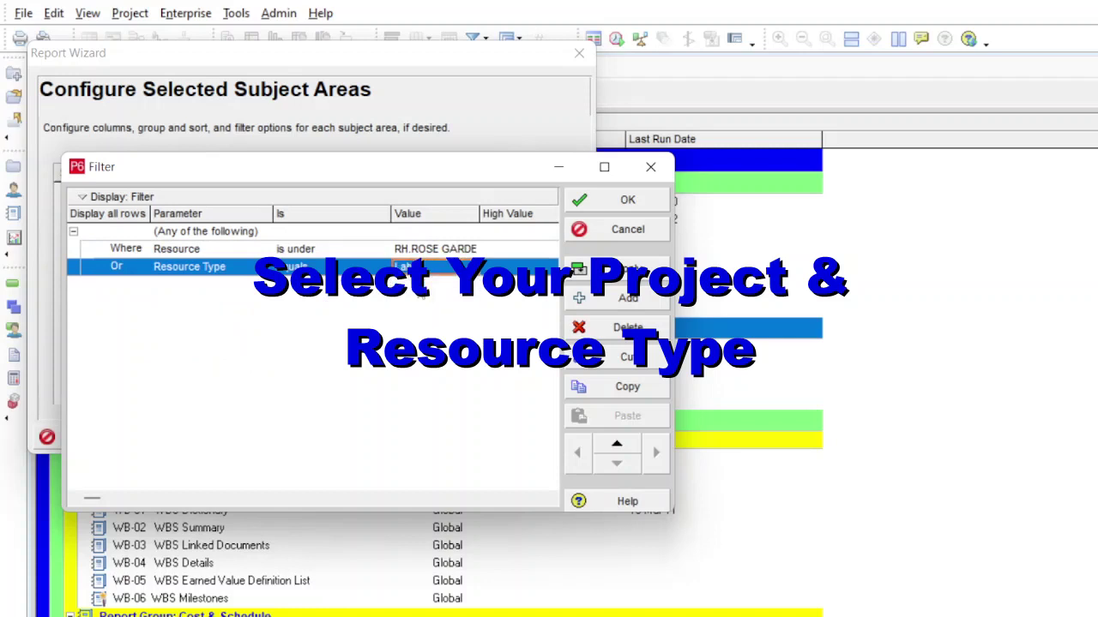
- Change the filter's matching rule to (All of the following) so both conditions must be met
left_click(187, 233)
left_click(189, 232)
left_click(194, 249)
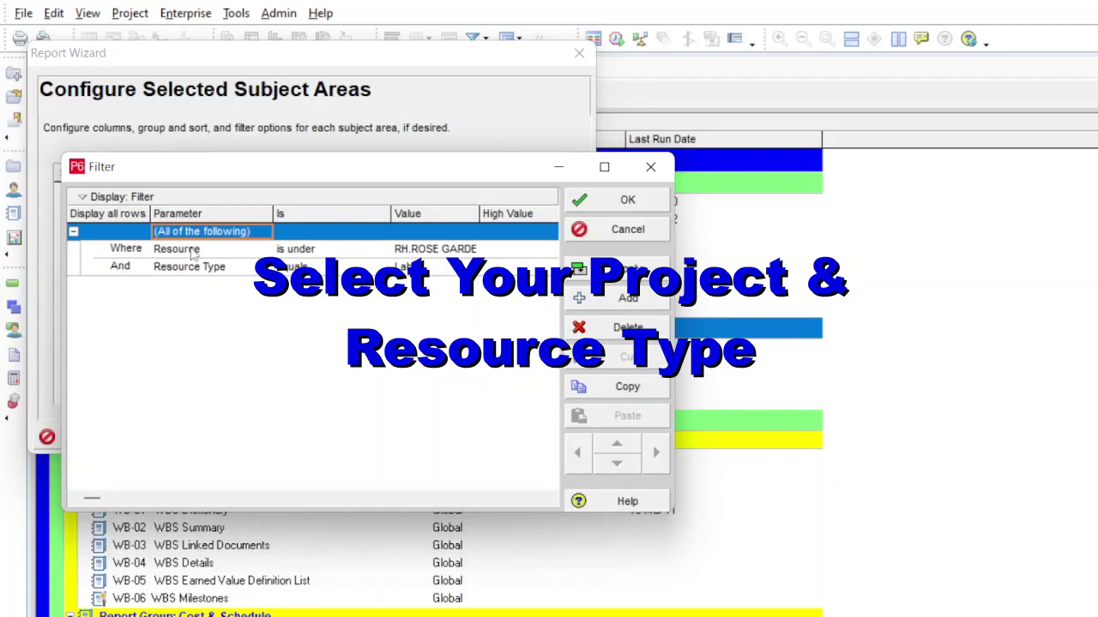
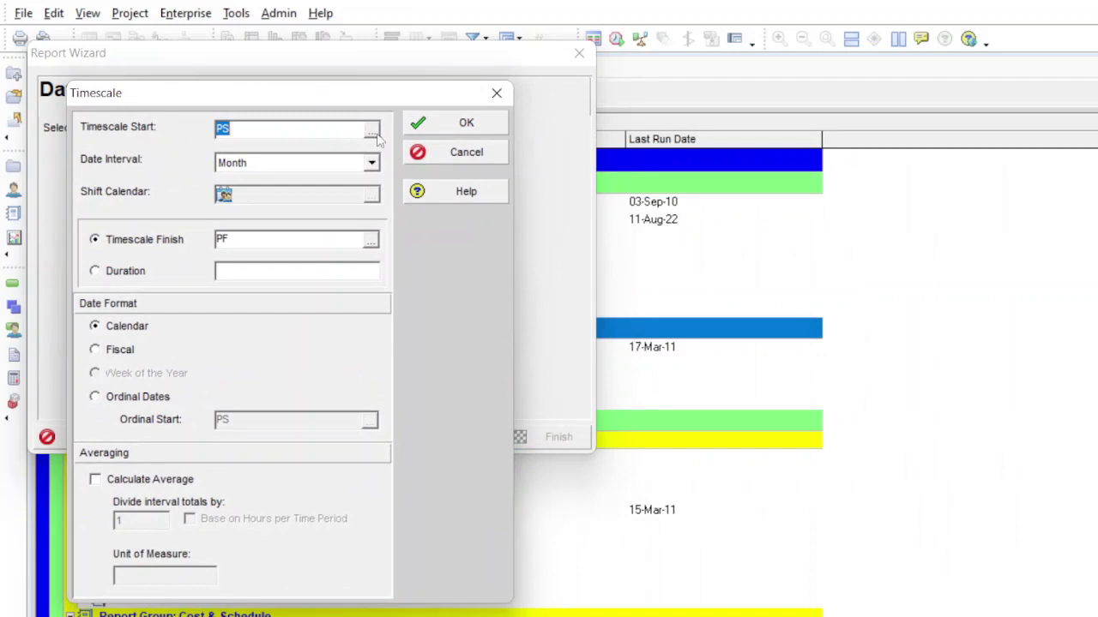
- Set the timescale to start at PS - Earliest Project Start with a Day date interval, and accept the timescale settings
left_click(373, 128)
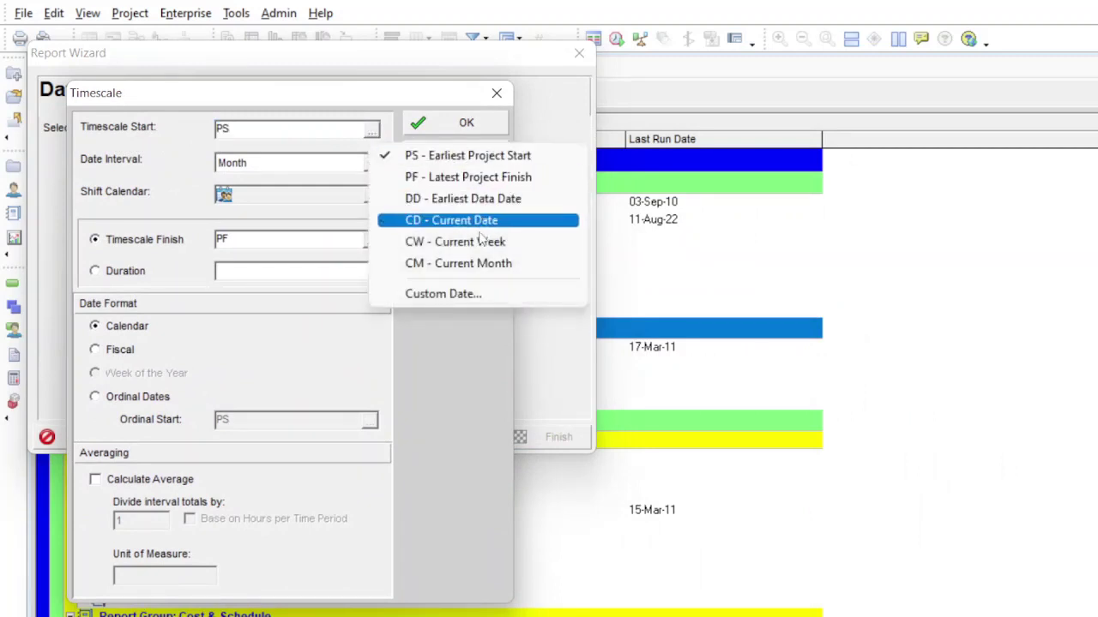
left_click(479, 157)
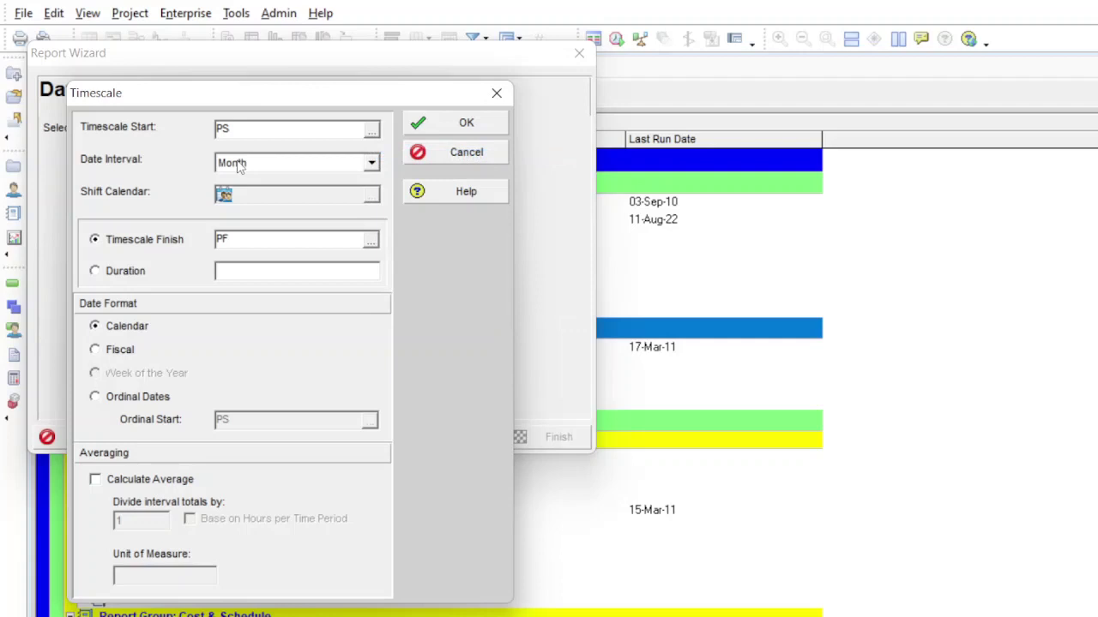
left_click(263, 165)
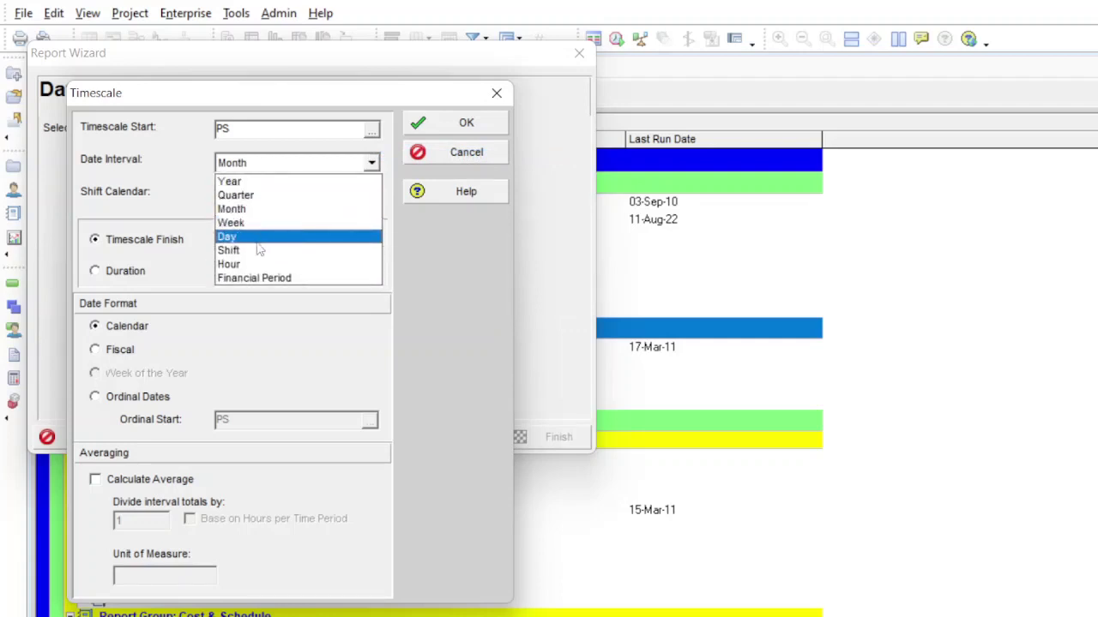
left_click(257, 237)
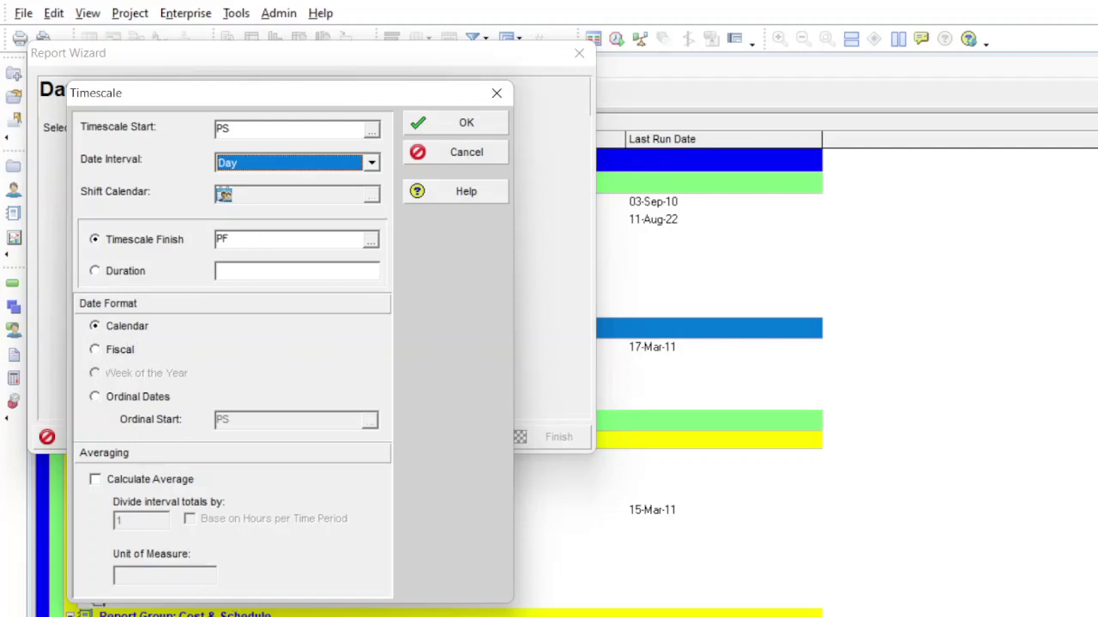
left_click(463, 126)
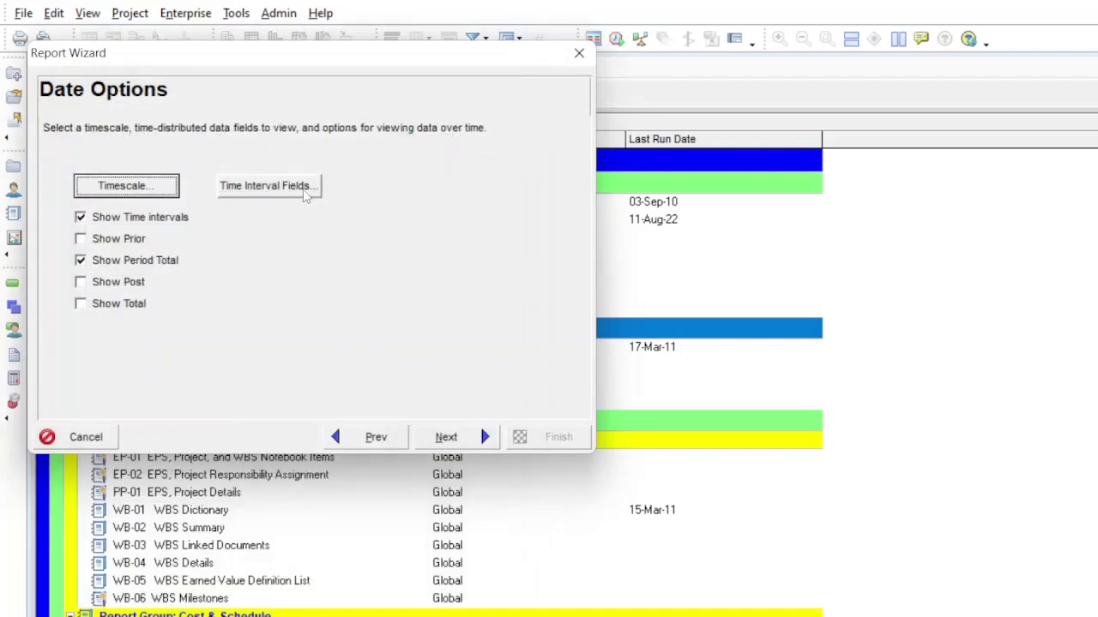
- Add Remaining Late Units from the Time Interval units to the report's time interval fields and accept the selection
left_click(305, 191)
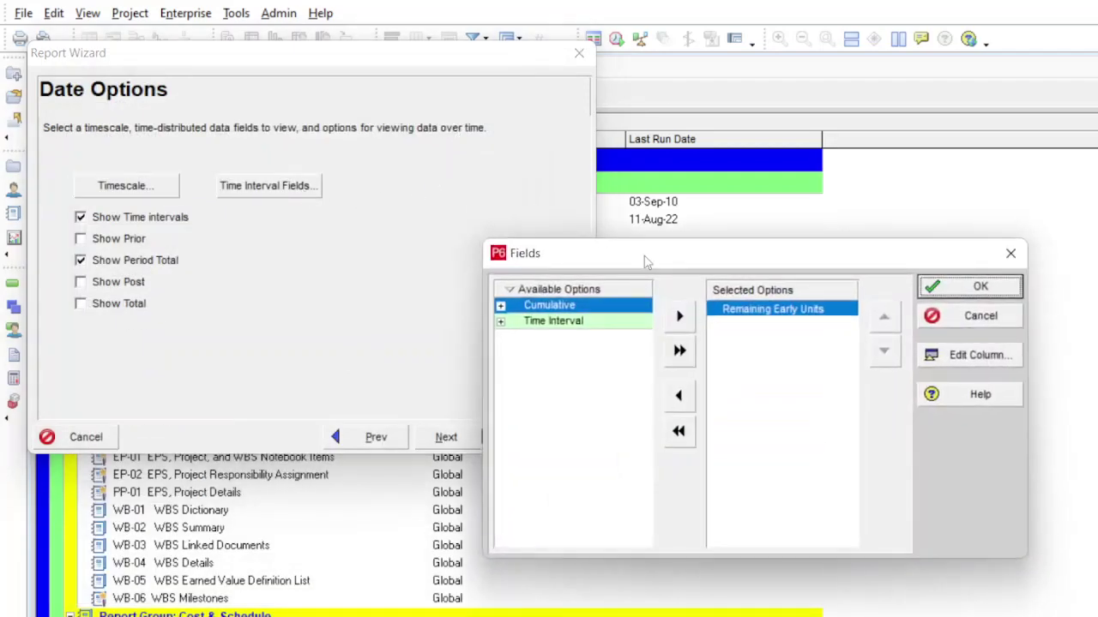
left_click_drag(646, 262, 326, 271)
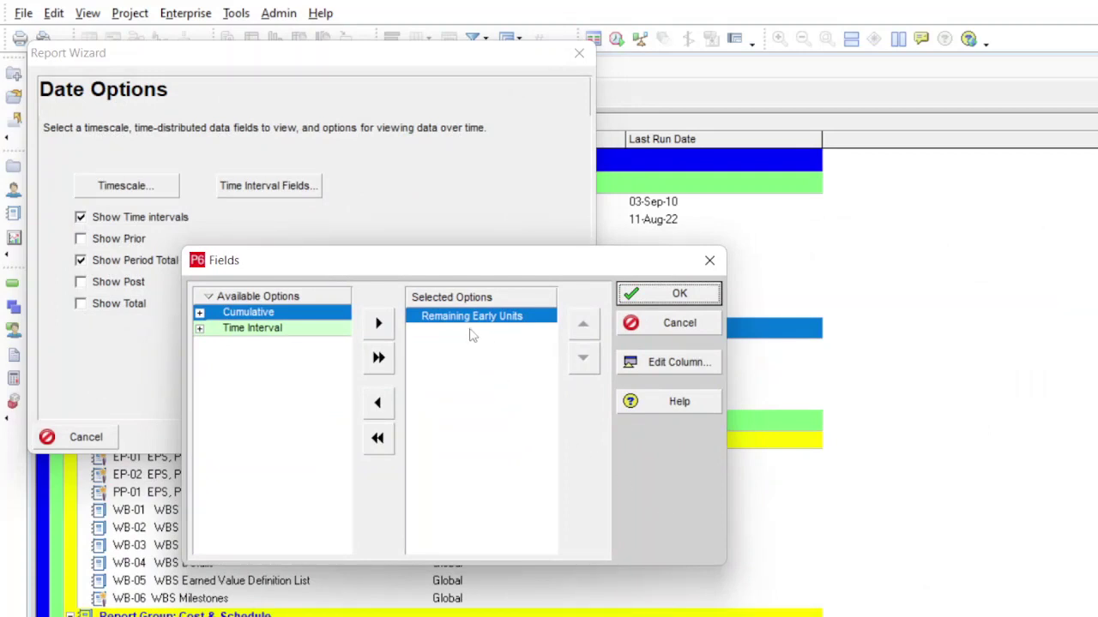
left_click(199, 330)
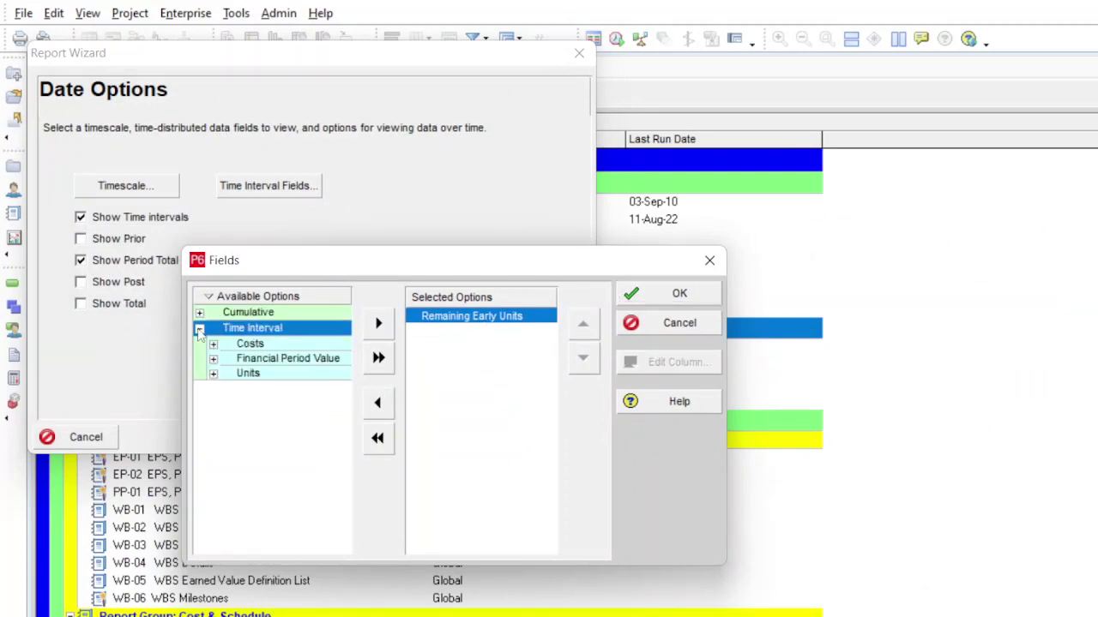
left_click(214, 375)
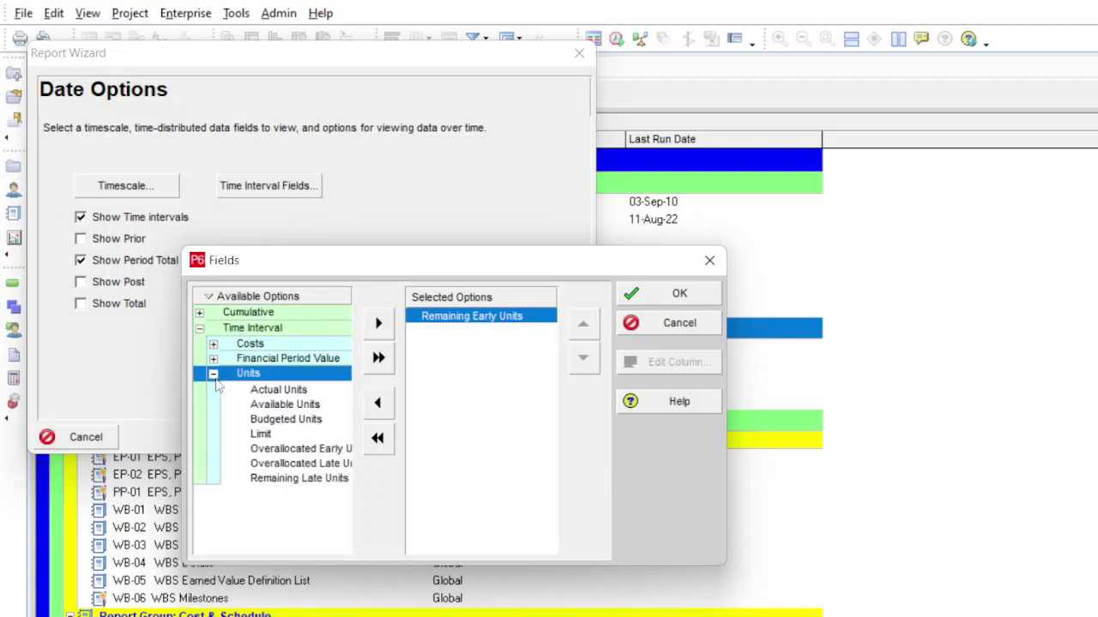
left_click(313, 482)
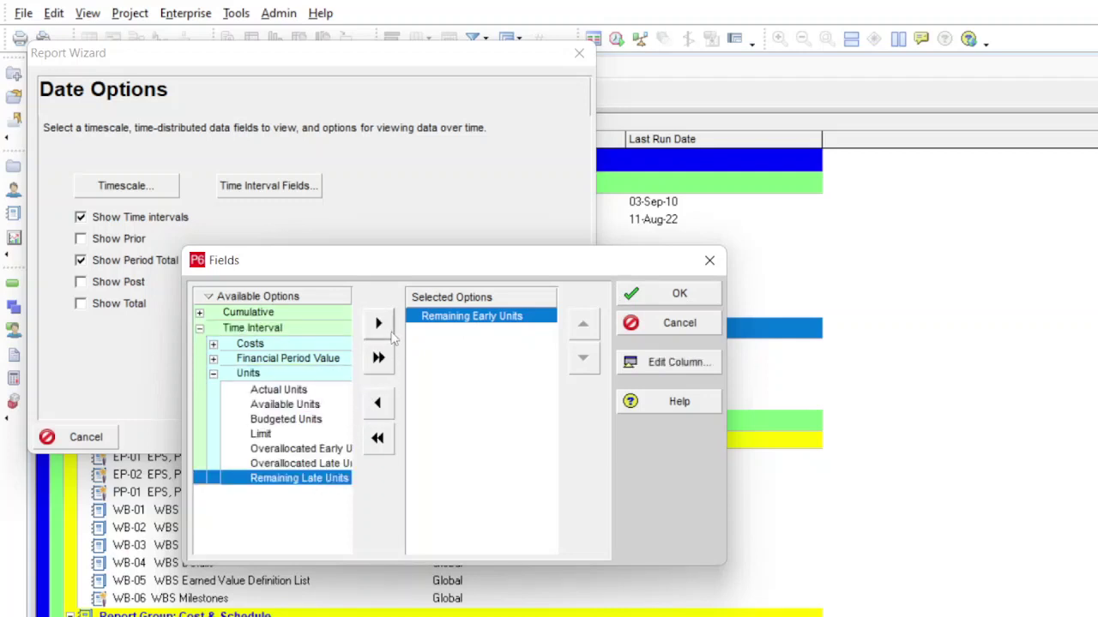
left_click_drag(179, 432, 76, 431)
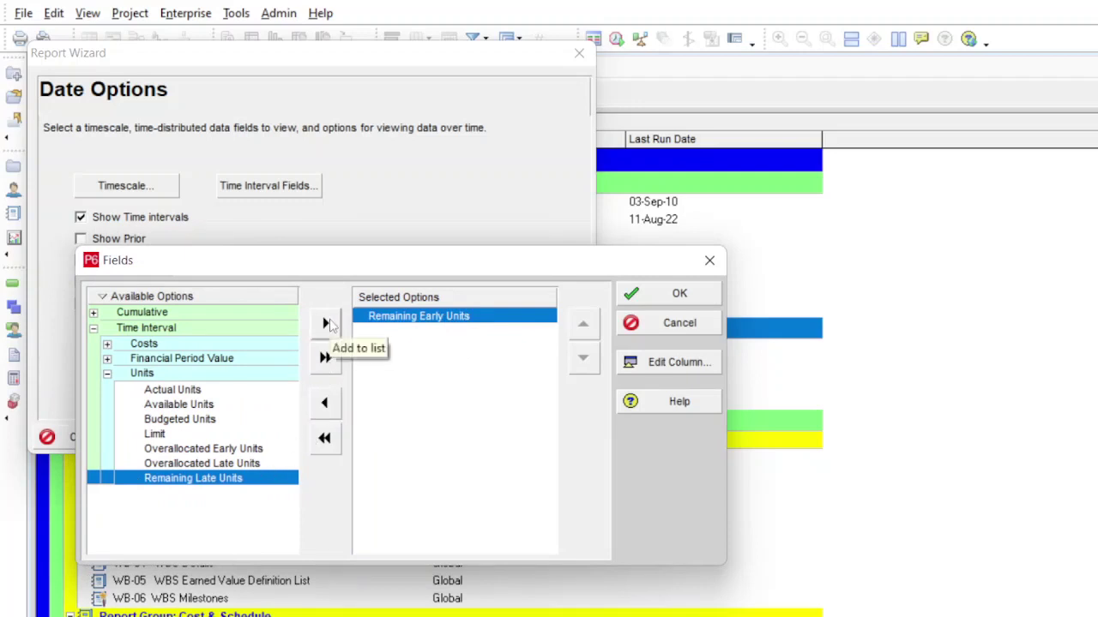
left_click(329, 324)
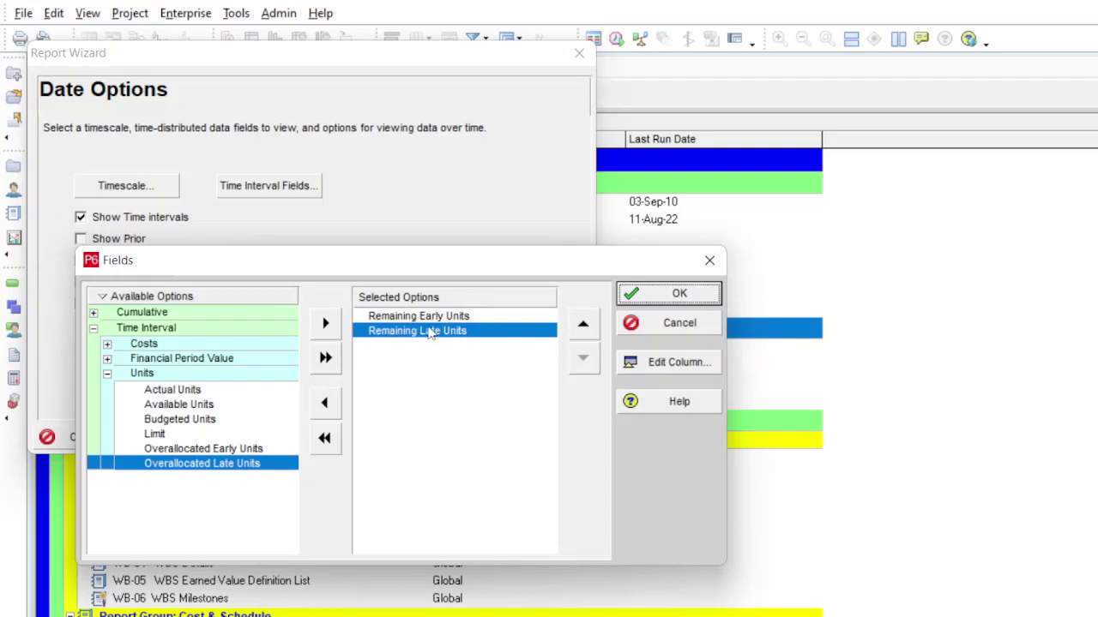
left_click(674, 299)
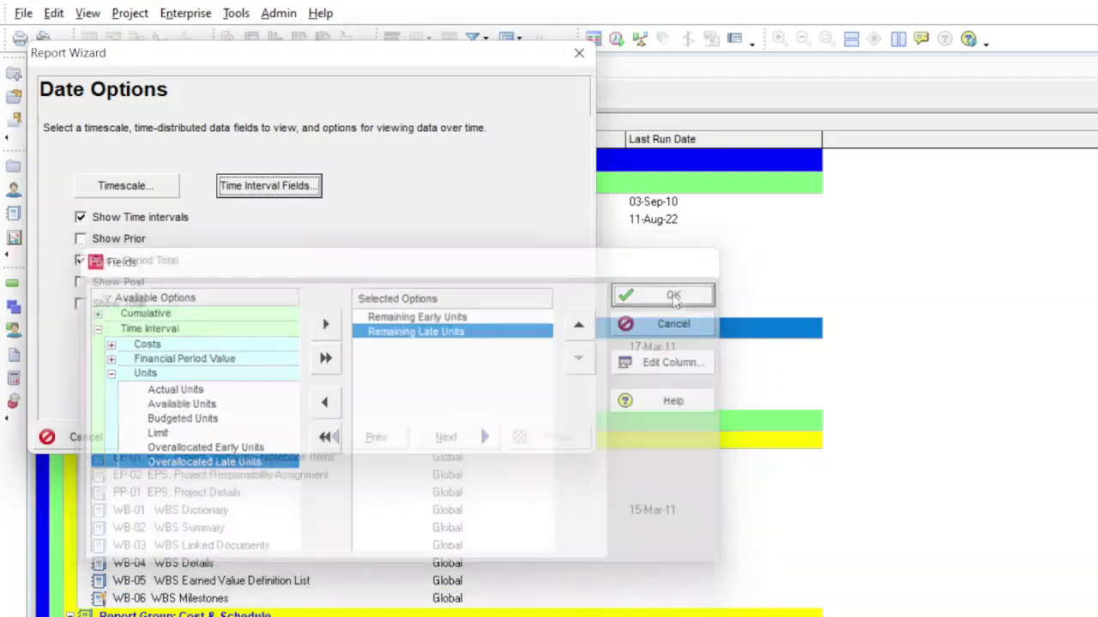
- Continue to the report title, name the report Resources-1234, and proceed to generating it
left_click(447, 436)
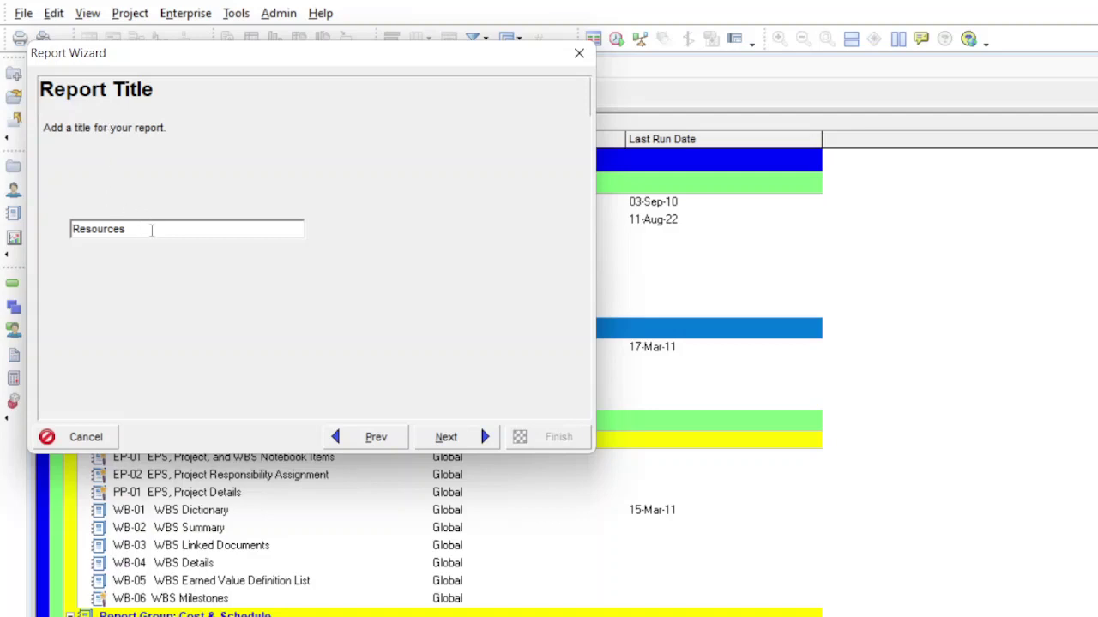
left_click(245, 230)
type("+")
type("123")
type("4")
left_click(445, 438)
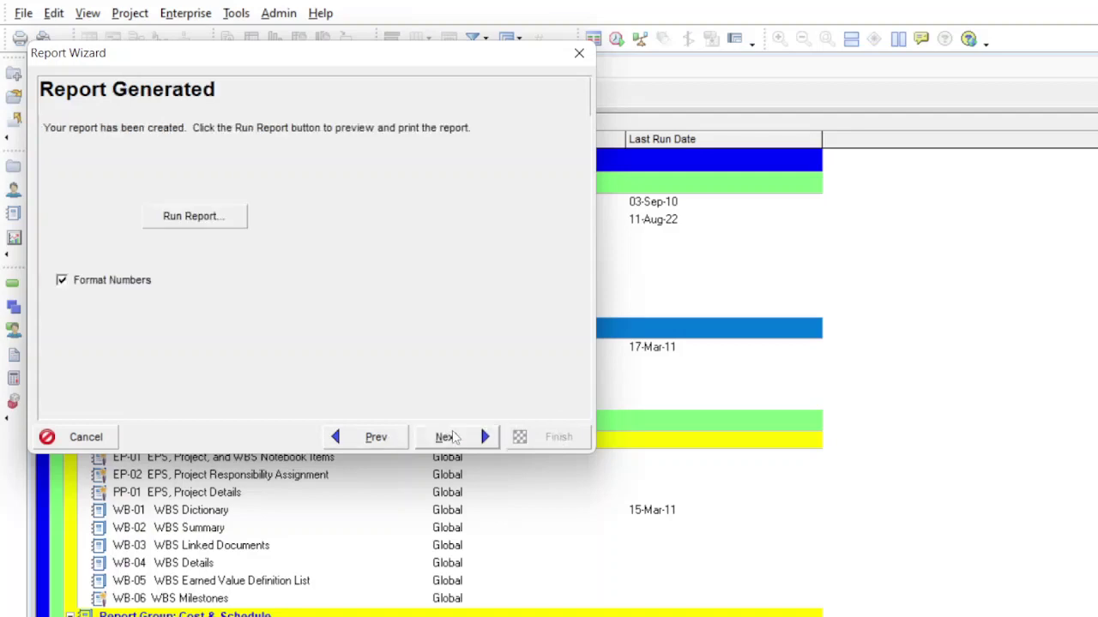
- Turn off Format Numbers and run the report to the delimited text file Resources-1234.csv, overwriting the existing file
left_click(63, 282)
left_click(216, 218)
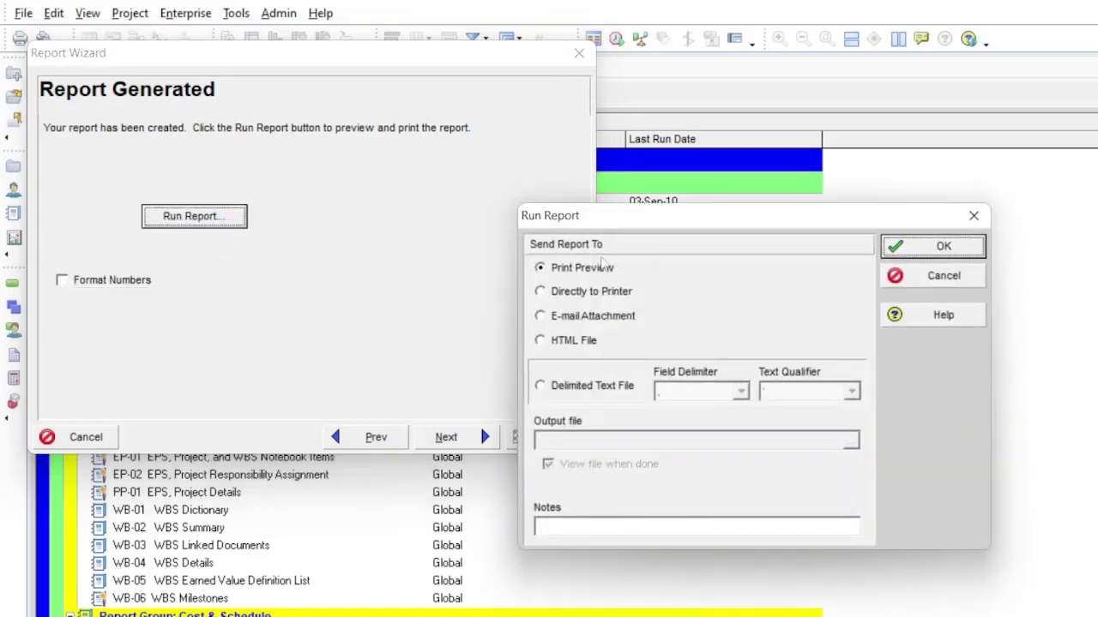
left_click_drag(656, 226, 195, 98)
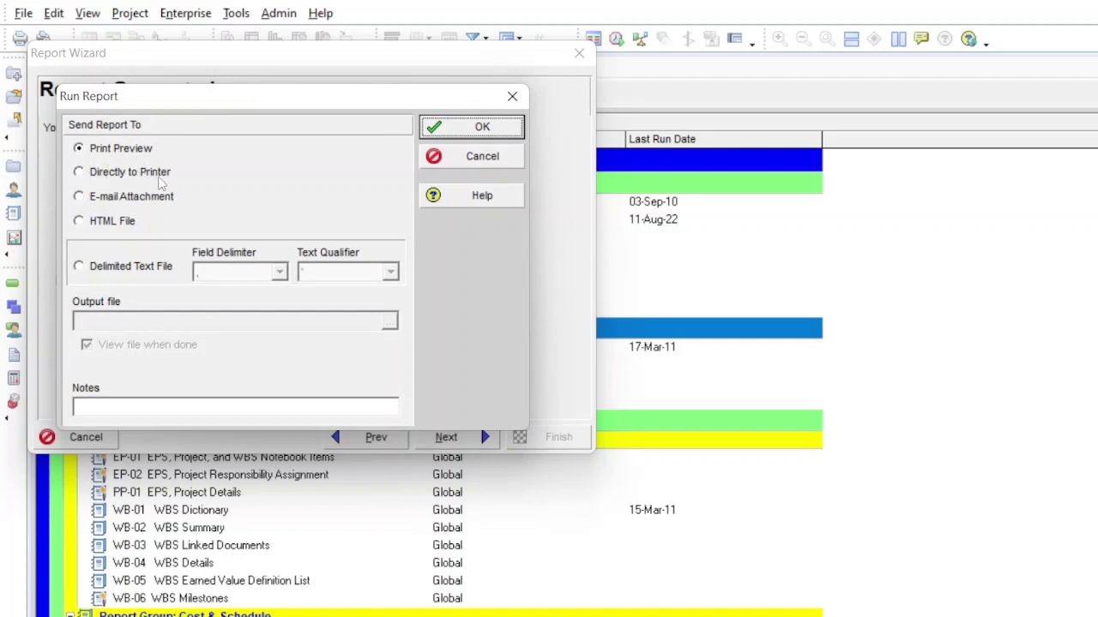
left_click(85, 273)
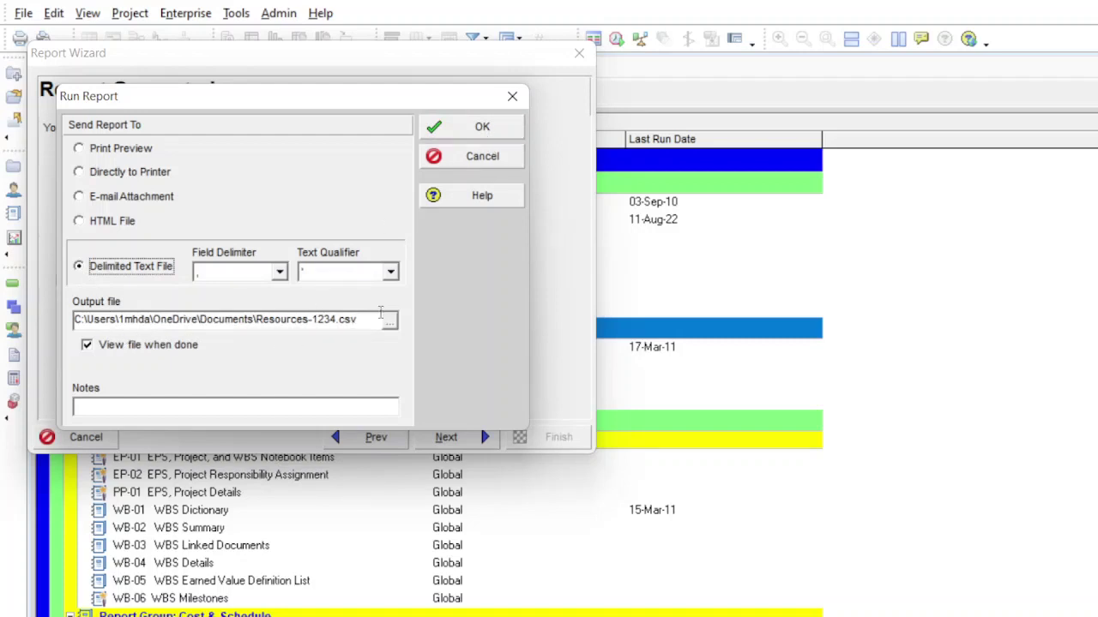
left_click(477, 128)
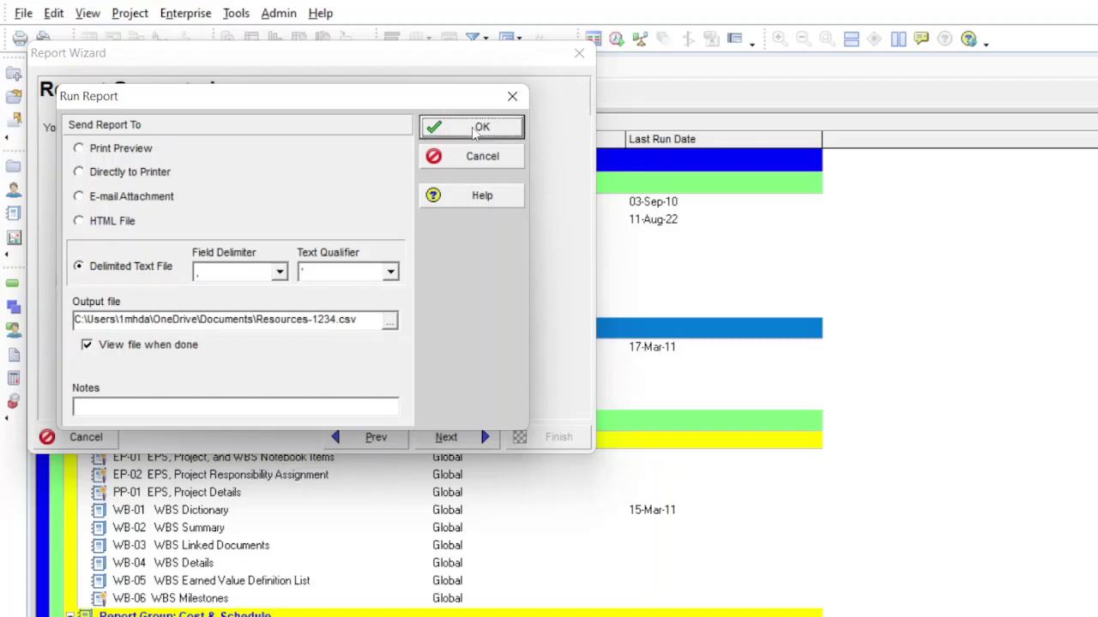
left_click_drag(733, 324, 330, 253)
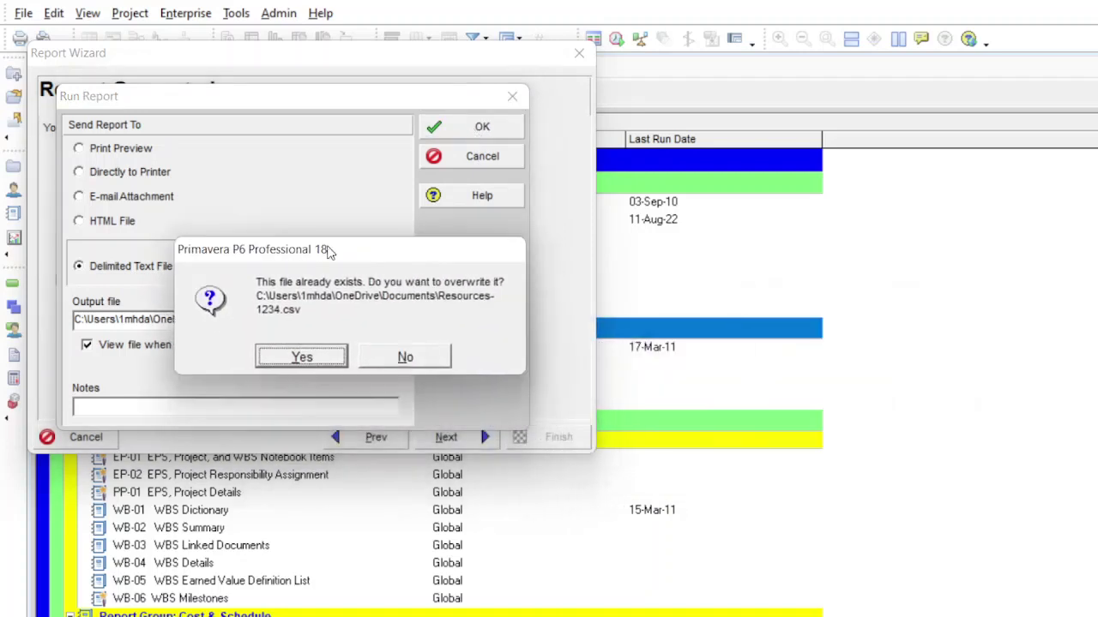
left_click(313, 362)
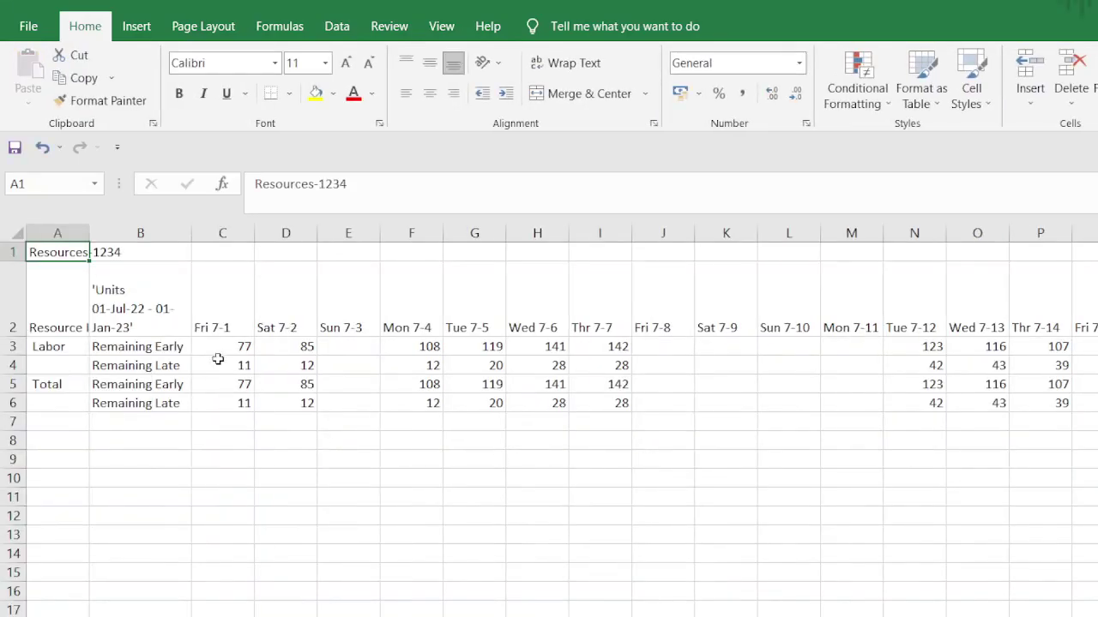
- Examine the first date column header and the Labor row in the exported spreadsheet
left_click(213, 320)
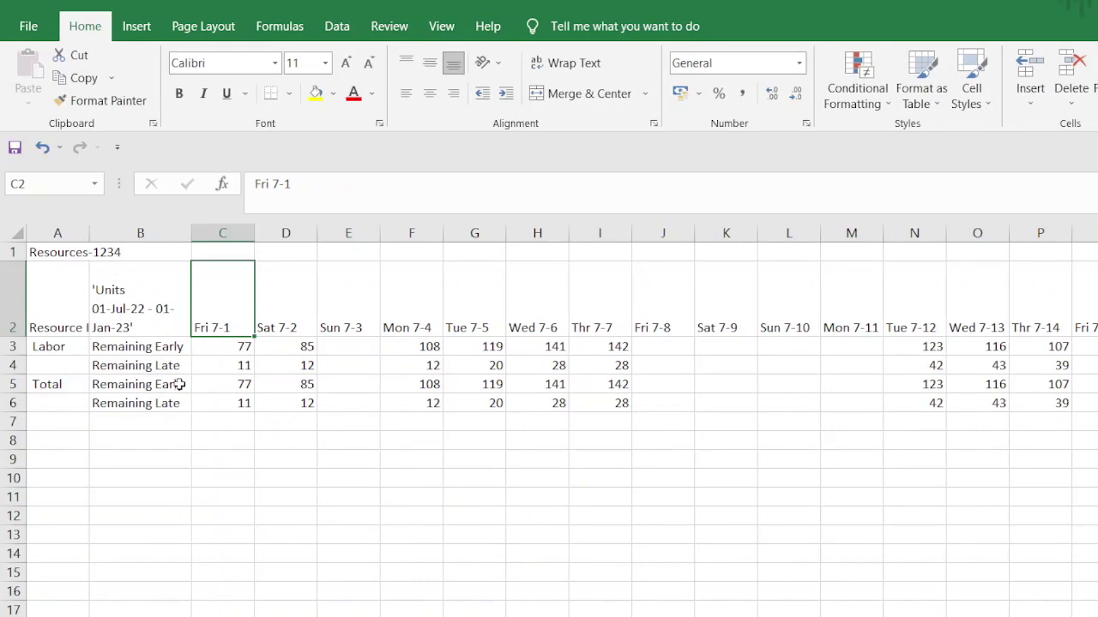
left_click(44, 347)
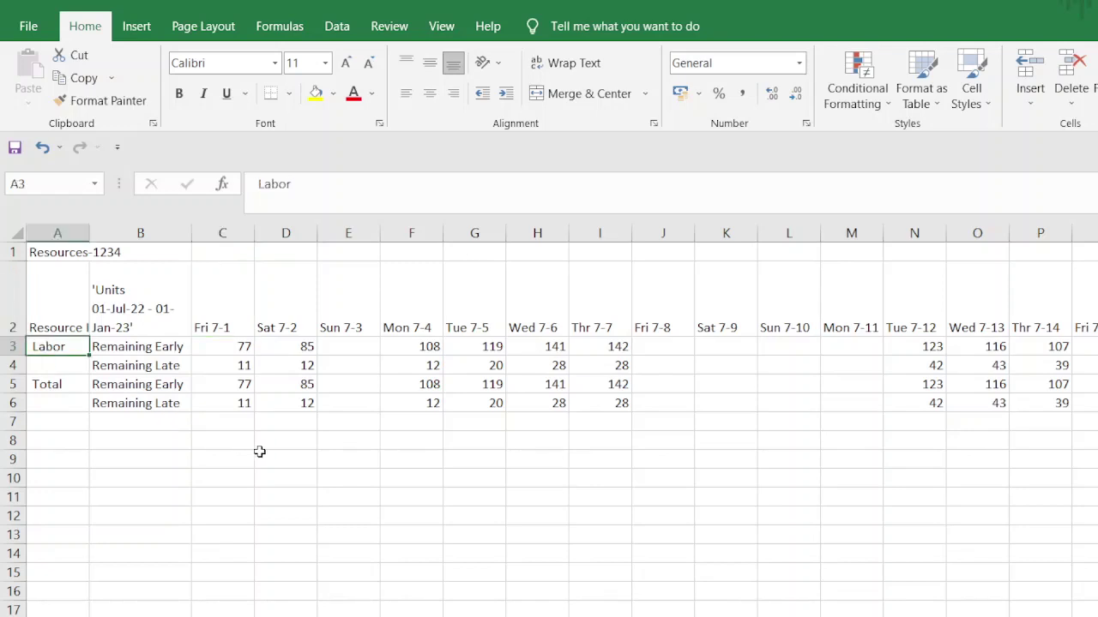
- Copy the two Total rows to the blank sheet starting at row 6 and fit column B to its contents
left_click(259, 451)
key("ctrl+End")
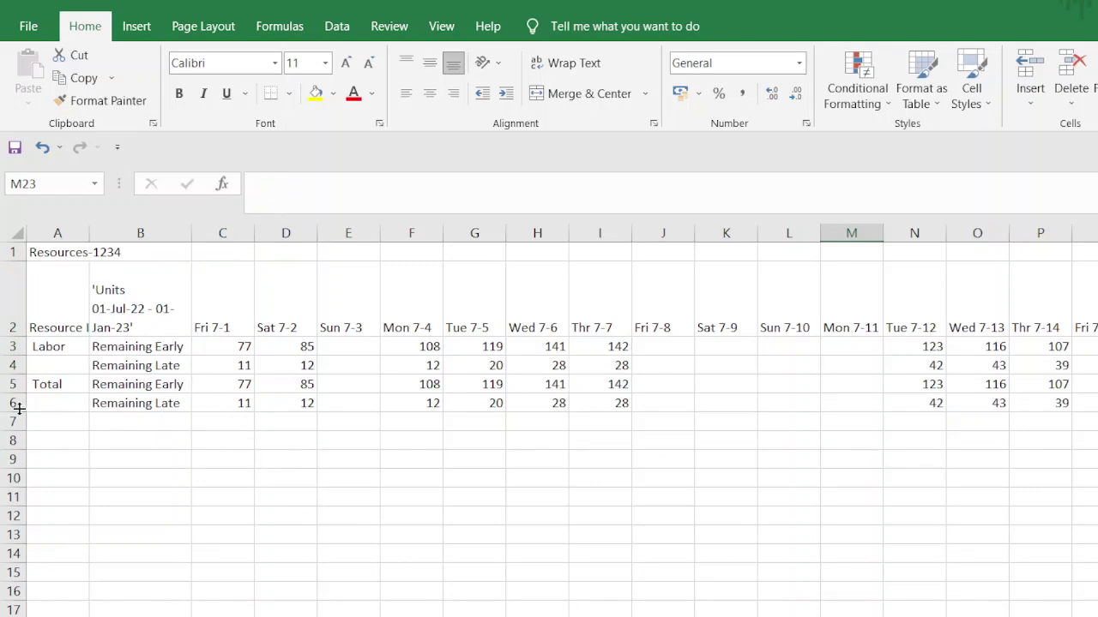
left_click_drag(15, 384, 19, 409)
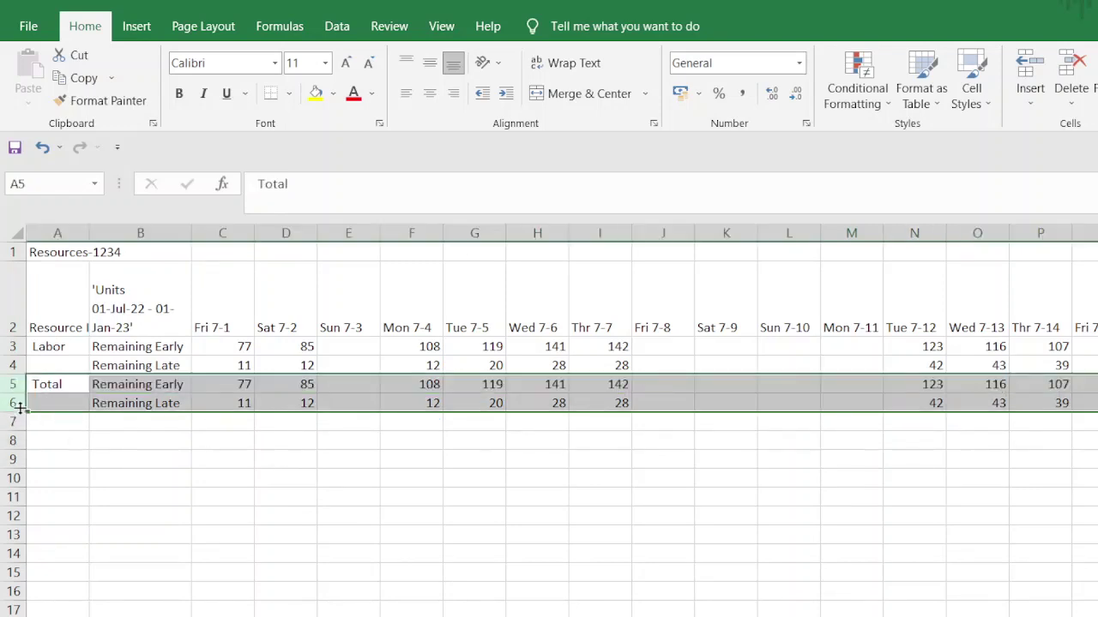
key("ctrl+c")
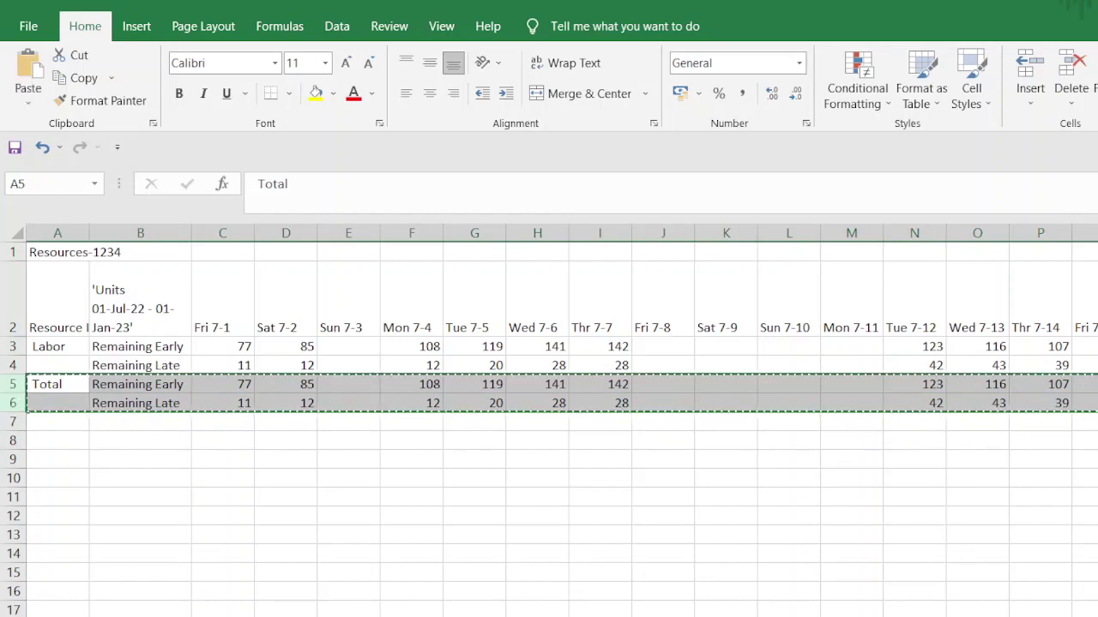
key("ctrl+Page_Down")
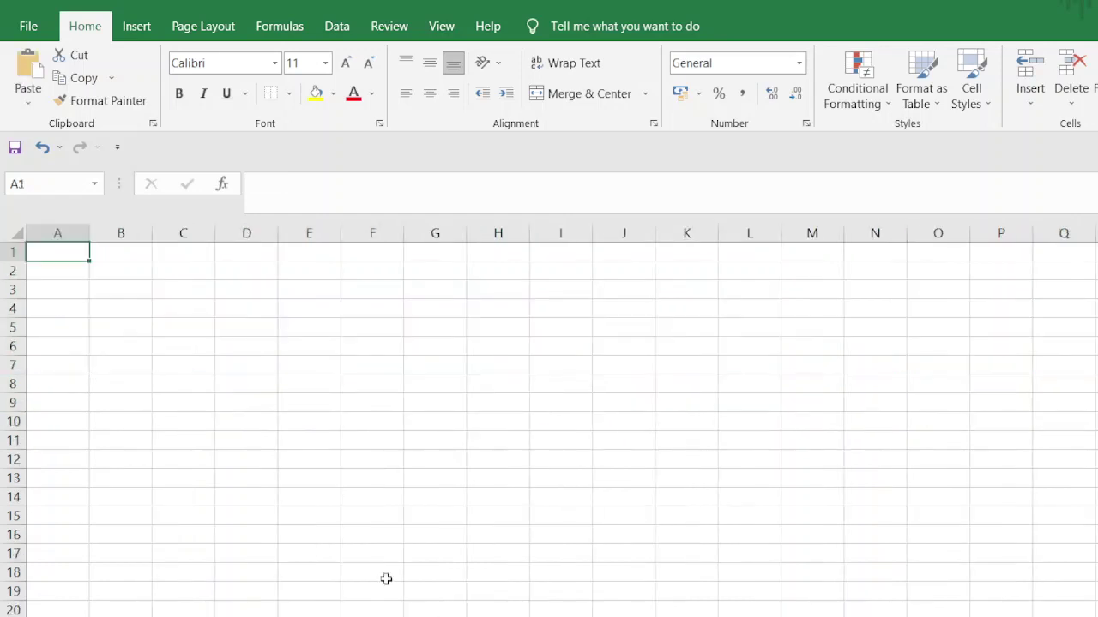
left_click(71, 355)
key("ctrl+v")
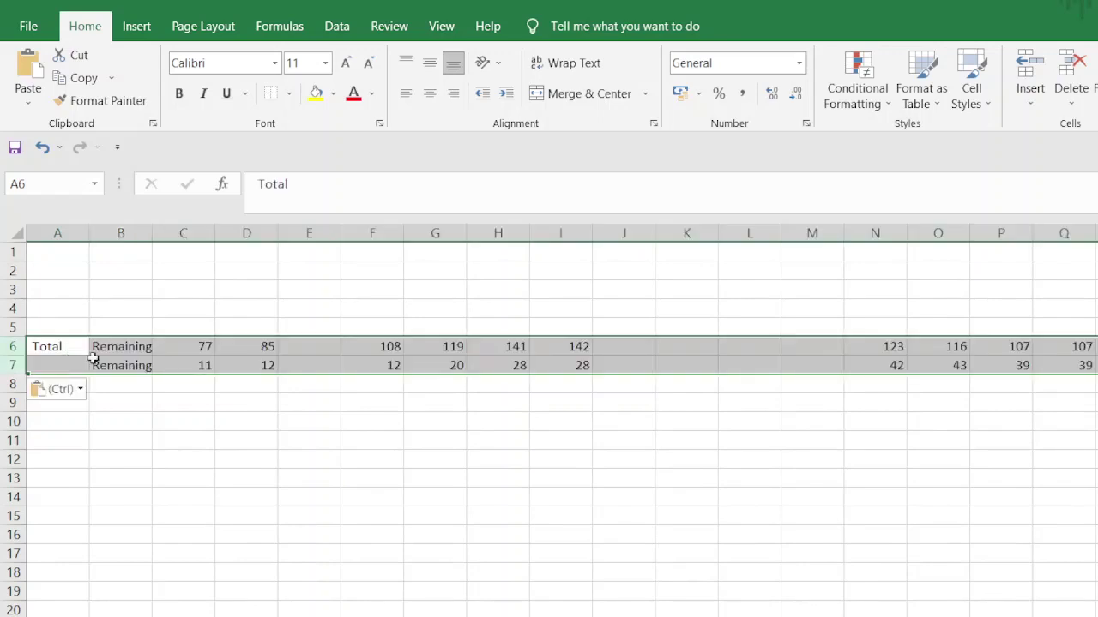
double_click(155, 232)
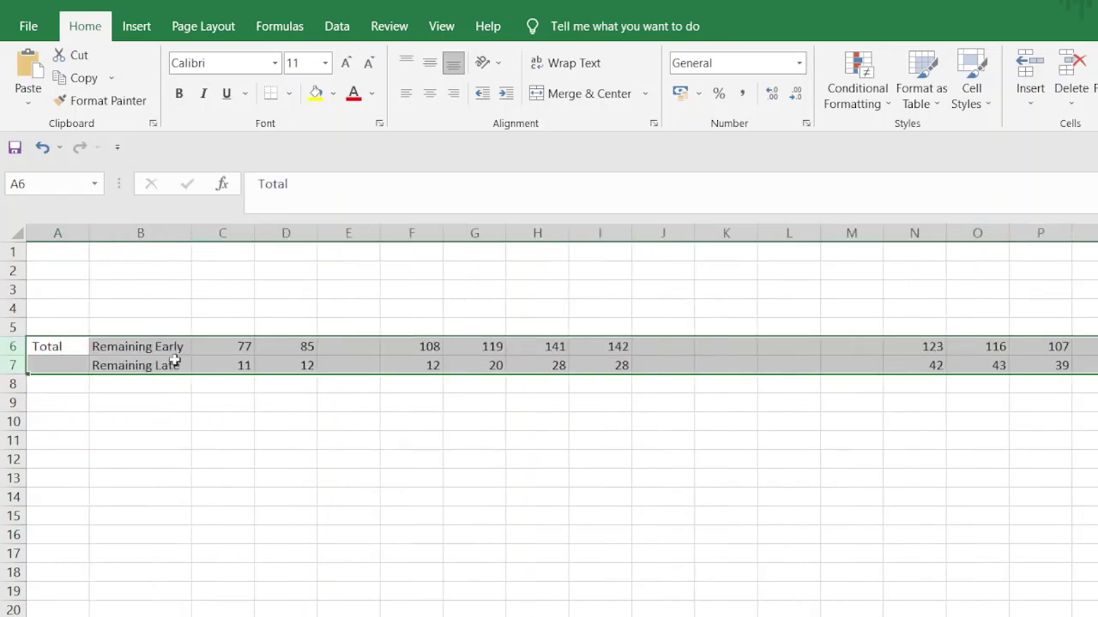
- Relabel the two pasted rows in column B as Early Labor Units and Late Labor Units
left_click(138, 347)
type("Early Labor Units")
key("Return")
type("Late ")
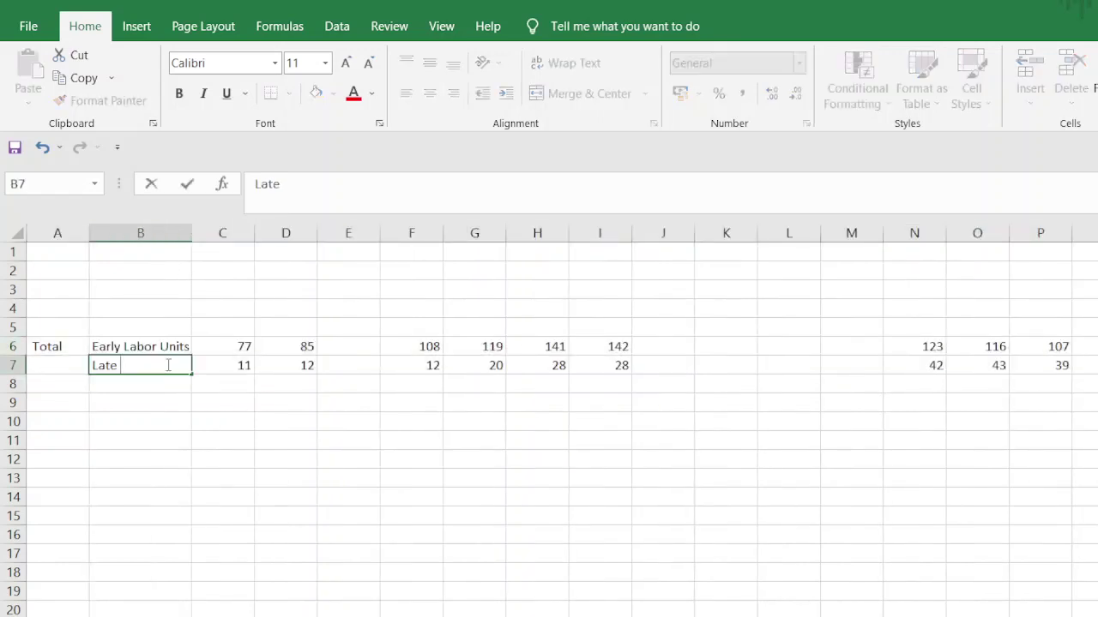
type("Labor Units")
key("Return")
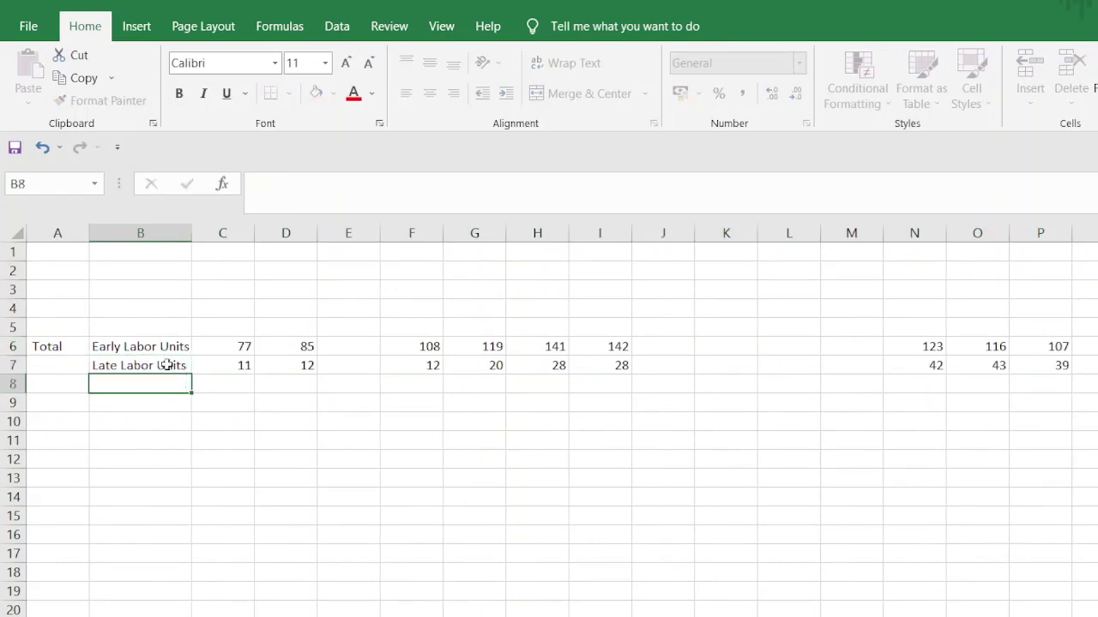
- Enter the start date in C5 above the first units column with the formula =DATE(2022,7,1)
left_click(226, 331)
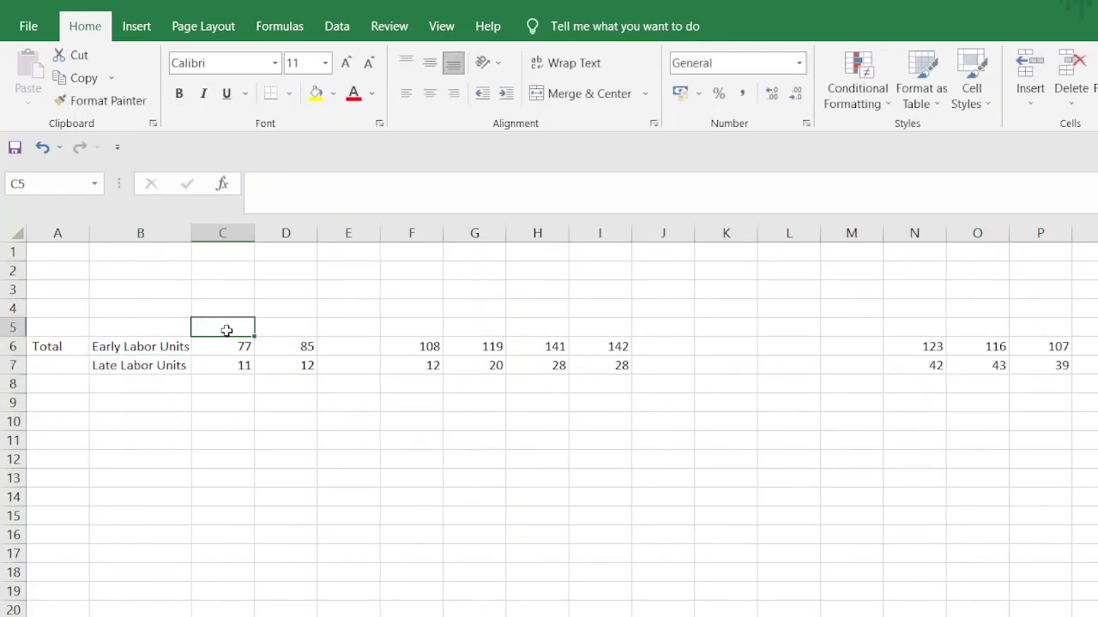
type("=d")
key("Tab")
type("2022,7,")
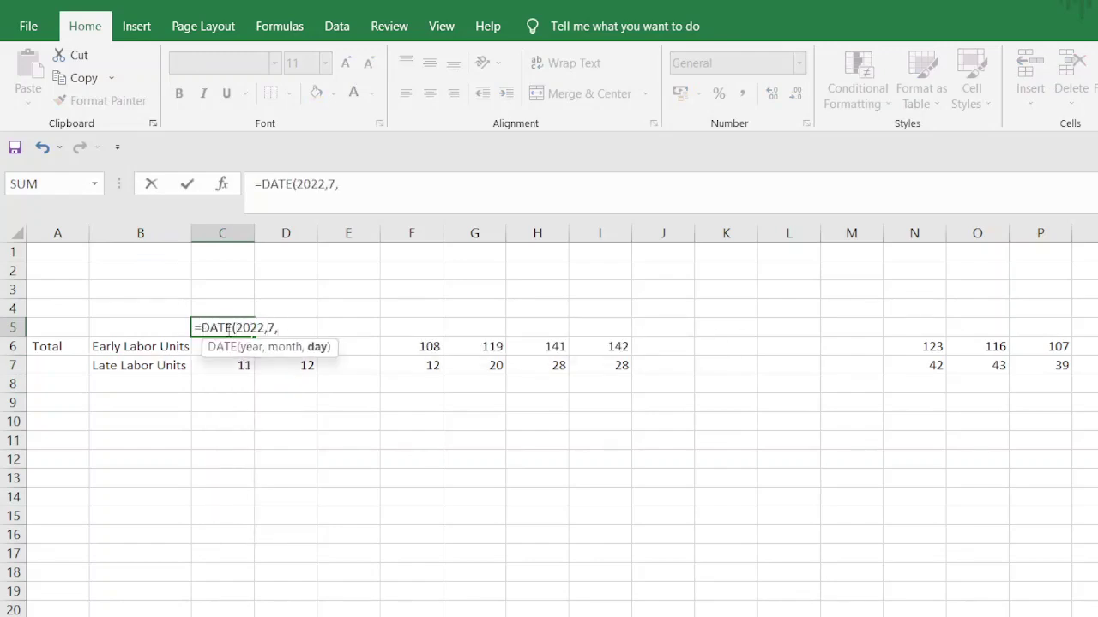
type("1")
key("ctrl+Return")
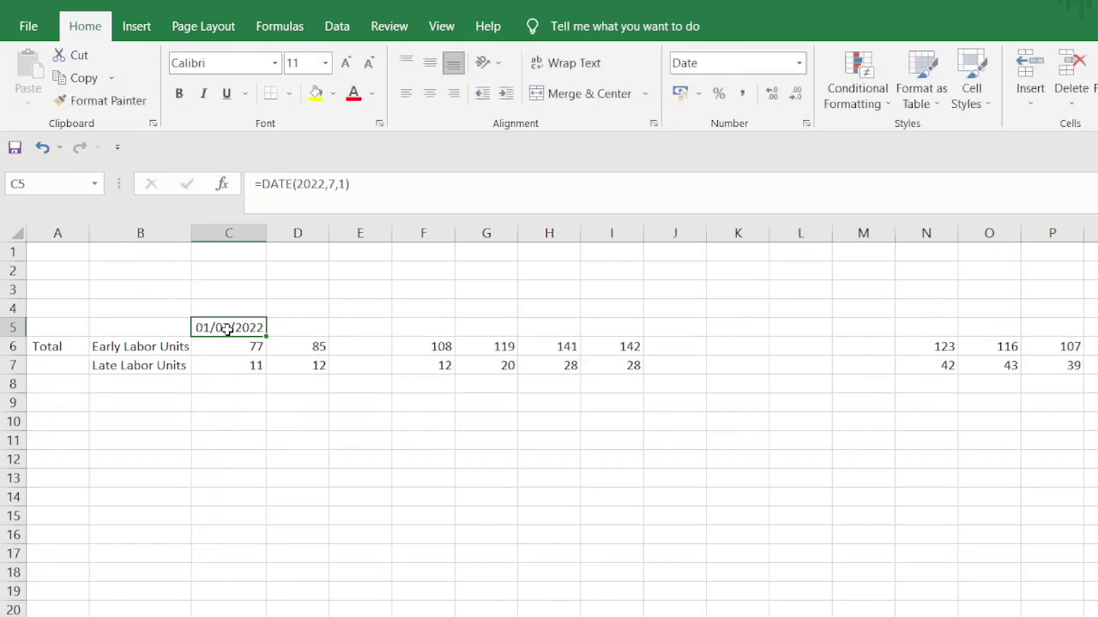
- Fill D5 through GD5 with consecutive daily dates using the formula =DATE(YEAR(C5), MONTH(C5), DAY(C5)+1)
left_click(286, 328)
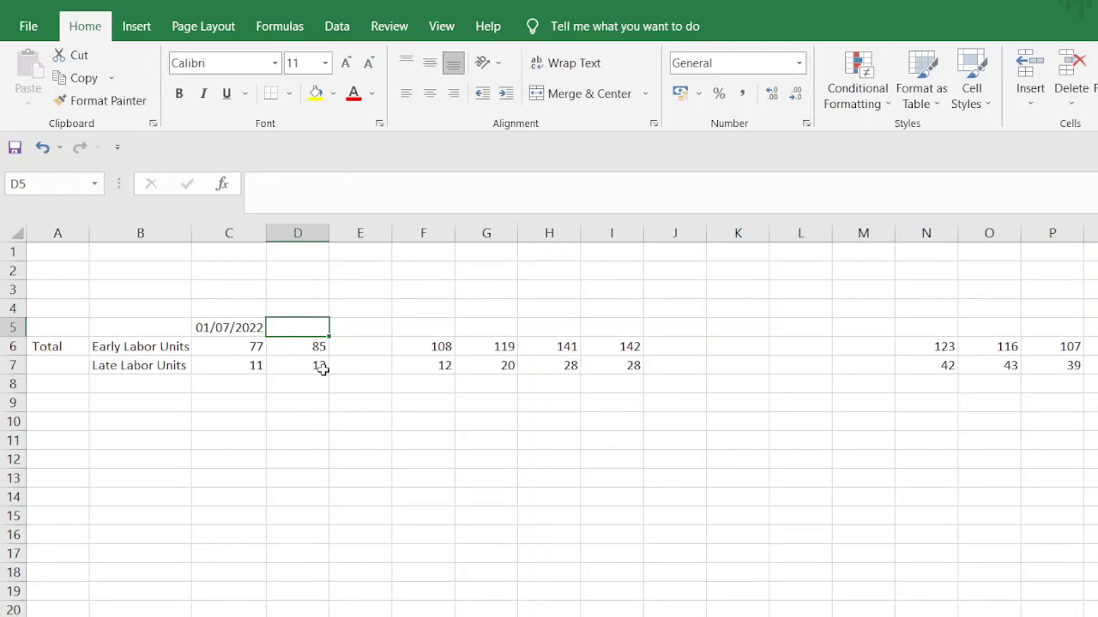
key("ctrl+shift+Right")
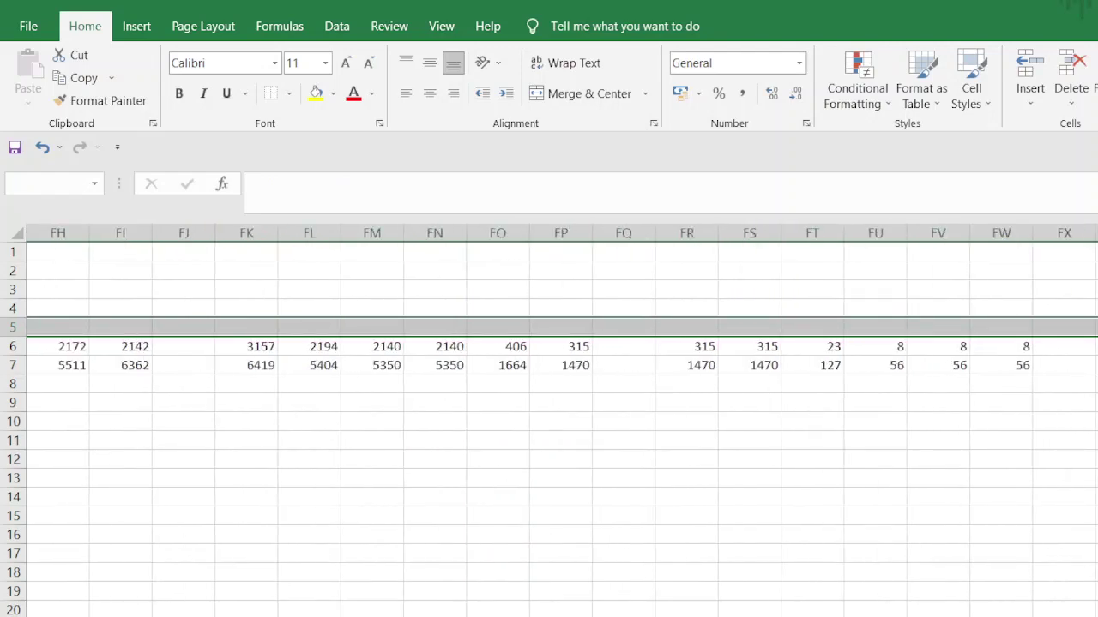
scroll(549, 412, "right", 5)
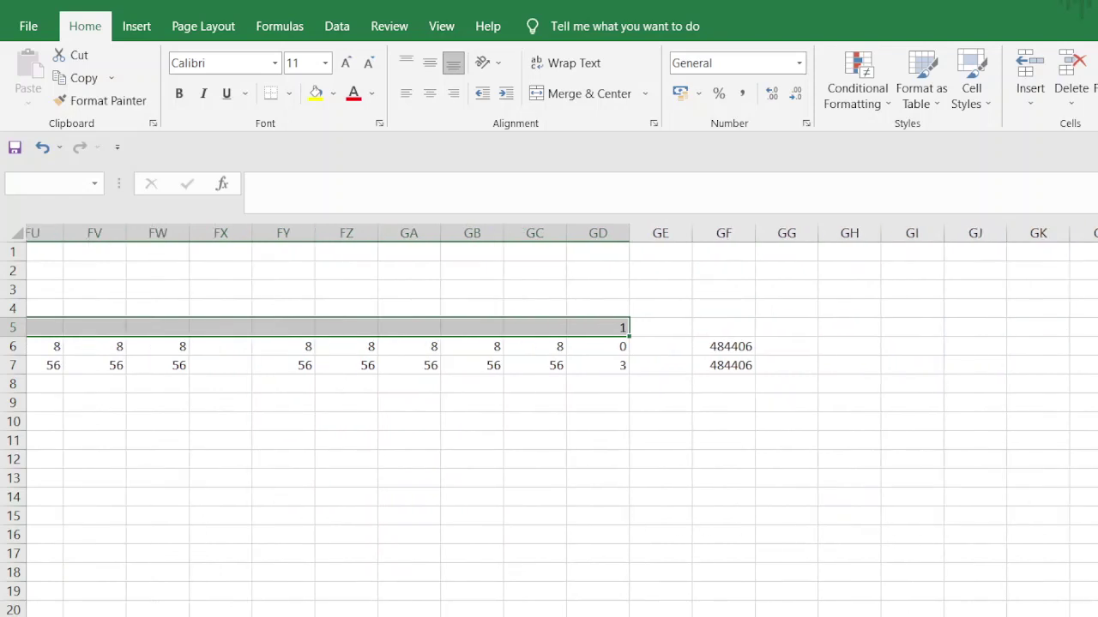
key("ctrl+BackSpace")
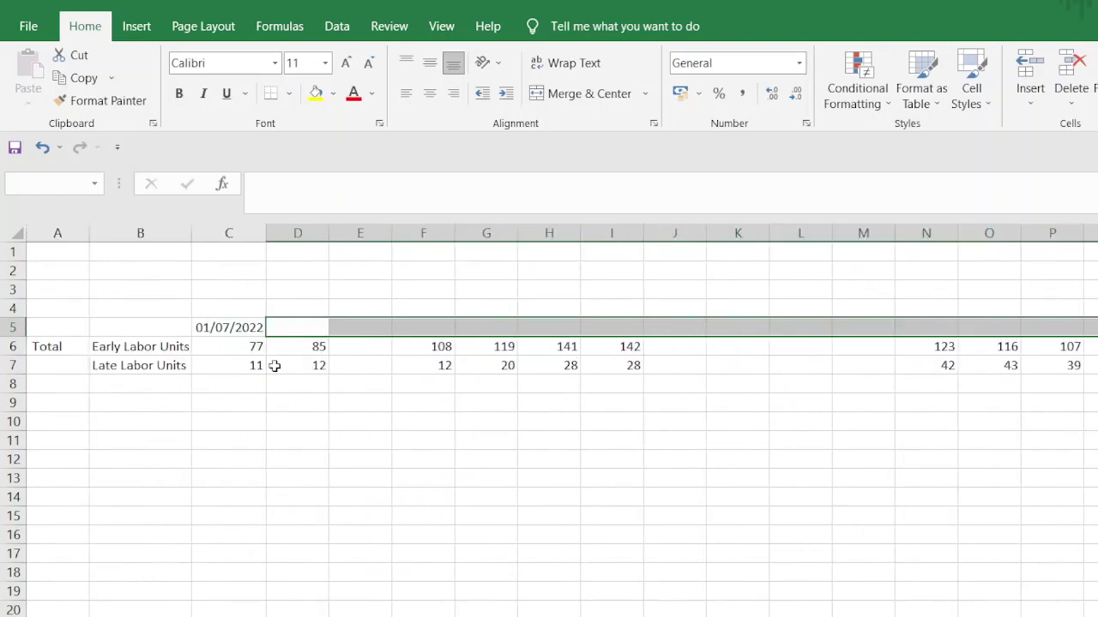
type("=d")
key("Tab")
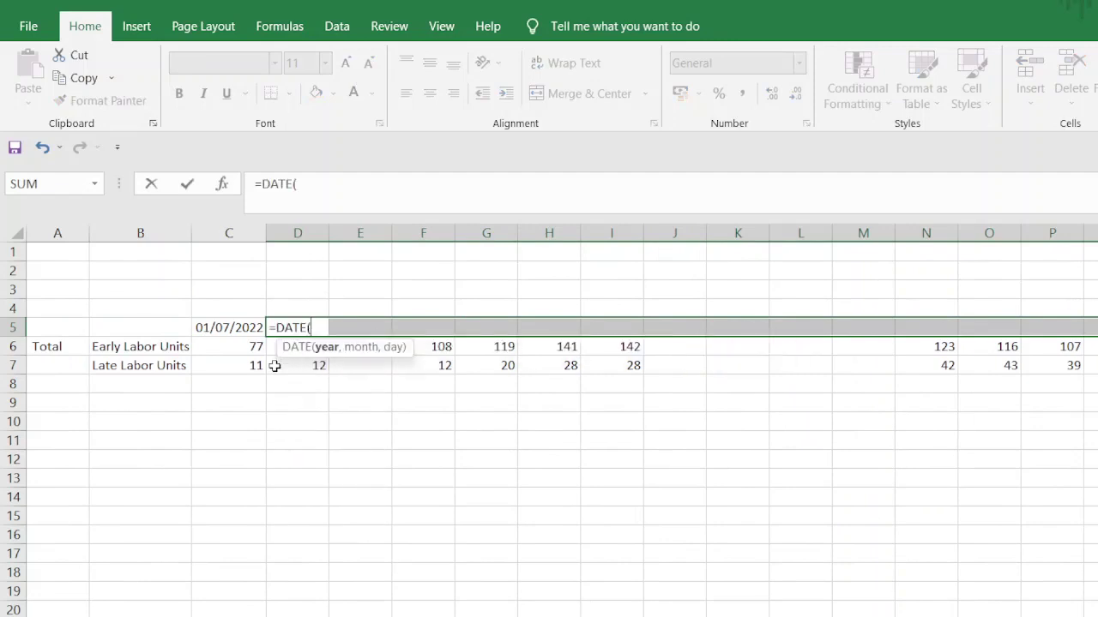
type("yea")
key("Tab")
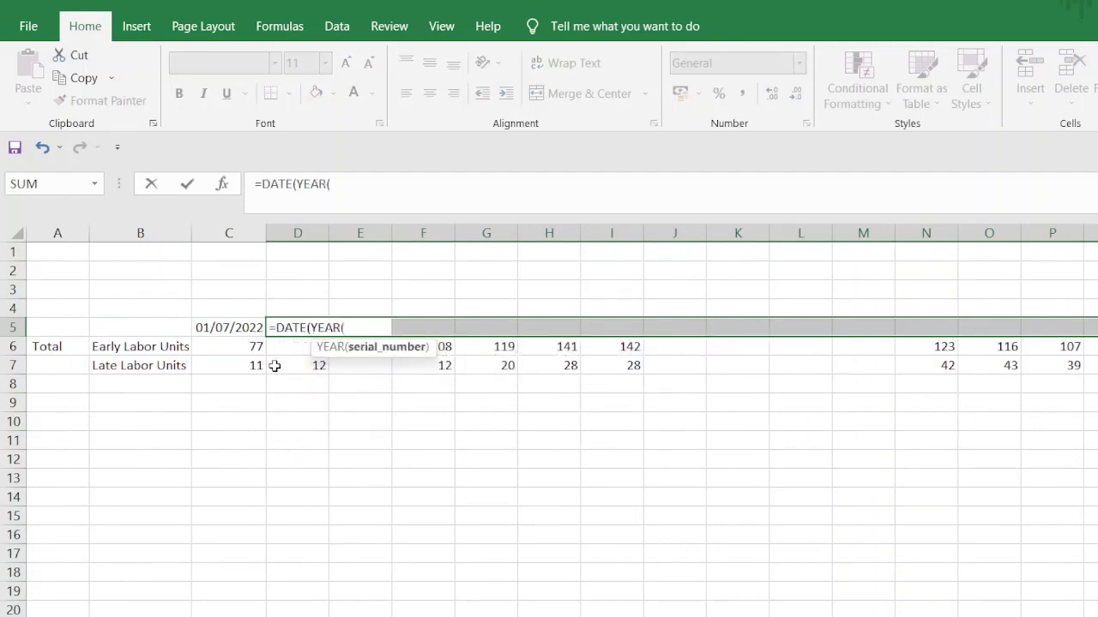
key("Left")
type("), m")
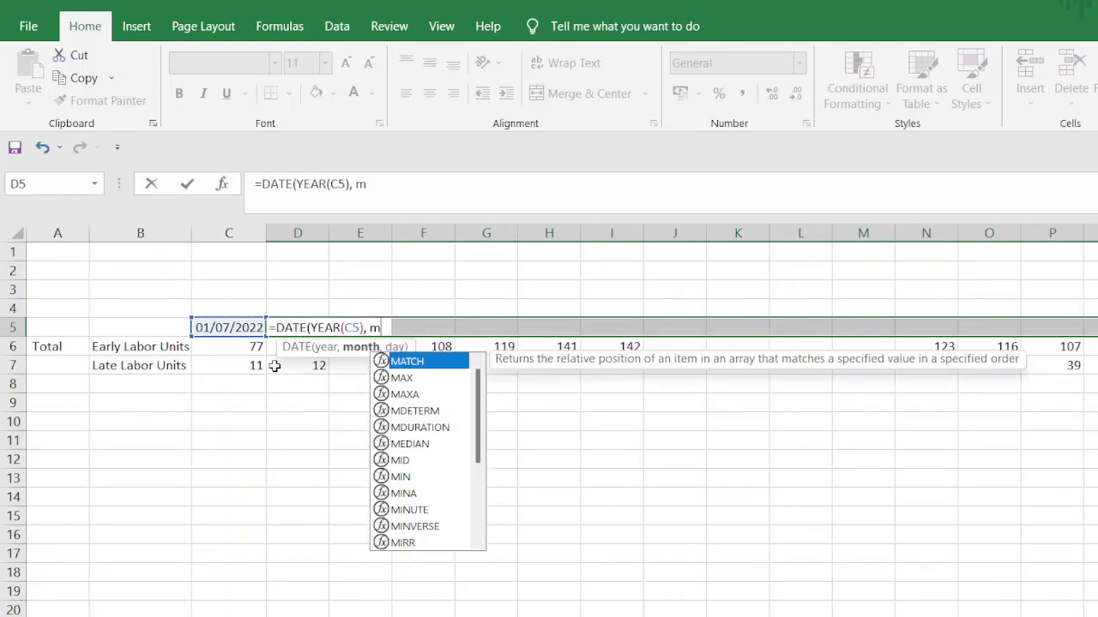
type("onth")
key("Tab")
key("Left")
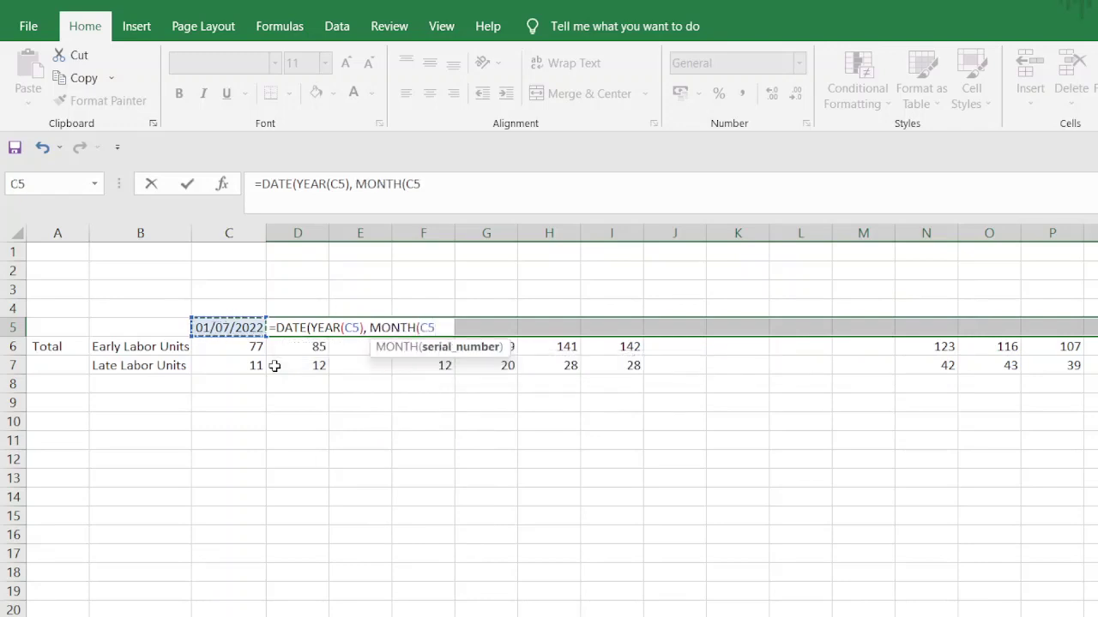
type("), day")
key("Tab")
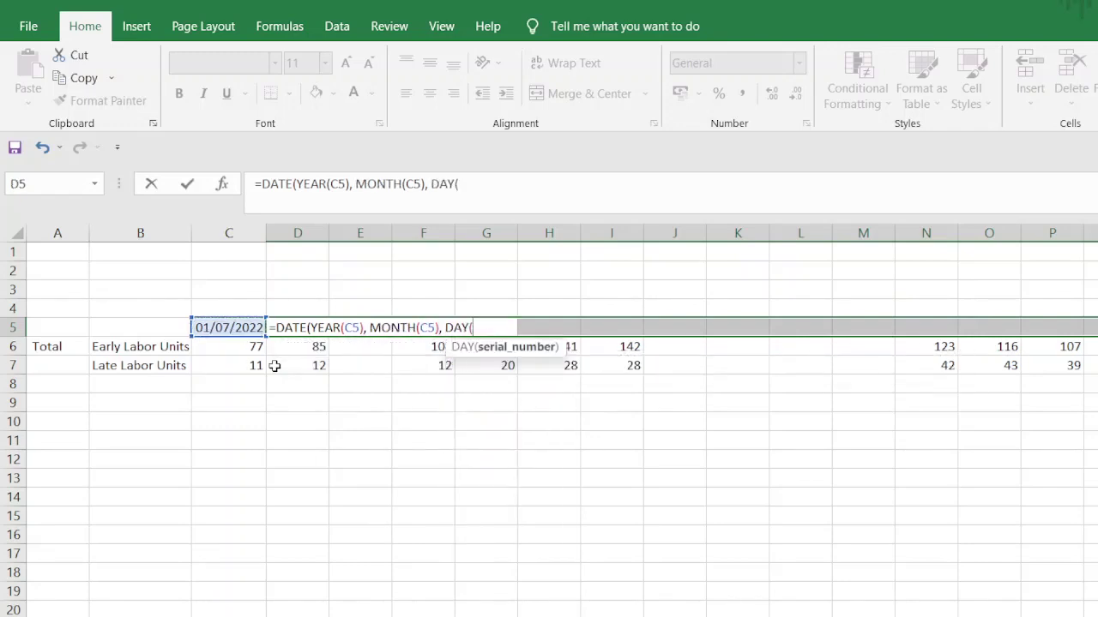
key("Left")
type(")")
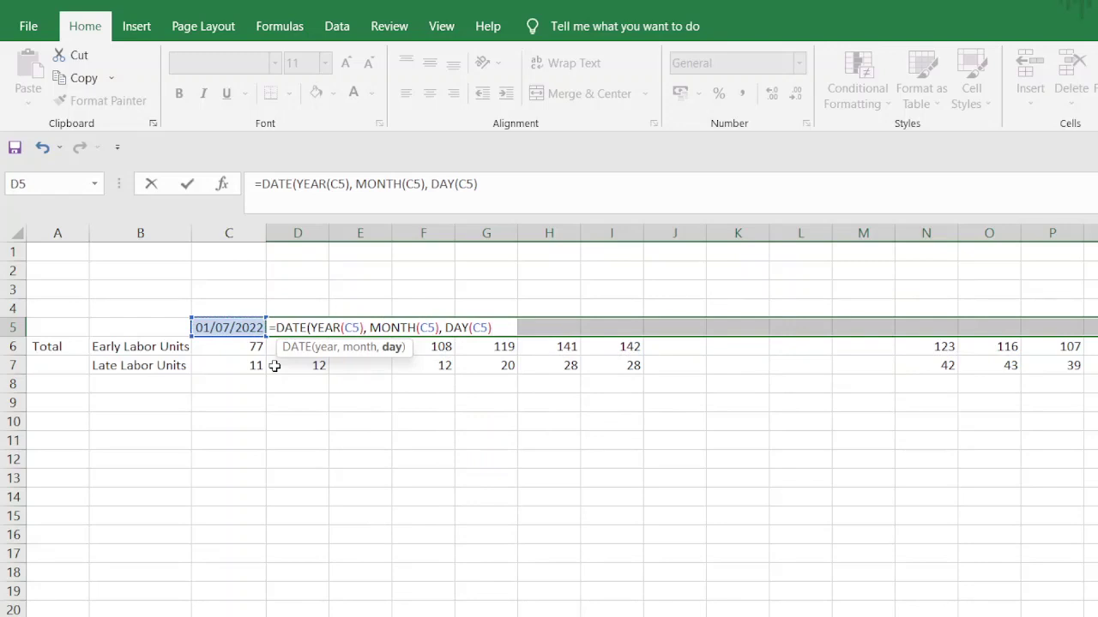
type("+1)")
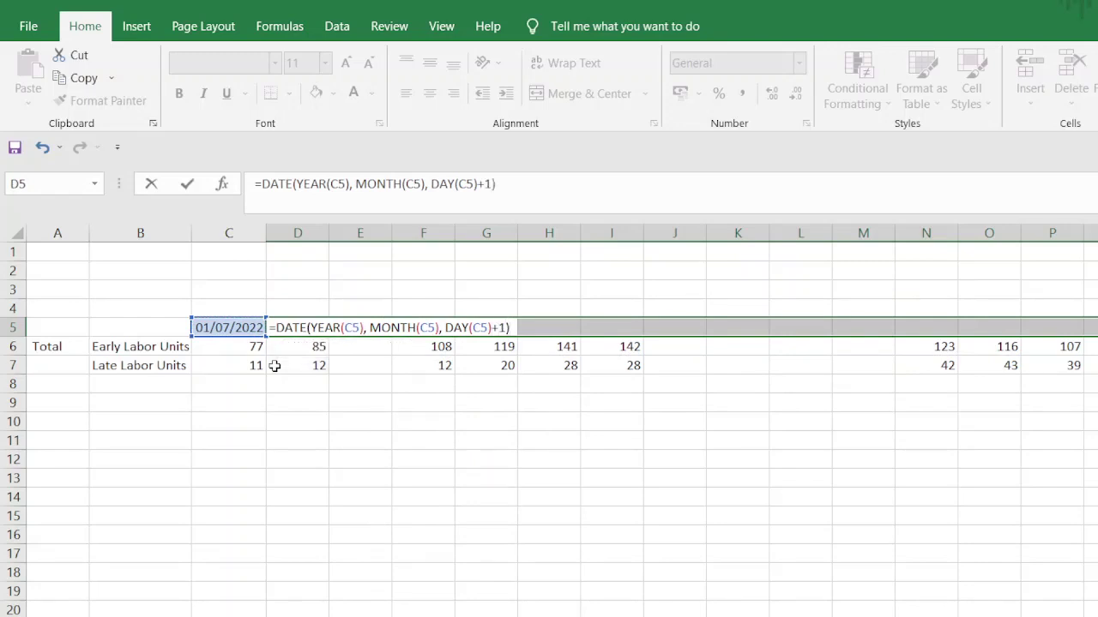
key("ctrl+Return")
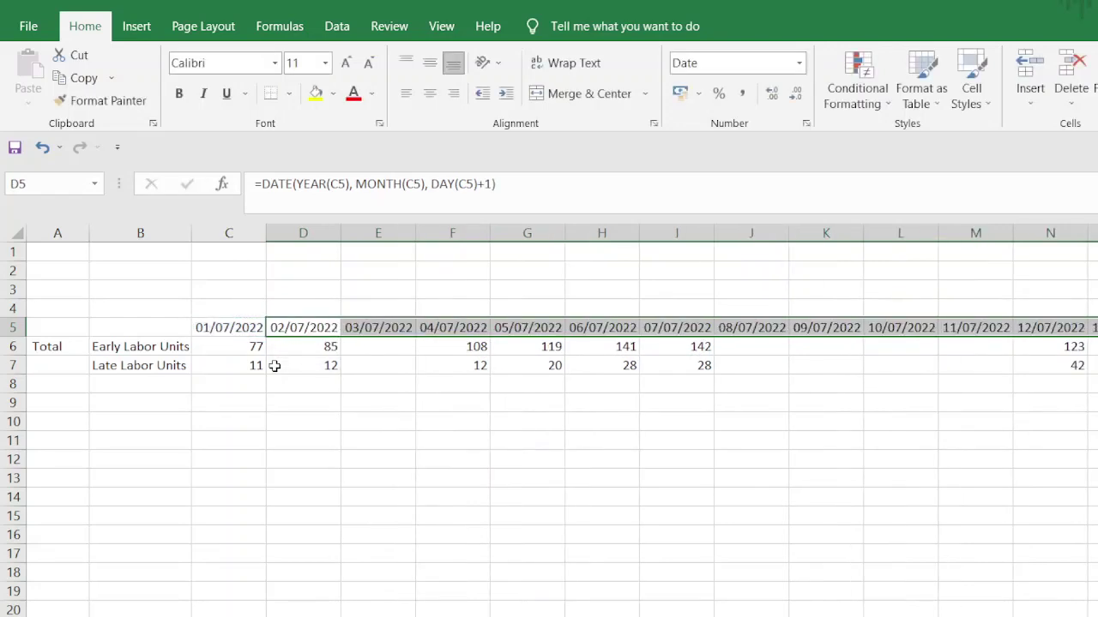
- Set the custom number format ddd, dd-mm-yyyy for all the dates in row 5, starting from C5
left_click(230, 329)
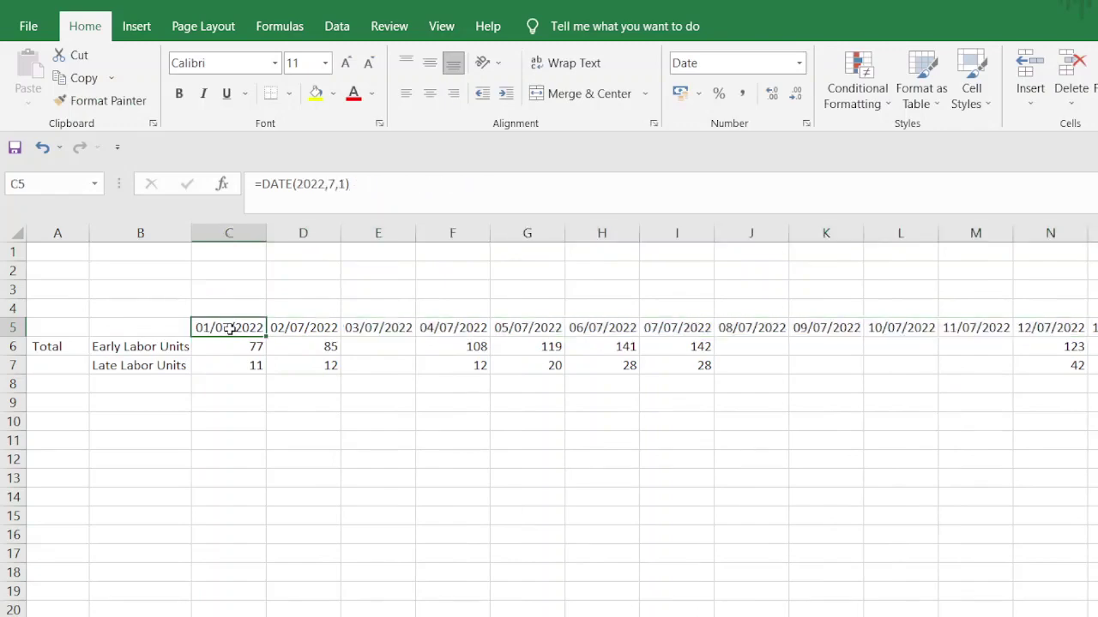
key("ctrl+shift+Right")
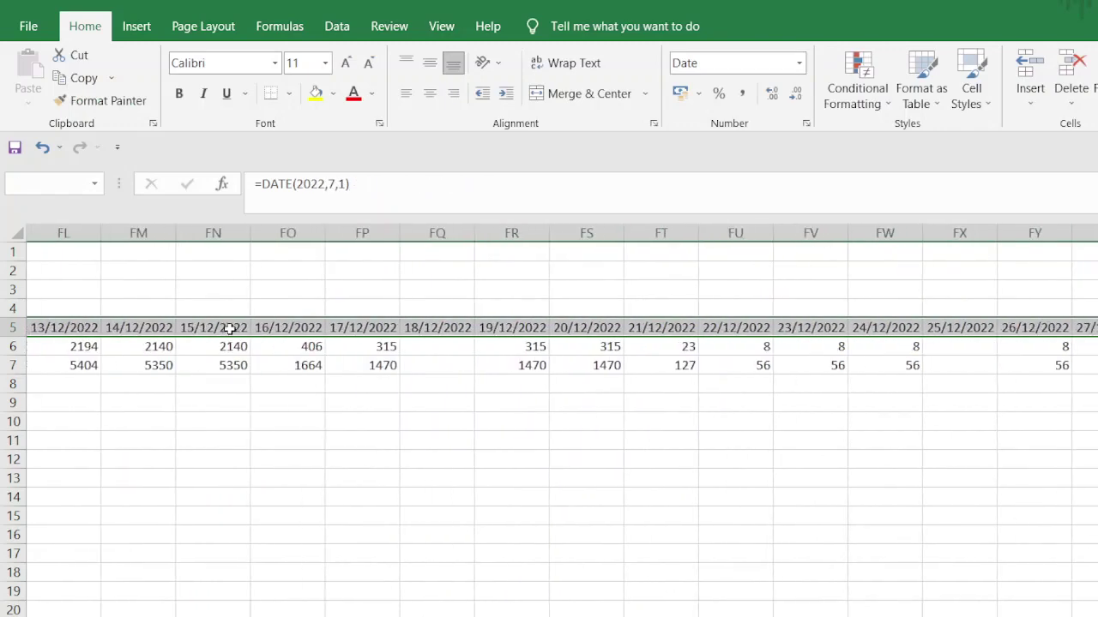
key("ctrl+BackSpace")
key("ctrl+1")
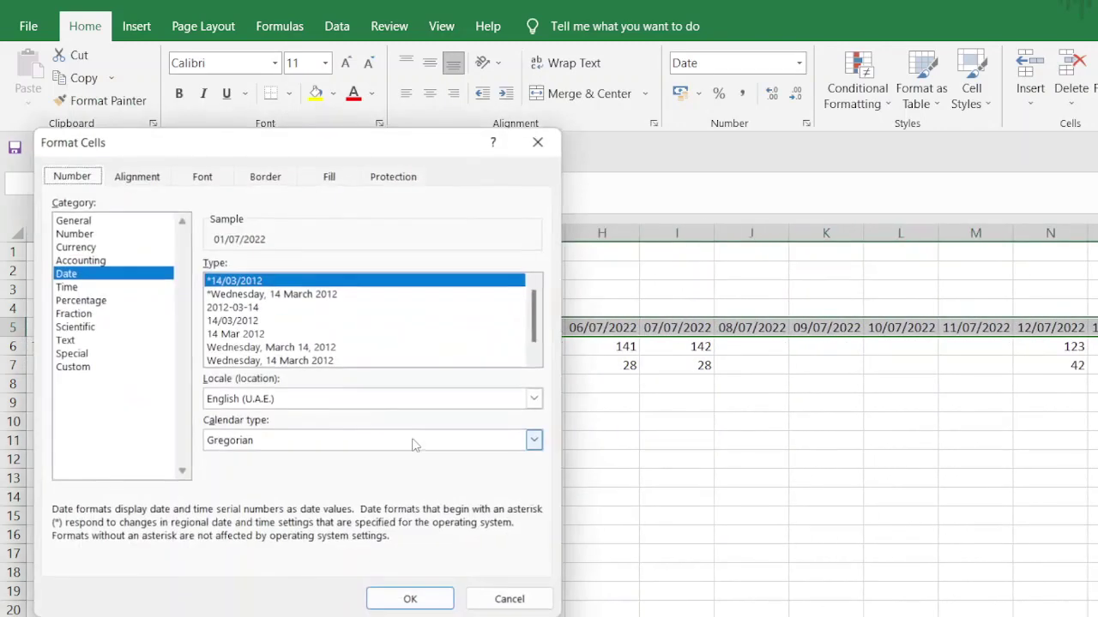
left_click_drag(347, 154, 420, 207)
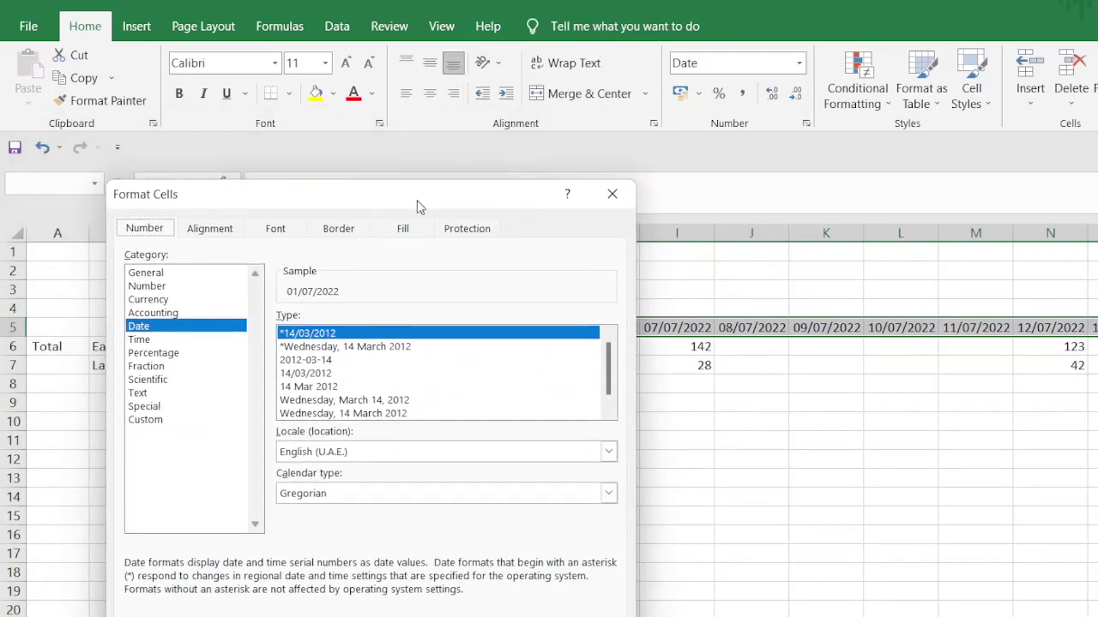
left_click(166, 421)
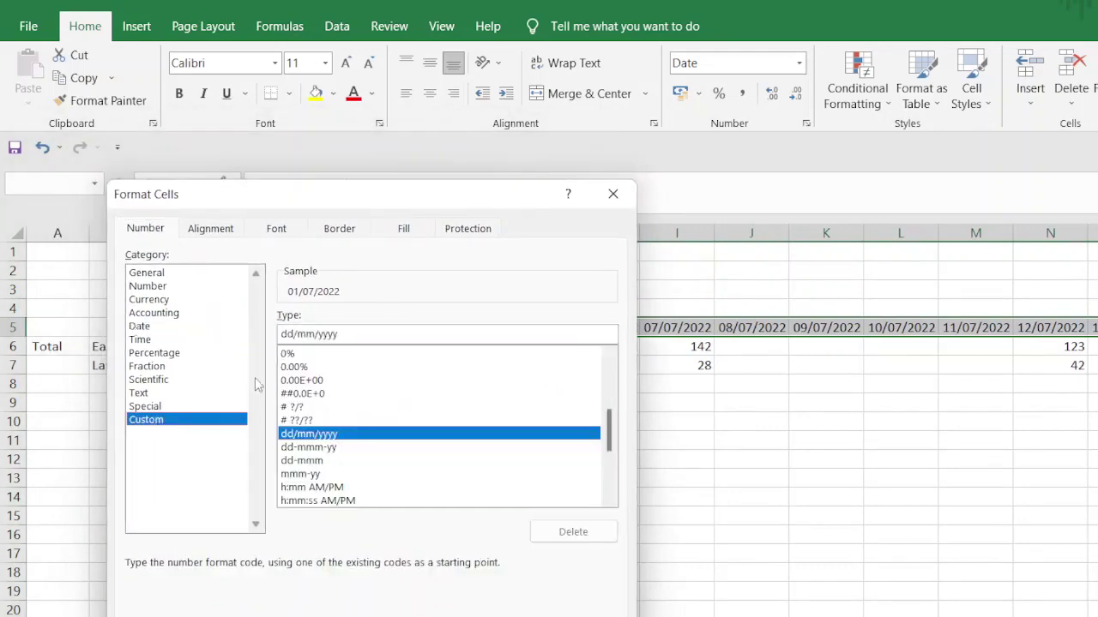
left_click(283, 333)
type("ddd")
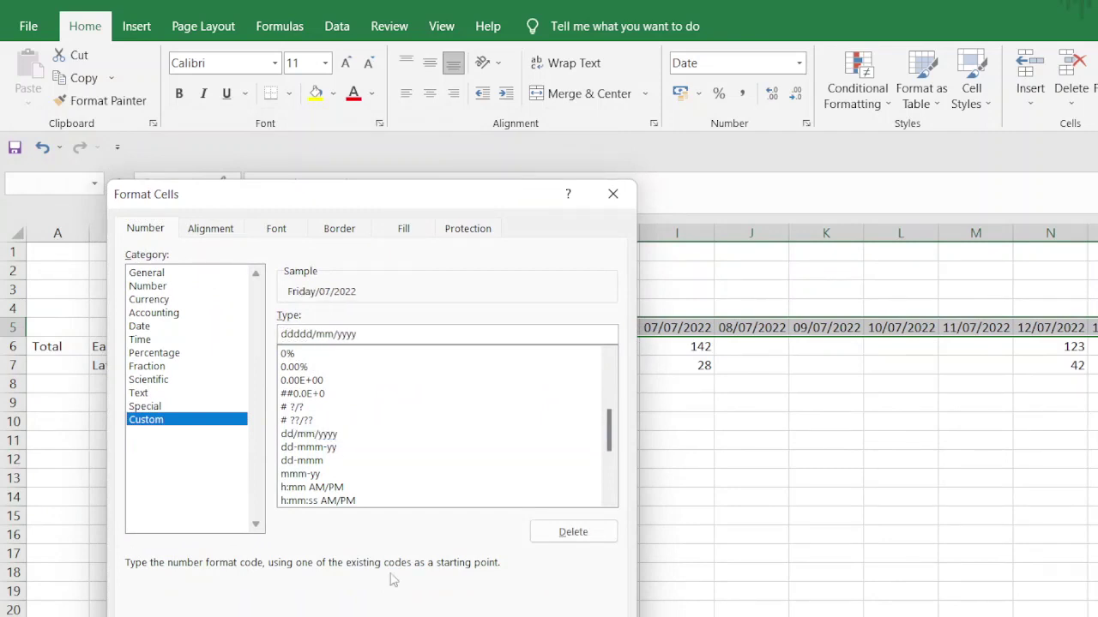
type(",")
key("BackSpace")
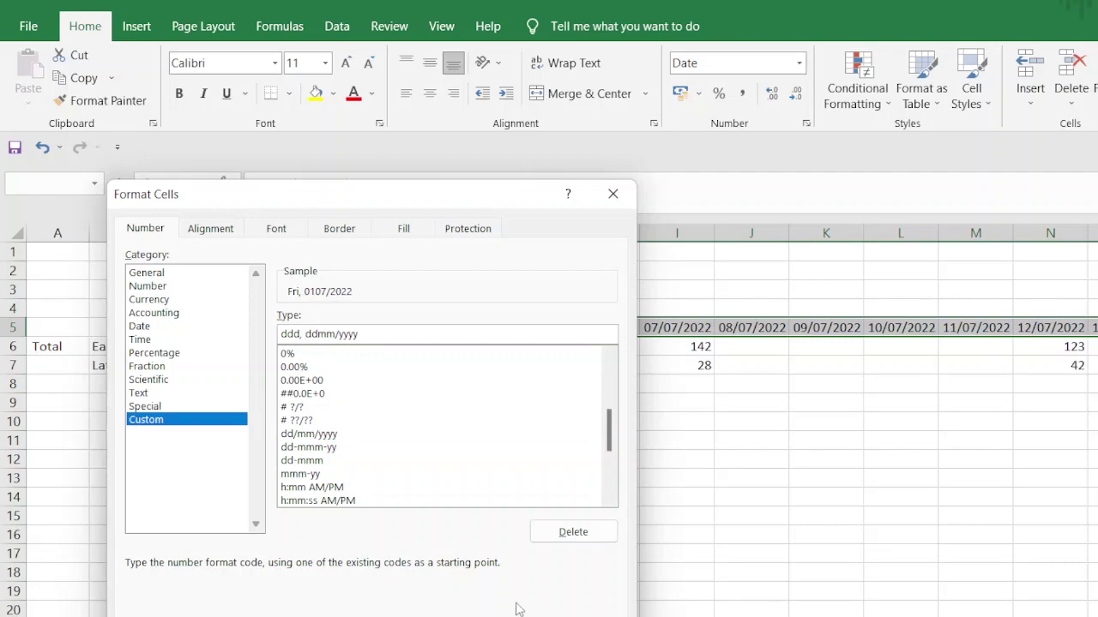
type("-")
key("Right")
key("Right")
key("Right")
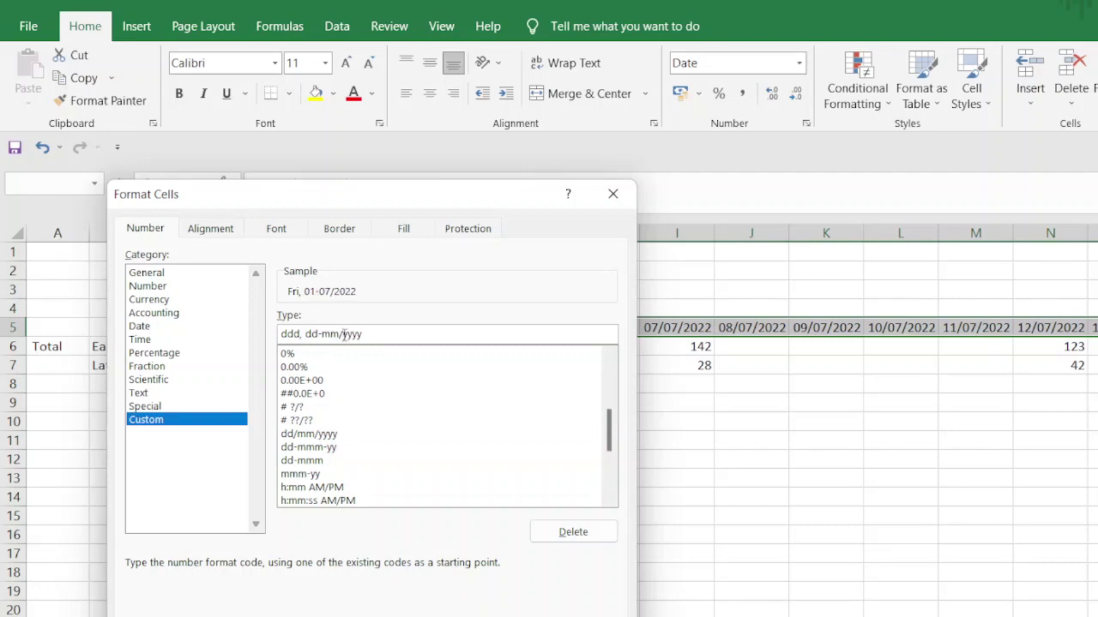
key("BackSpace")
type("-")
- Rotate the text of the row 5 dates to 90 degrees and apply the cell formatting
left_click(216, 235)
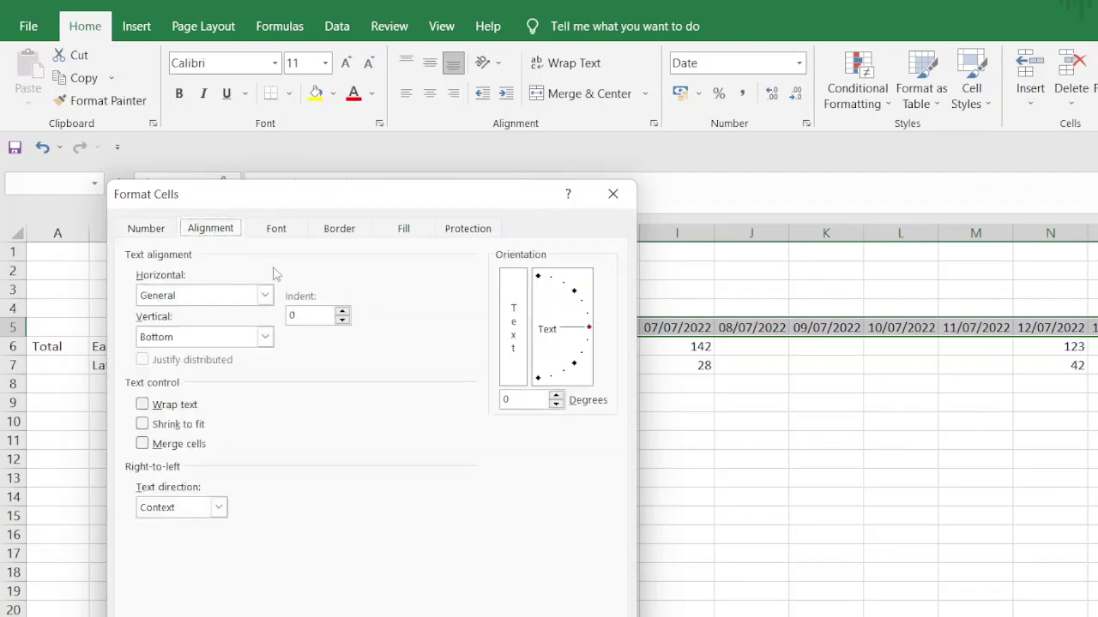
left_click_drag(446, 202, 328, 194)
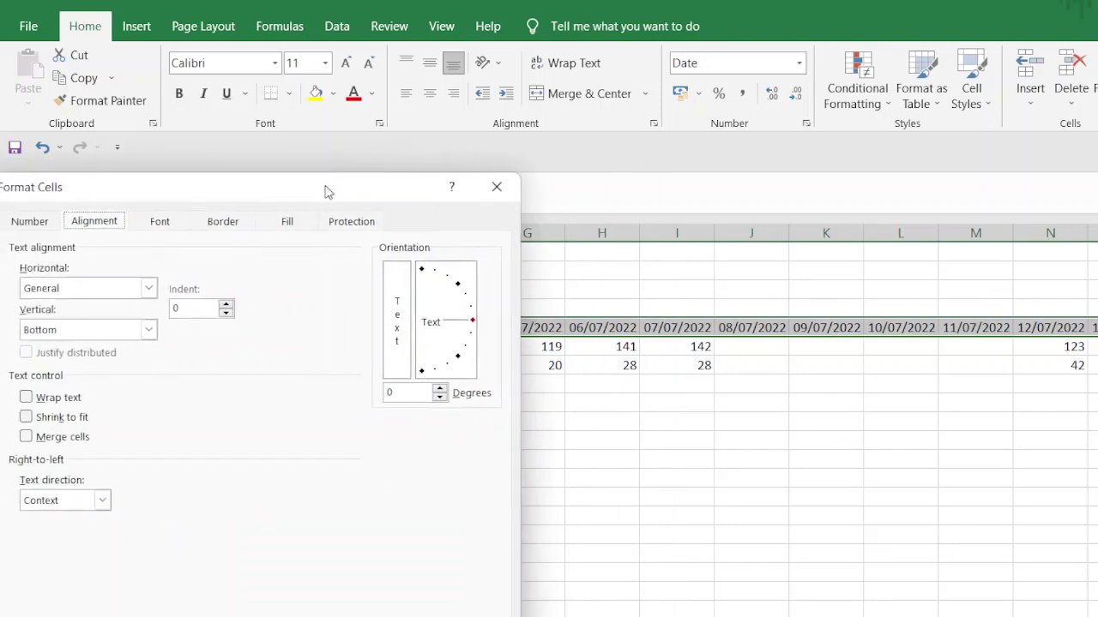
left_click_drag(448, 329, 424, 270)
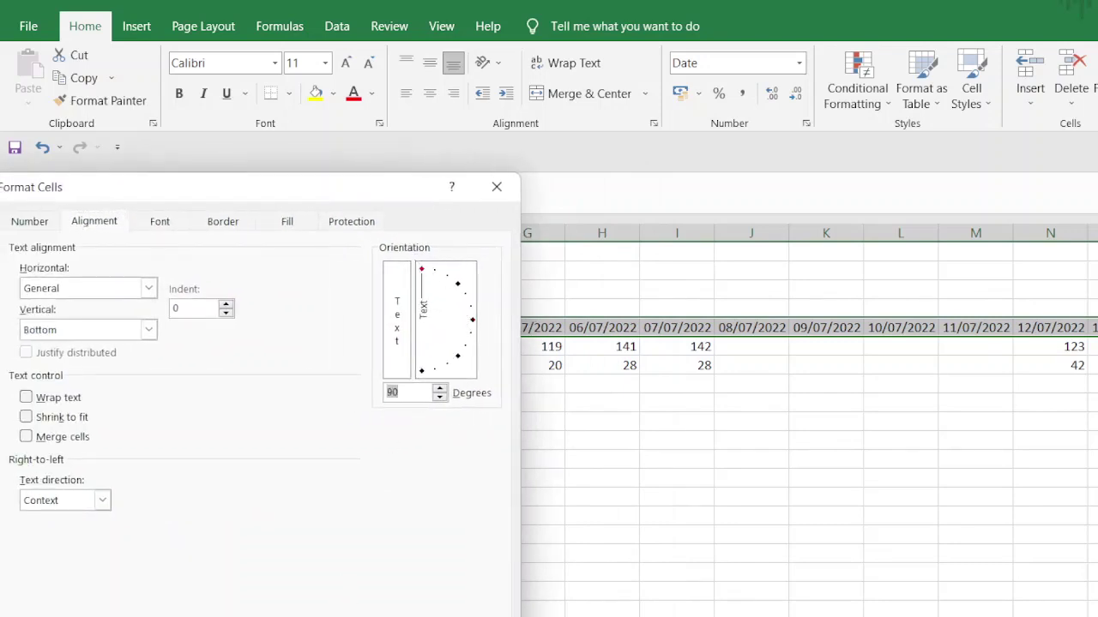
key("Return")
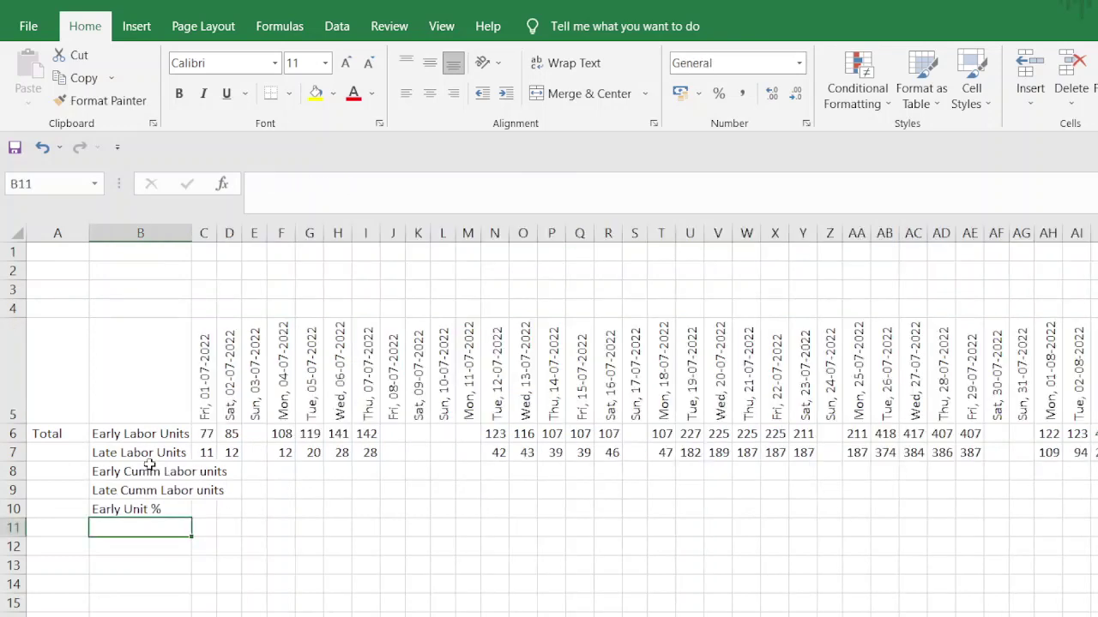
- Enter the label "Late Units %" in B11 and autofit the width of column B
type("E")
key("BackSpace")
type("L")
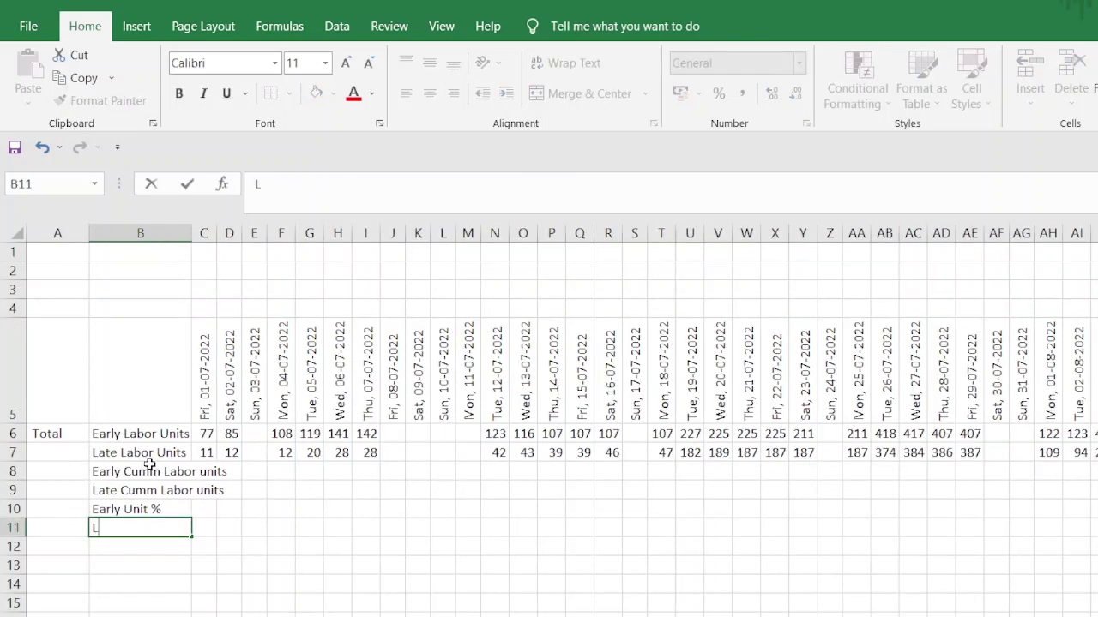
type("ate Units ")
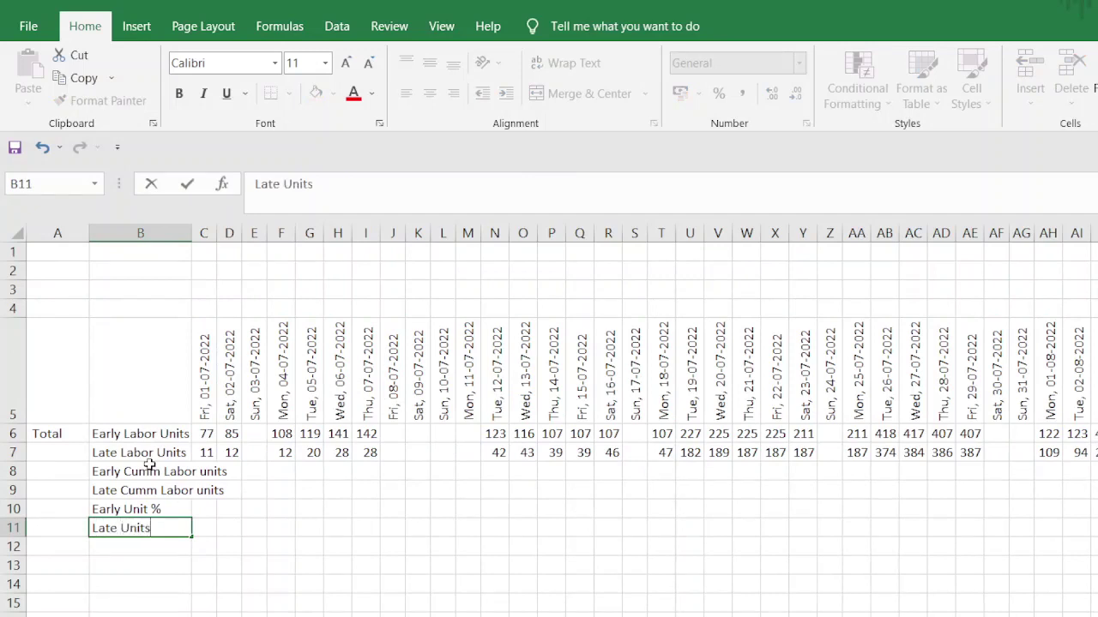
type("%")
key("ctrl+Return")
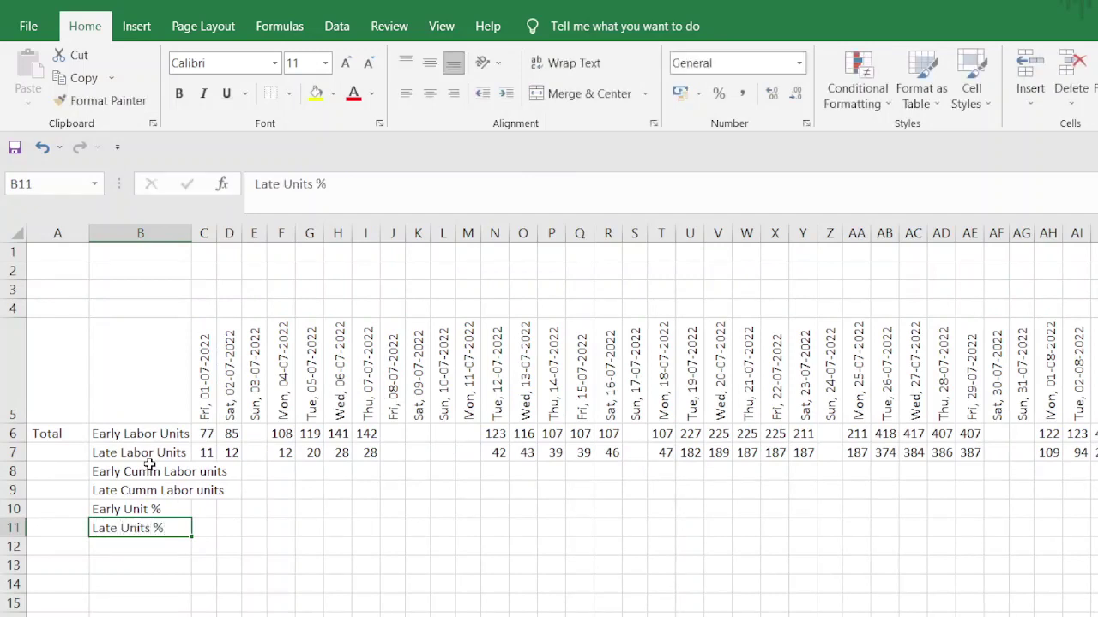
double_click(191, 233)
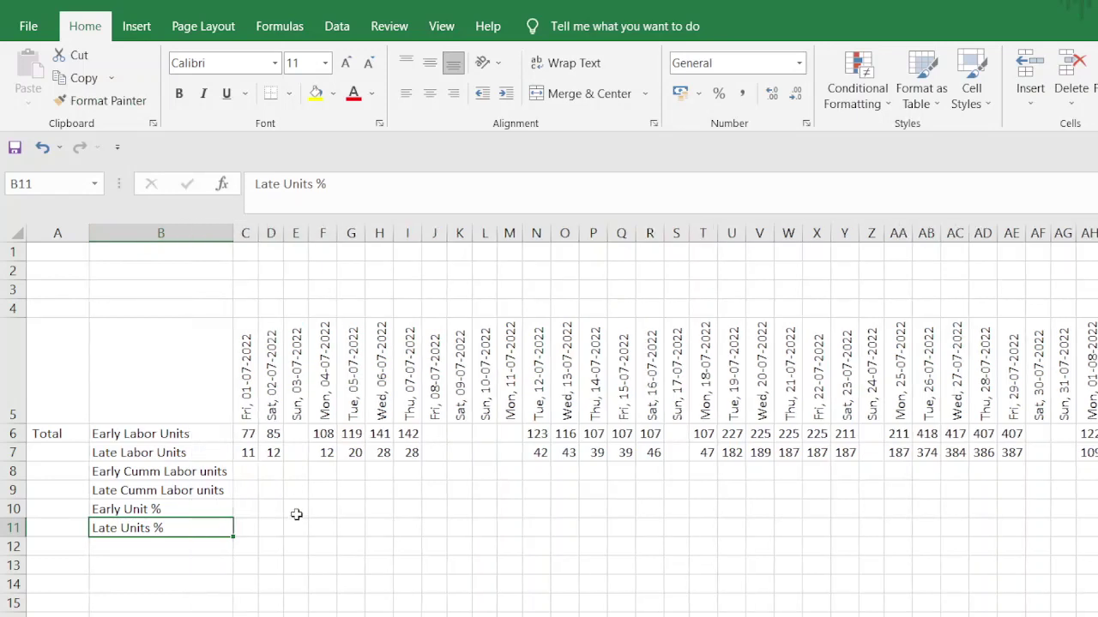
- Fill the first cumulative cells C8:C9 with the formula =C6 to start the early and late running totals
left_click(240, 469)
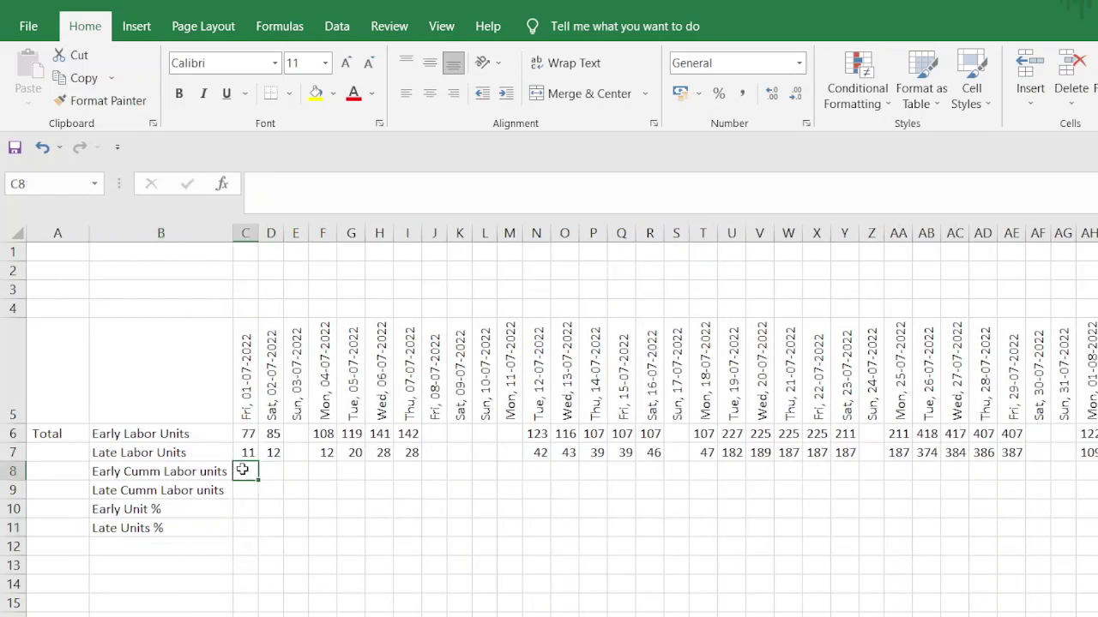
left_click_drag(242, 470, 242, 488)
type("=")
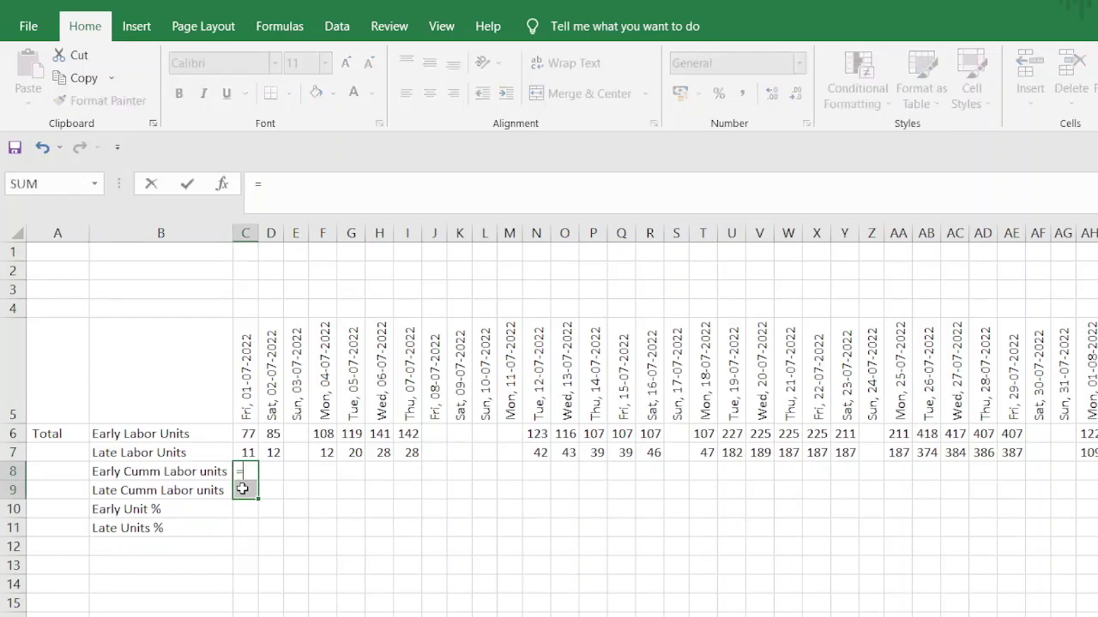
left_click(248, 434)
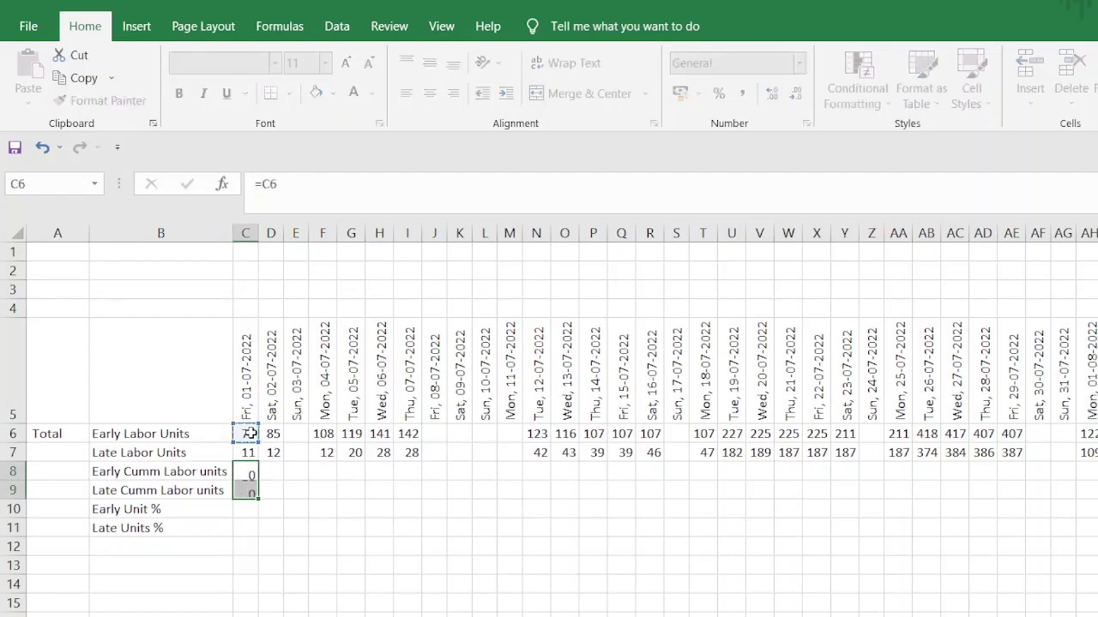
key("ctrl+Return")
- Fill GD8:GD11 under the last date with the placeholder value 1
key("ctrl+Right")
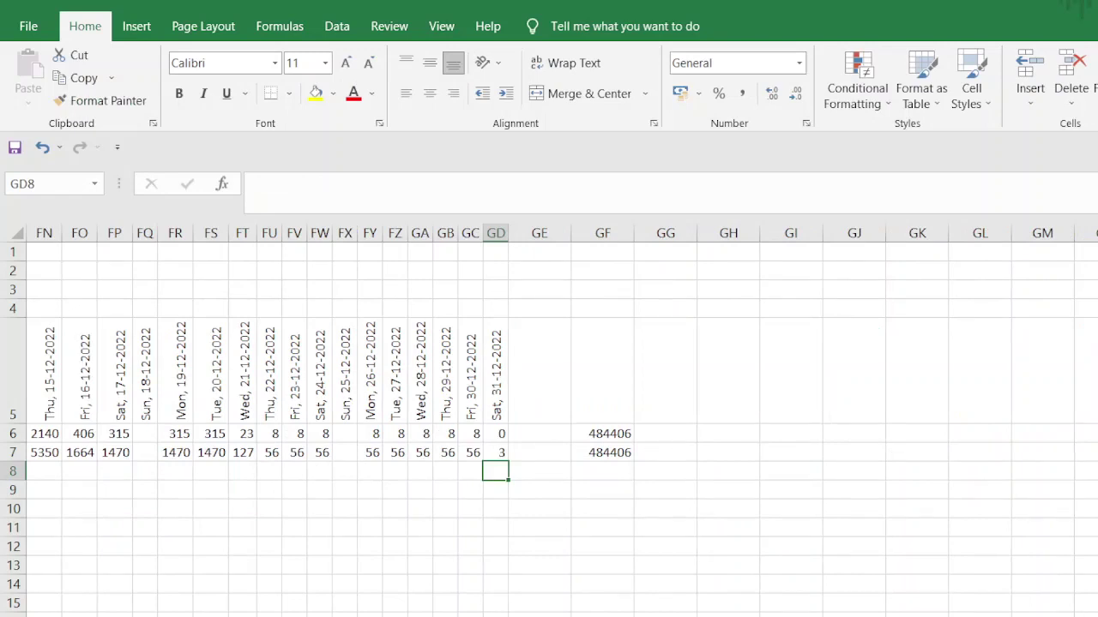
key("shift+Down")
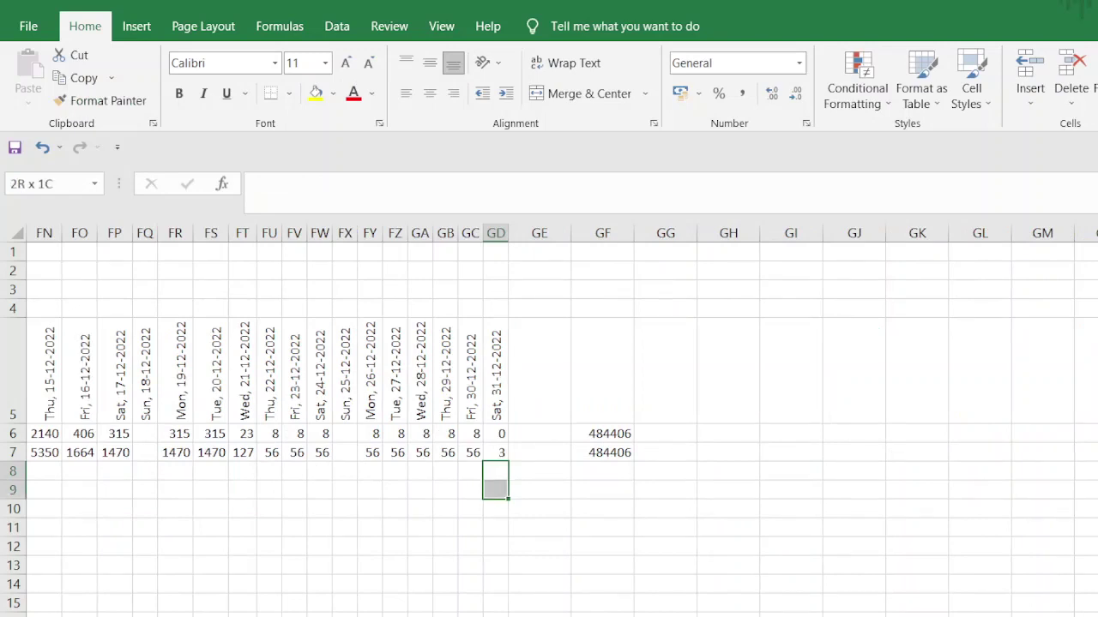
key("shift+Down")
key("shift+Down")
type("1")
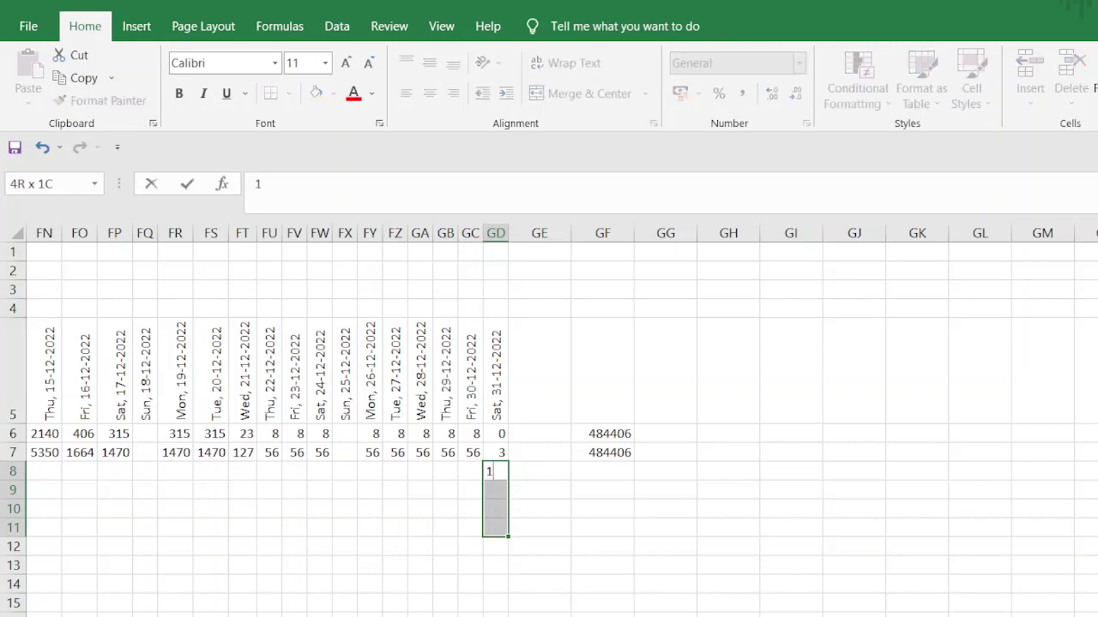
key("ctrl+Return")
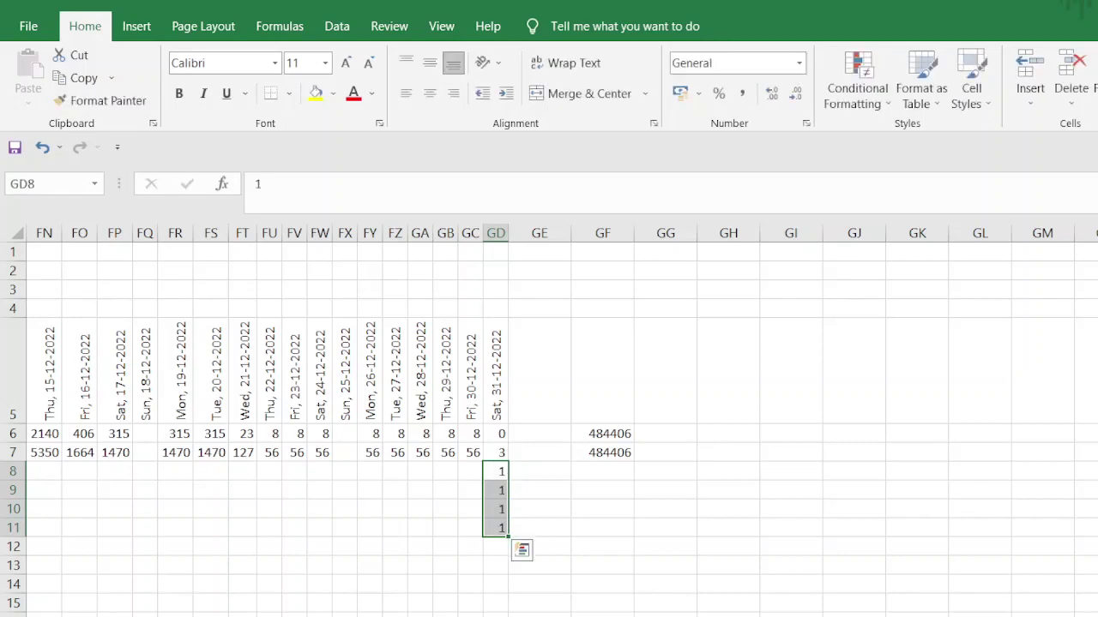
- Fill the early and late cumulative rows across D8:GD9 with the formula =C8+D6
left_click(470, 471)
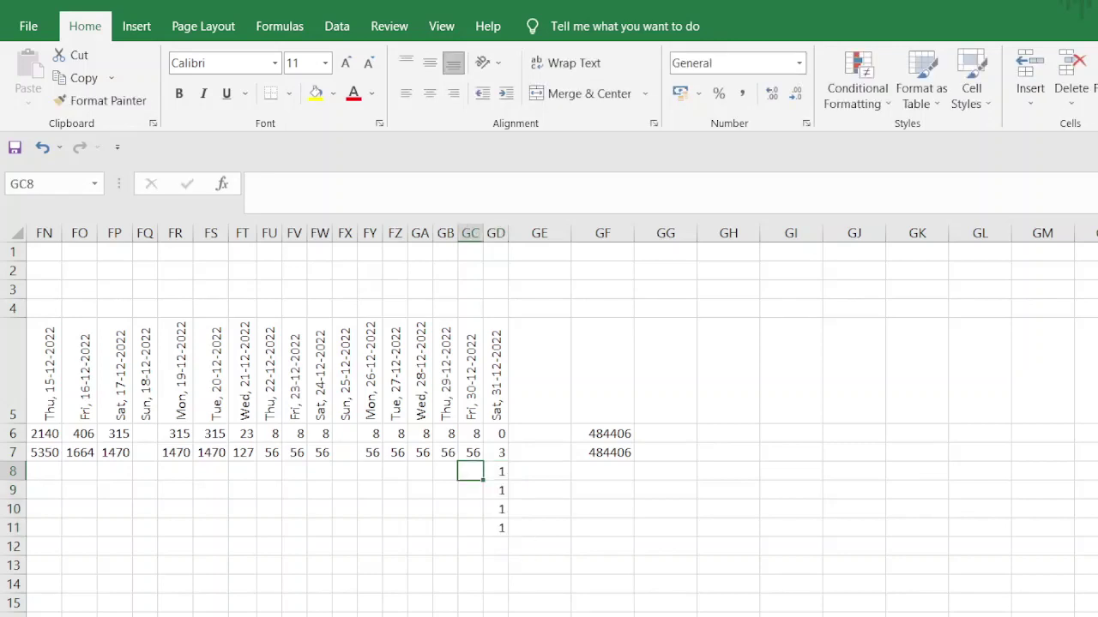
key("ctrl+Left")
key("ctrl+Left")
key("ctrl+Left")
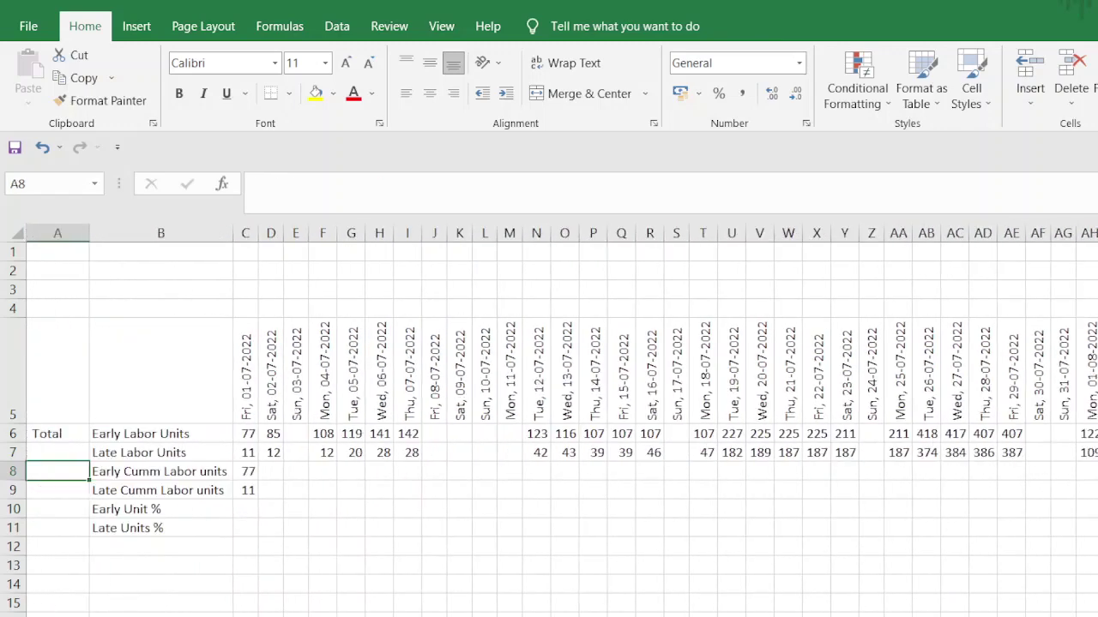
key("Right")
key("Right")
key("Right")
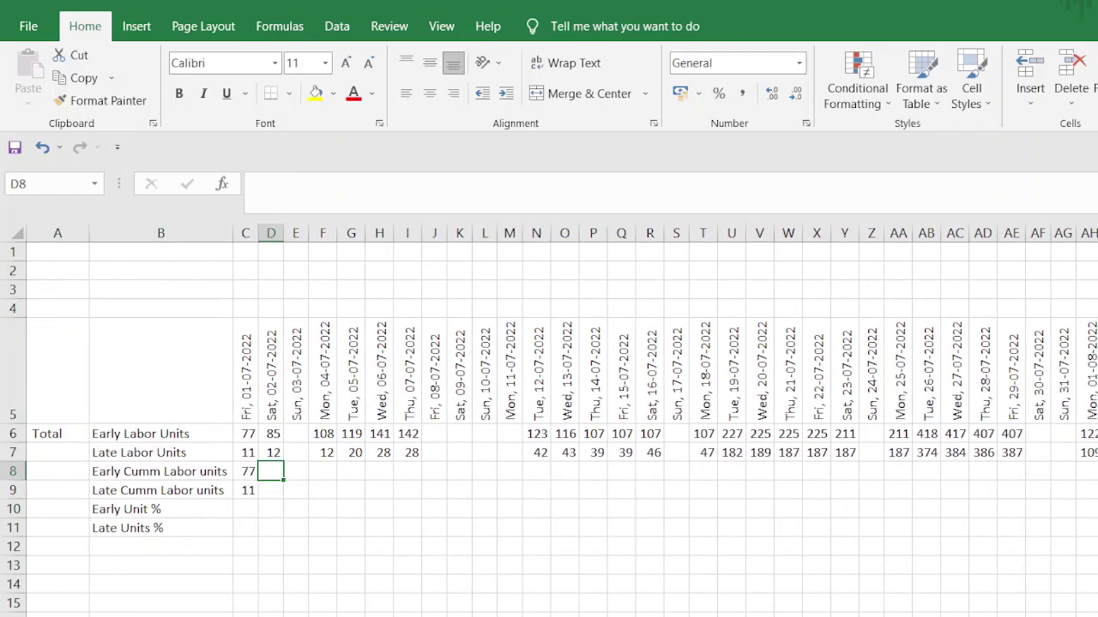
key("shift+Down")
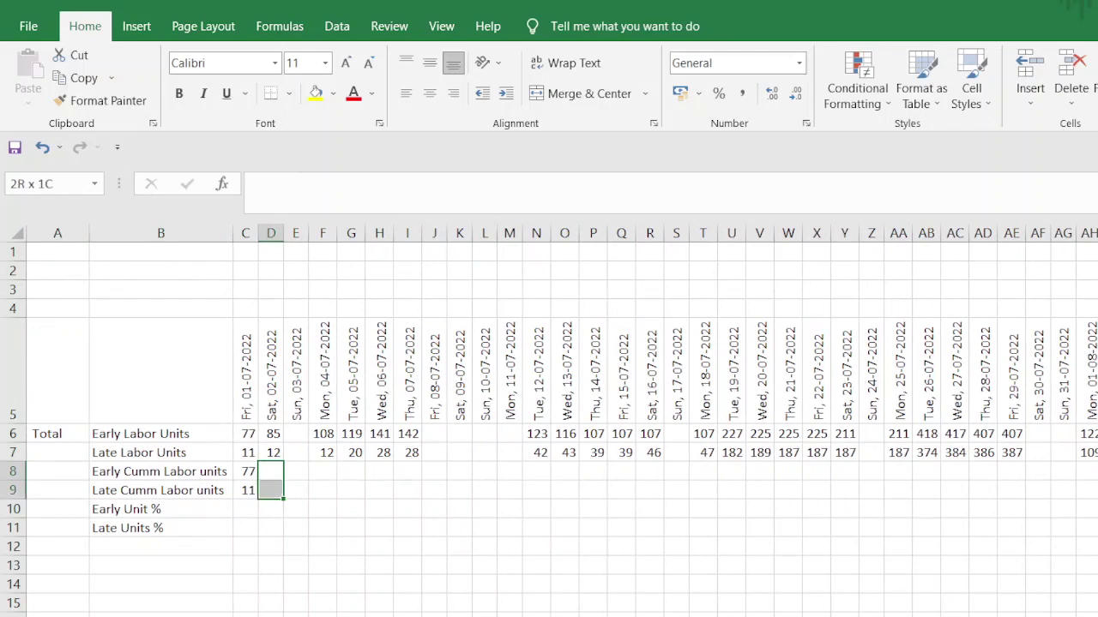
key("ctrl+shift+Right")
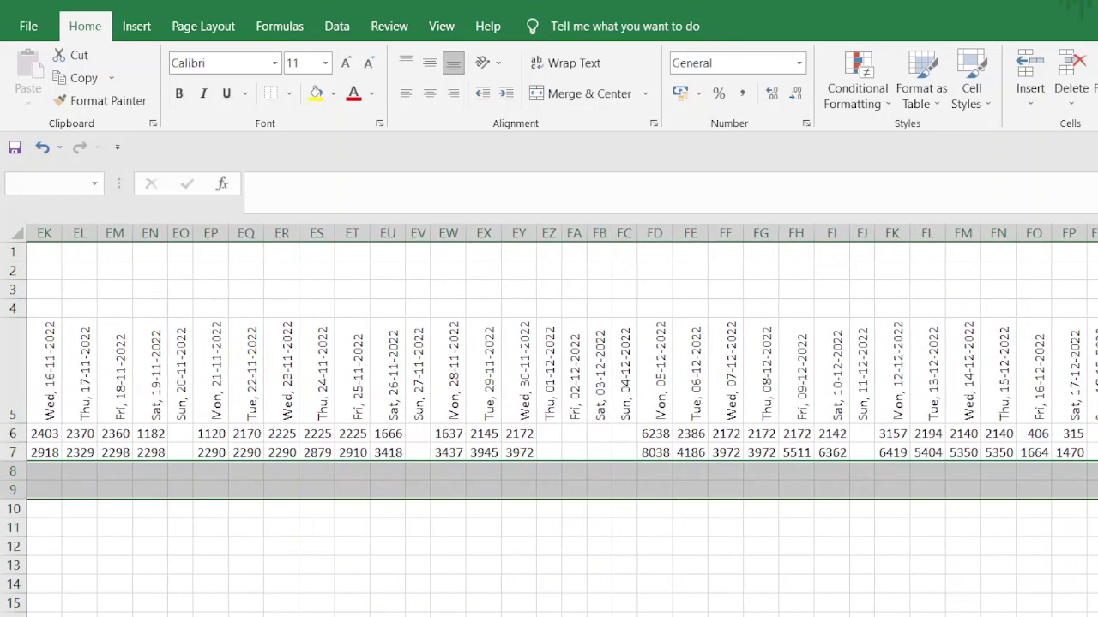
scroll(562, 421, "right", 10)
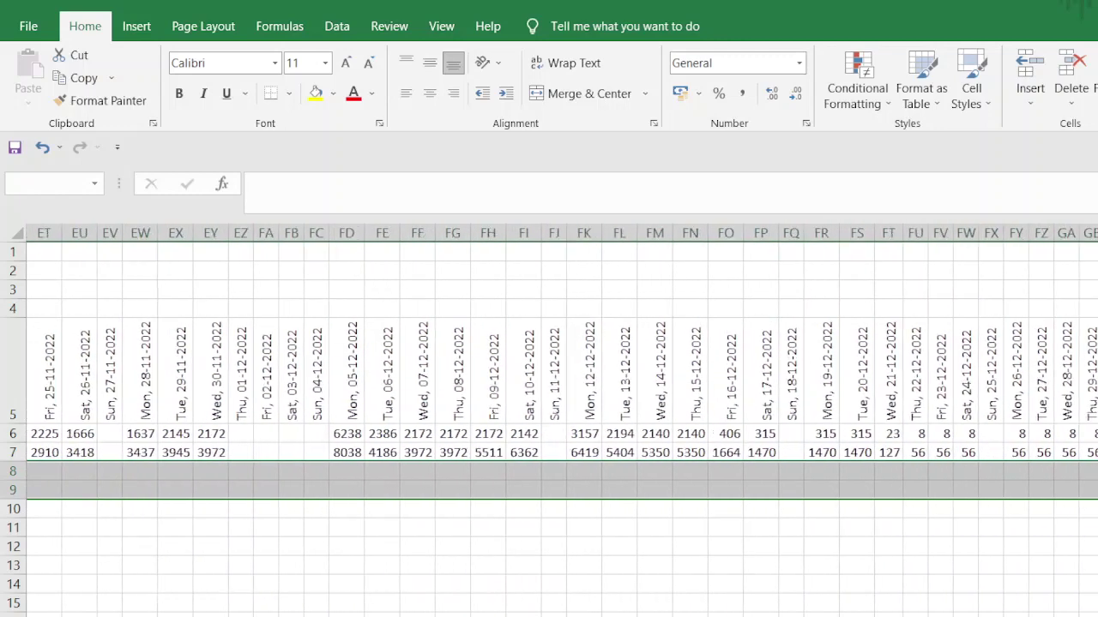
scroll(686, 556, "right", 3)
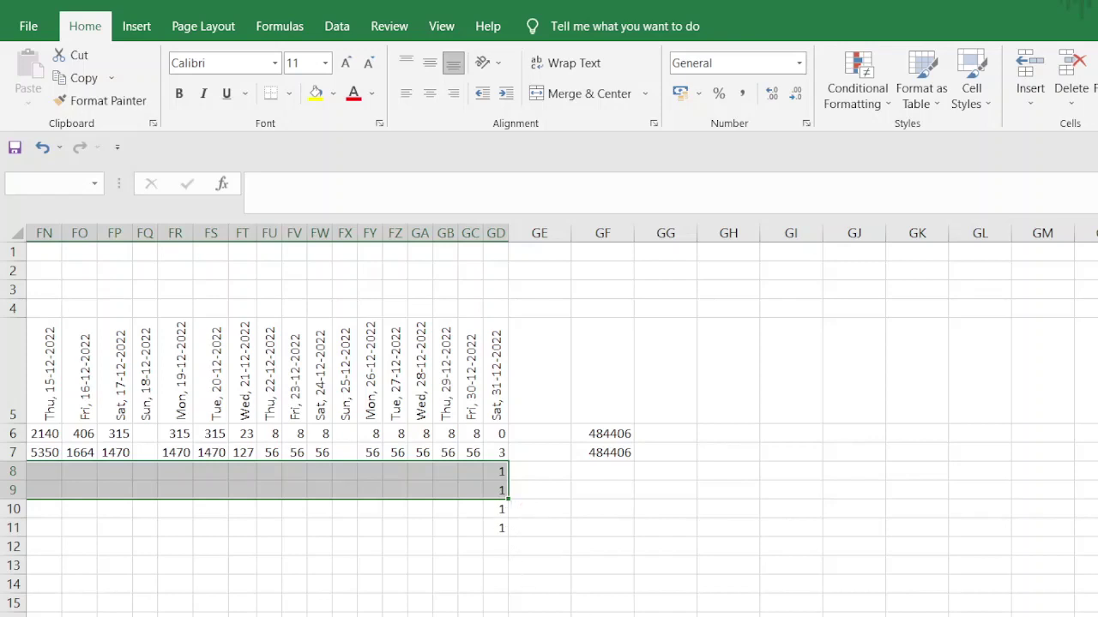
scroll(563, 420, "left", 1)
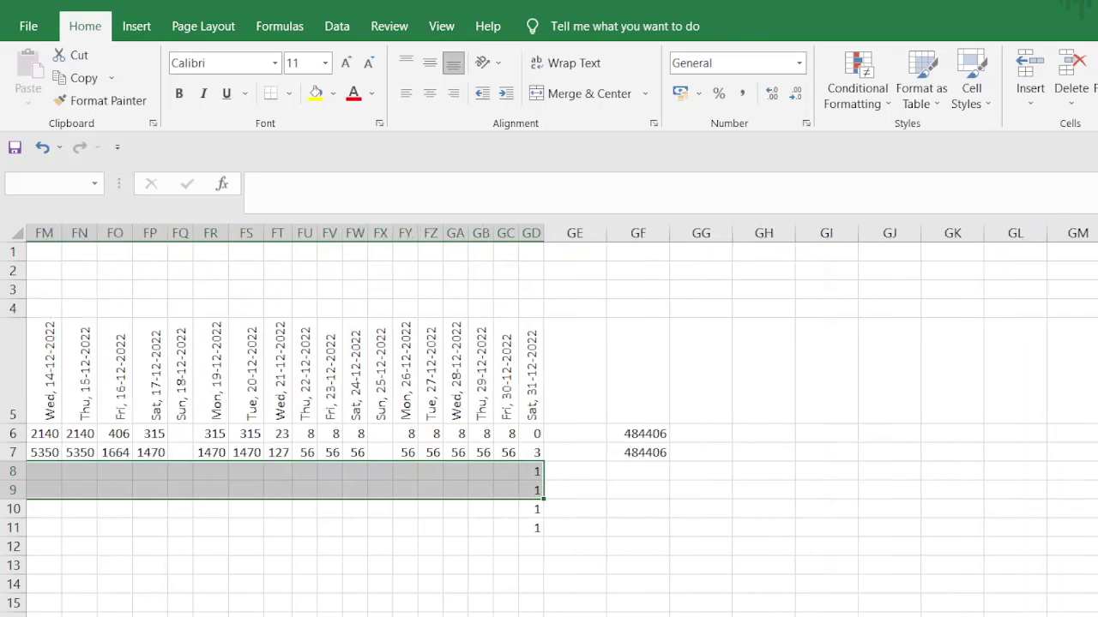
key("ctrl+BackSpace")
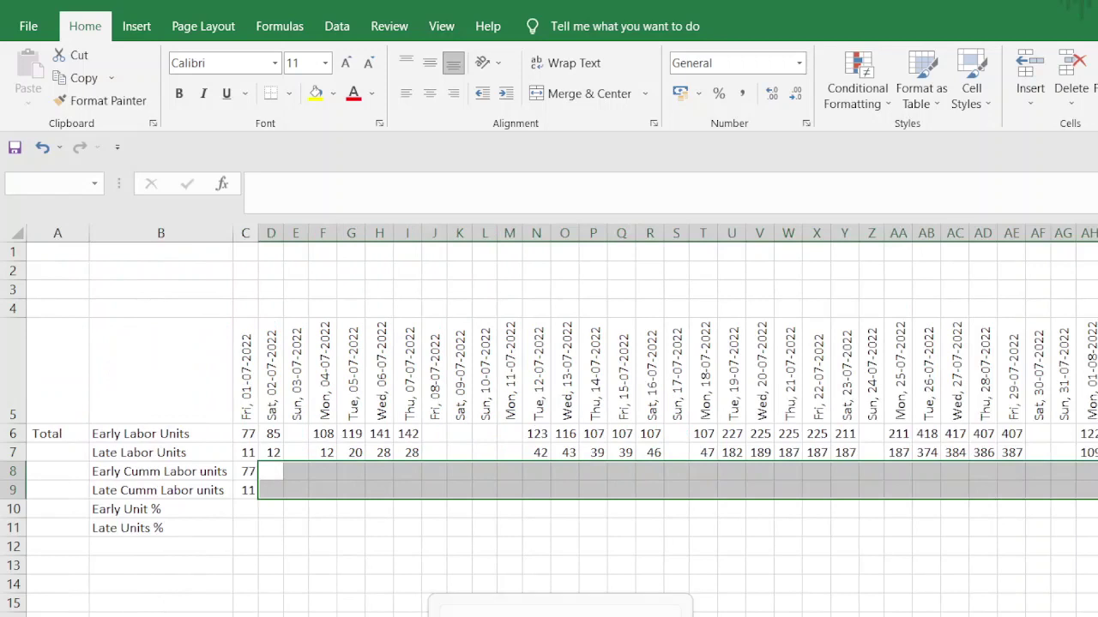
type("=")
key("Left")
type("+")
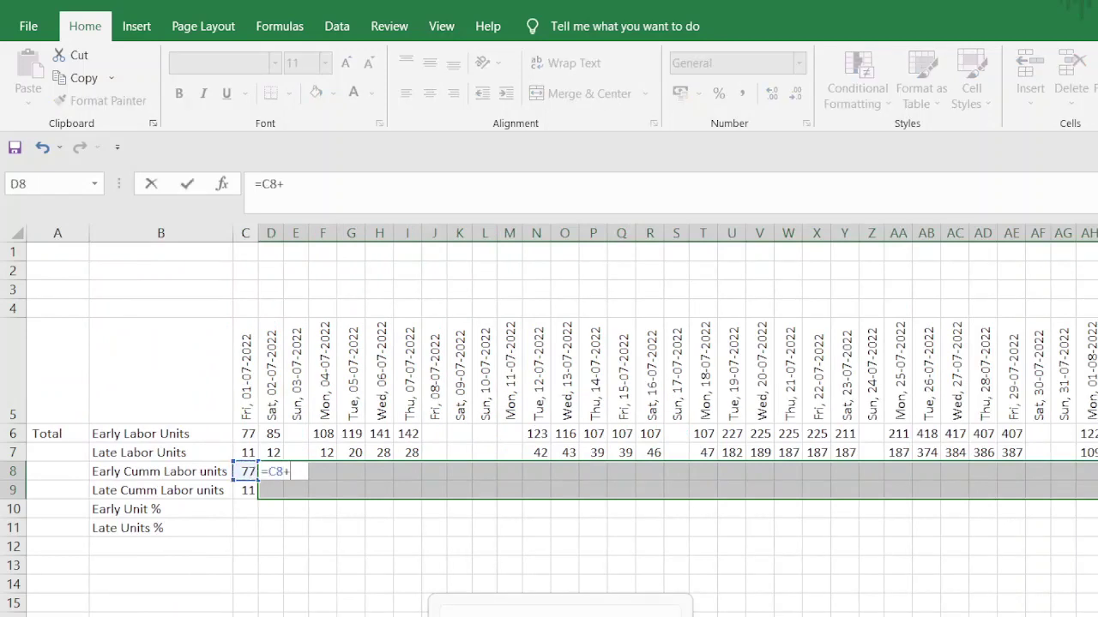
key("Up")
key("Up")
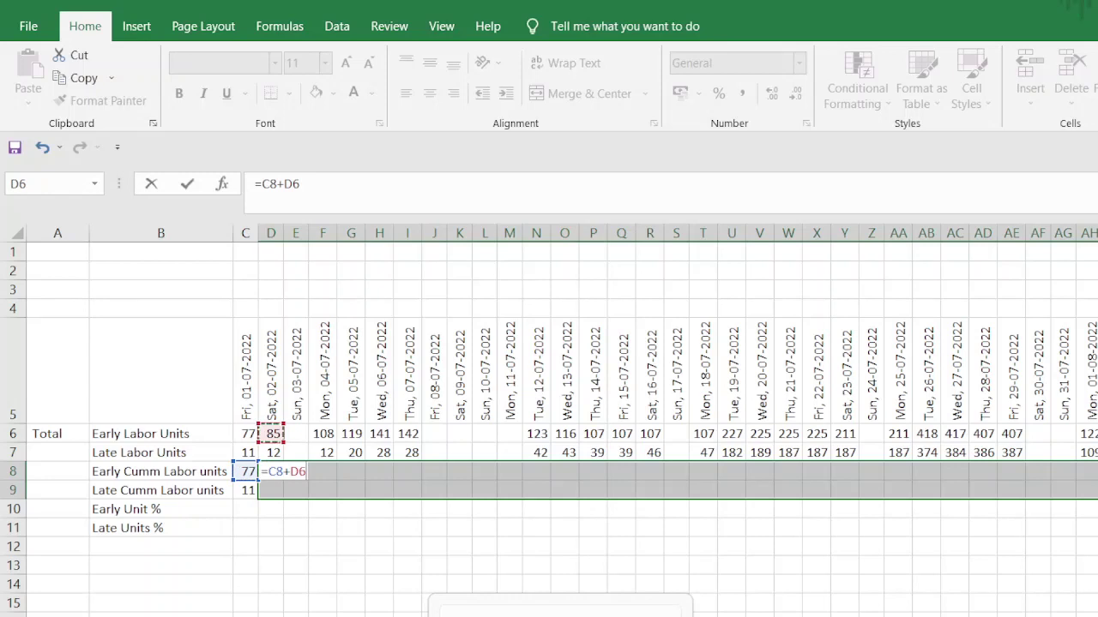
key("ctrl+Return")
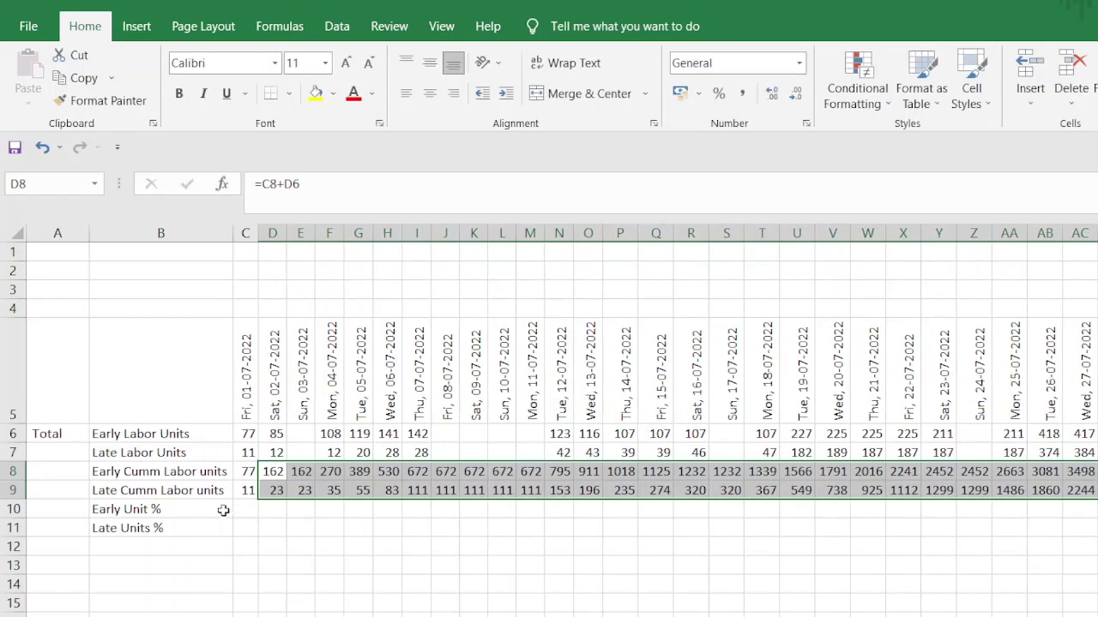
- Examine the cumulative labor units in the final date columns and back along row 8, comparing them with the totals in GF
left_click(273, 474)
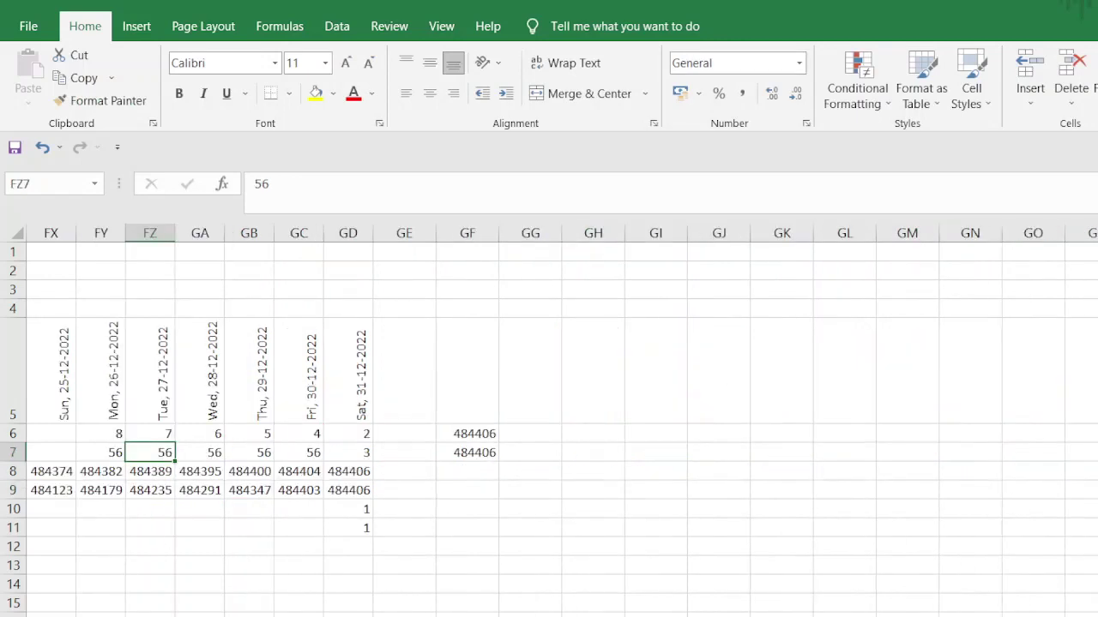
left_click(361, 400)
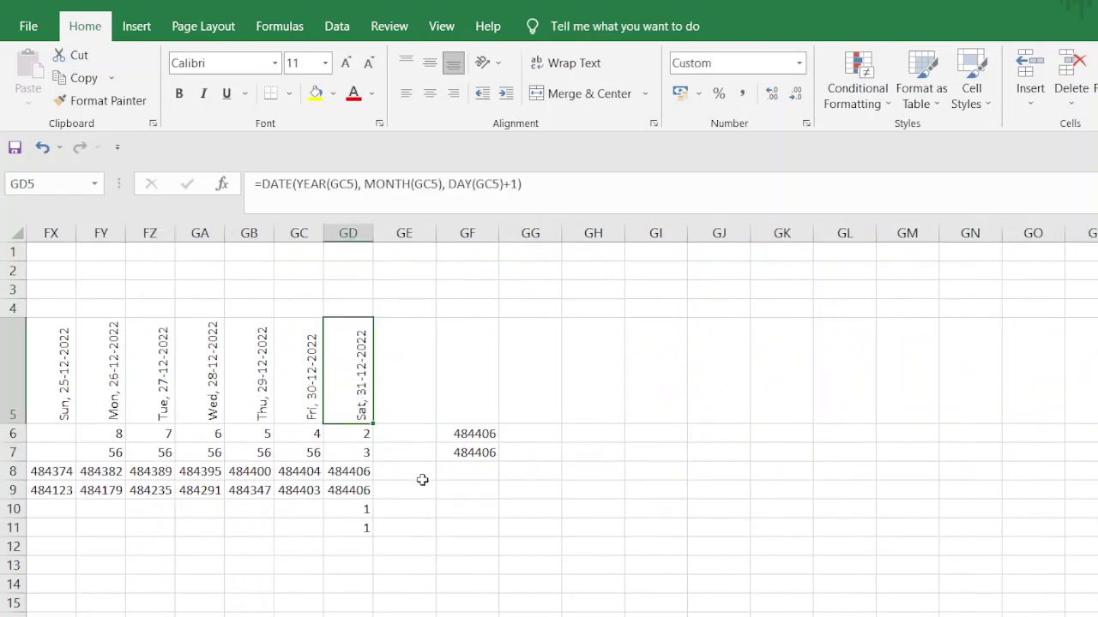
left_click(366, 472)
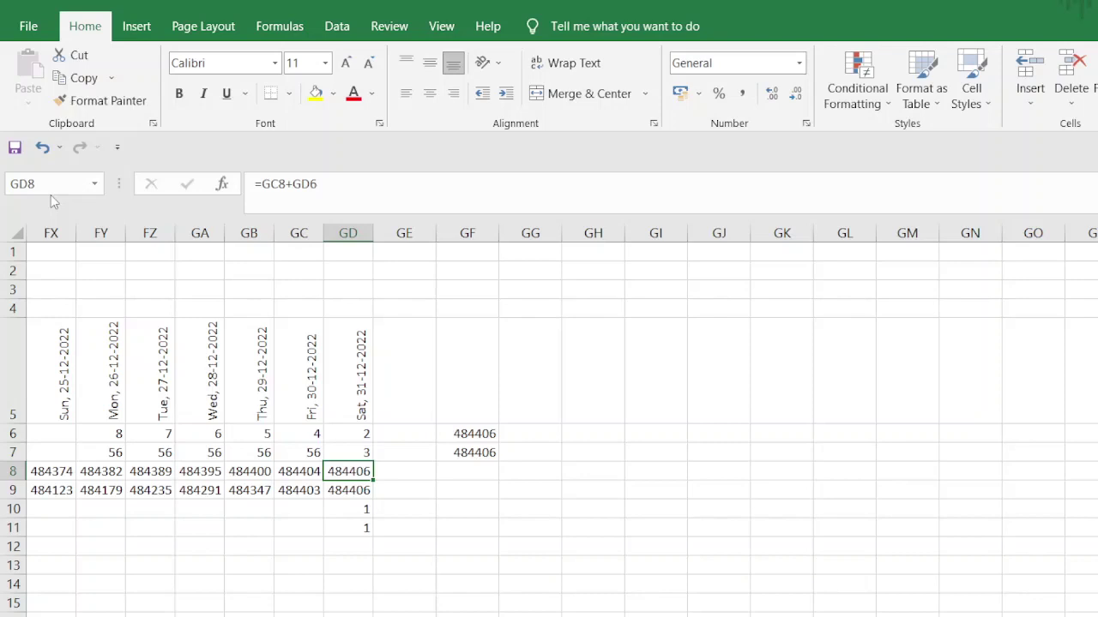
key("shift+Left")
key("shift+Left")
key("shift+Left")
key("shift+Left")
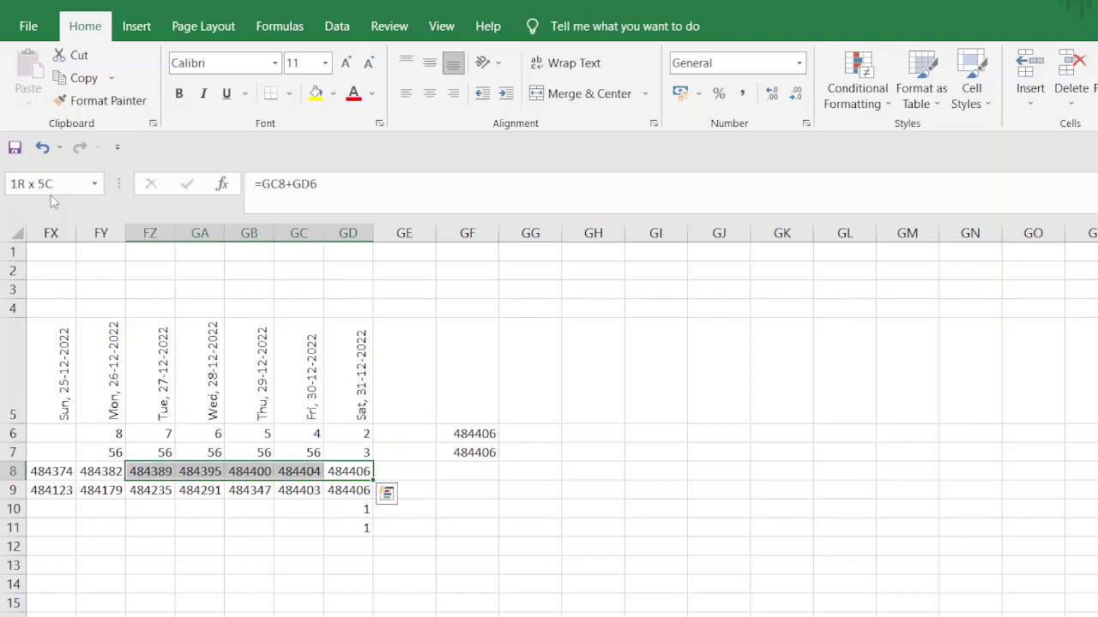
key("ctrl+q")
key("Left")
key("Escape")
key("Left")
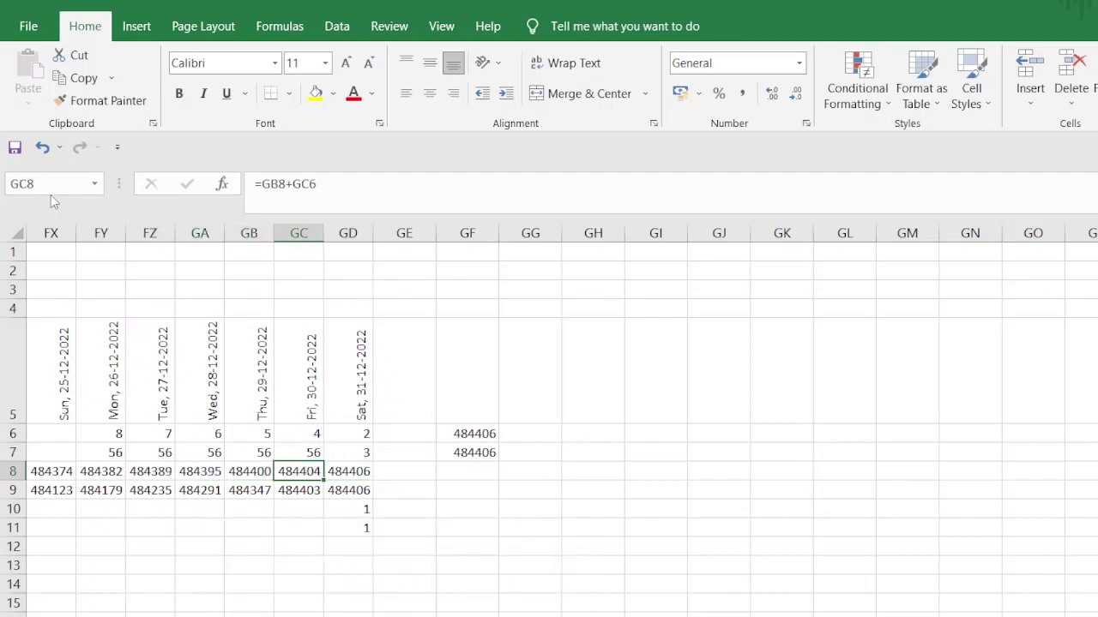
key("ctrl+shift+Left")
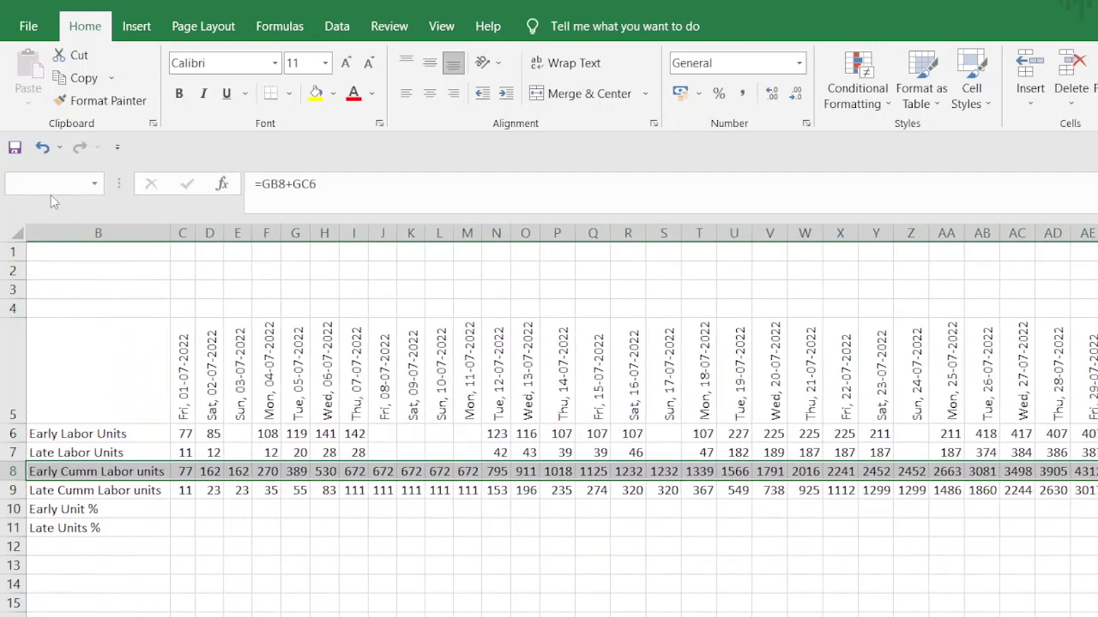
- Enter the formula =C8/$GD$8 for the early and late percentage rows, with C10:GD11 selected as the range
left_click(179, 507)
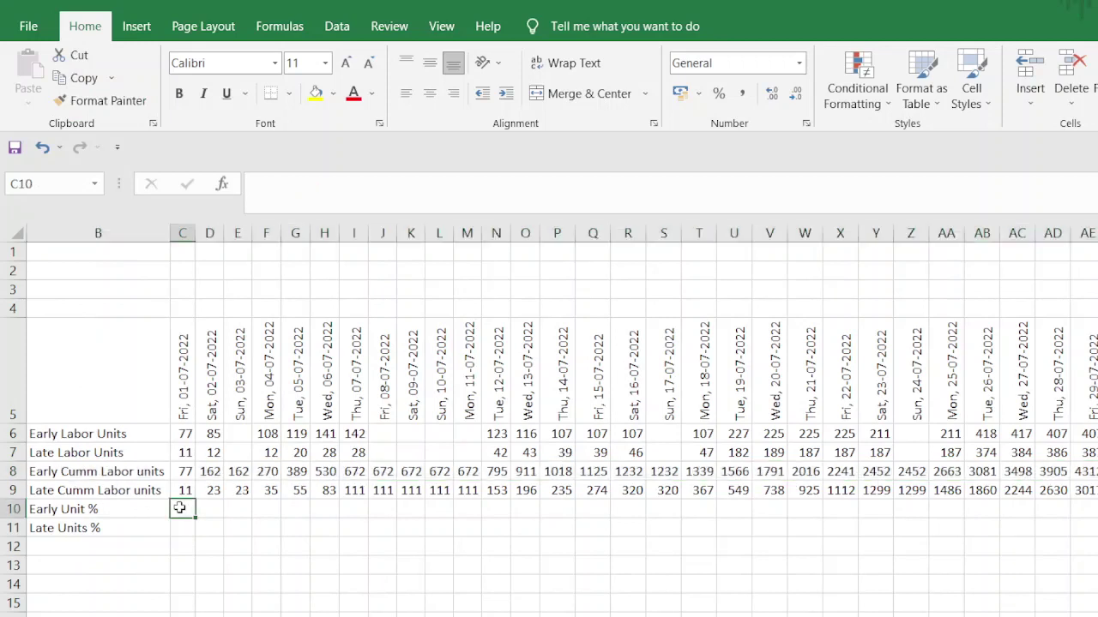
key("shift+Down")
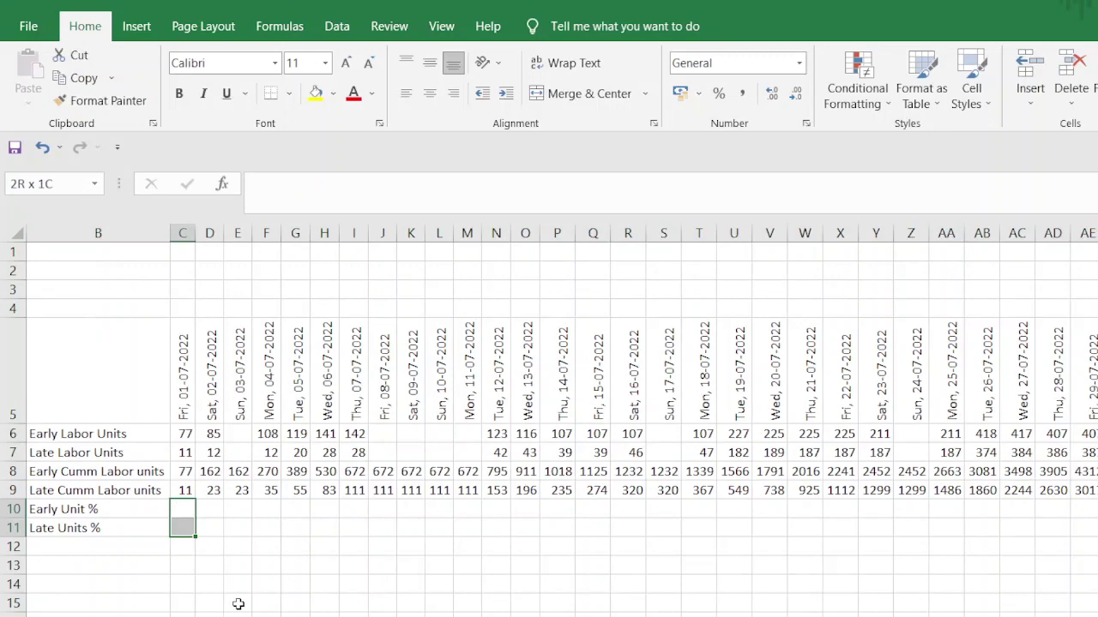
key("ctrl+shift+Right")
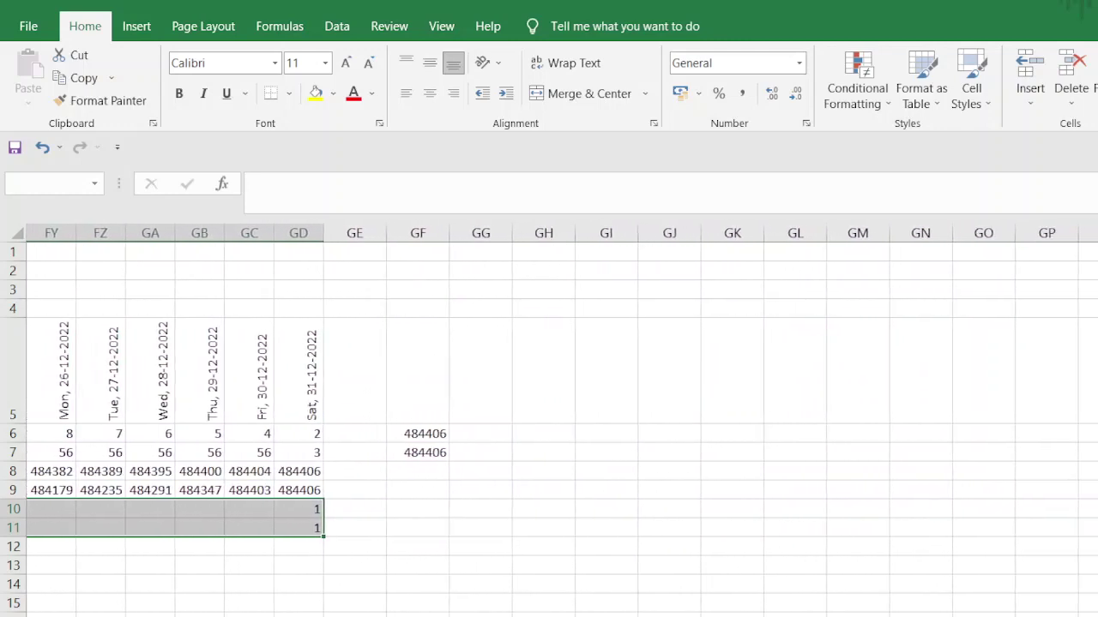
scroll(549, 429, "left", 3)
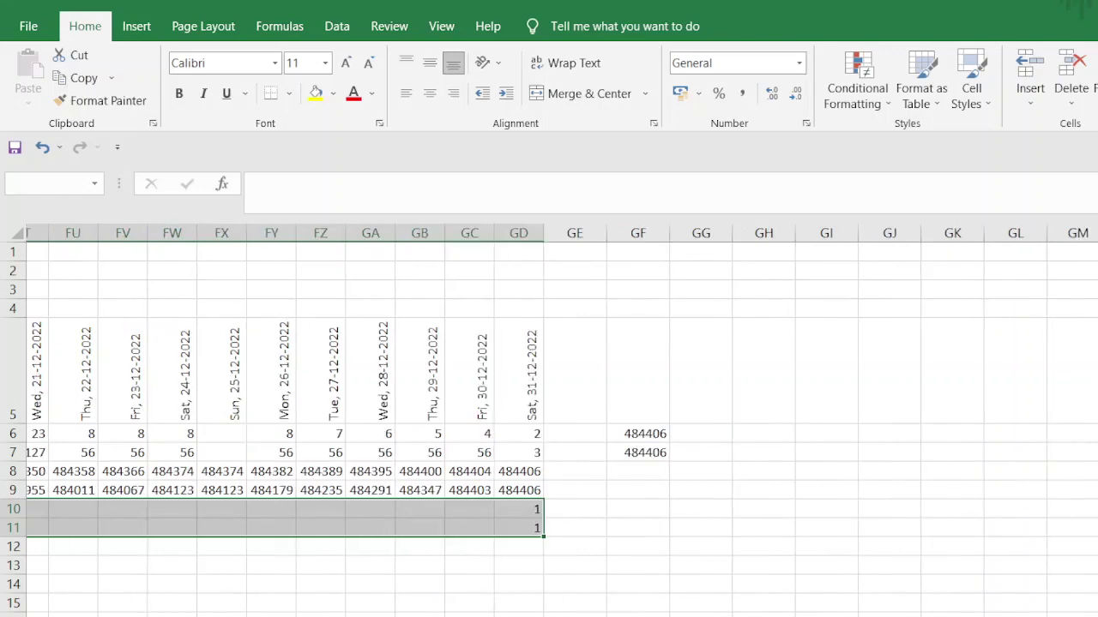
scroll(549, 429, "left", 2)
key("ctrl+BackSpace")
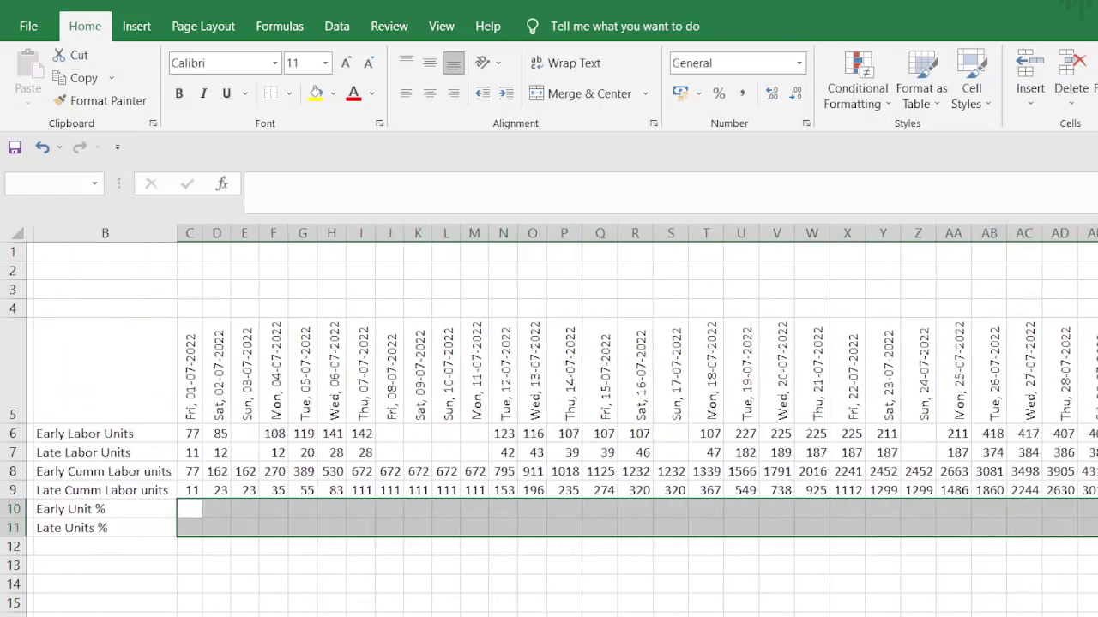
scroll(207, 567, "left", 1)
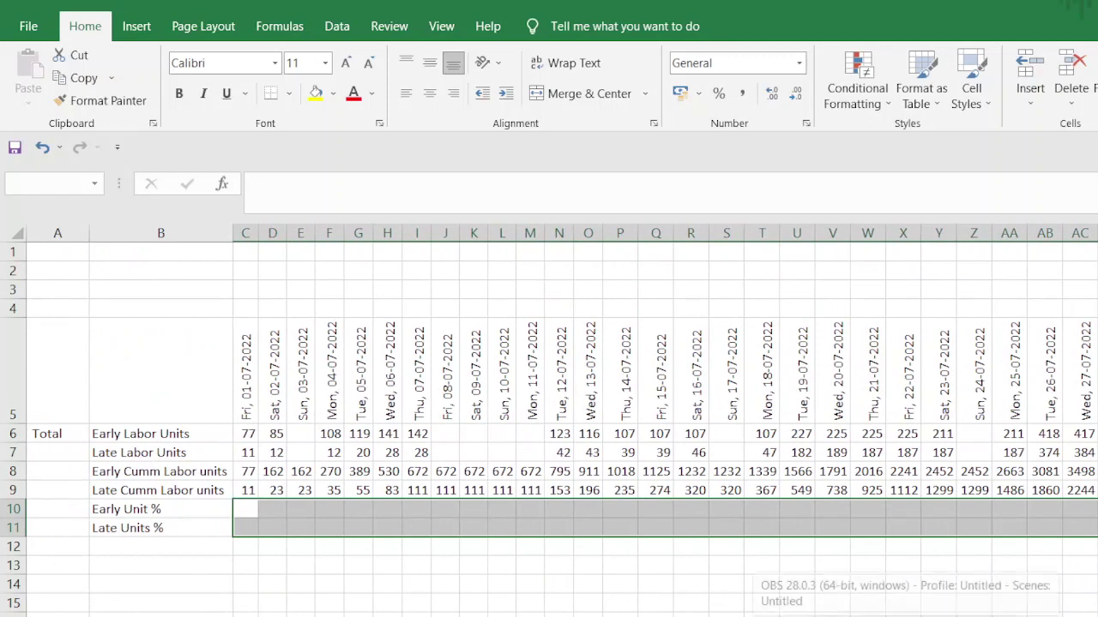
type("=")
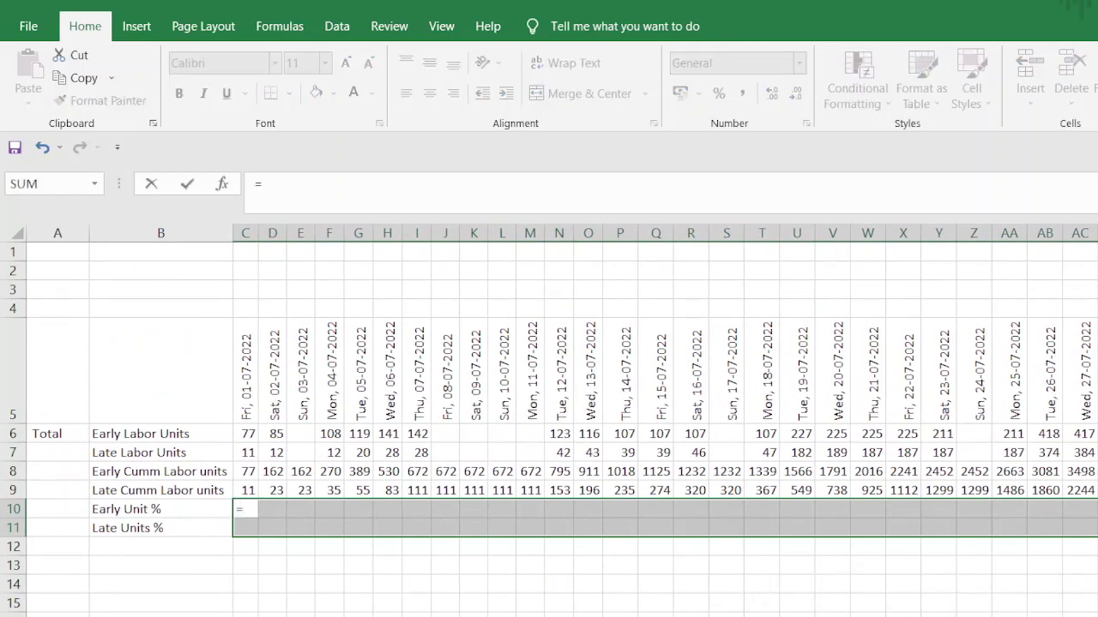
left_click(253, 472)
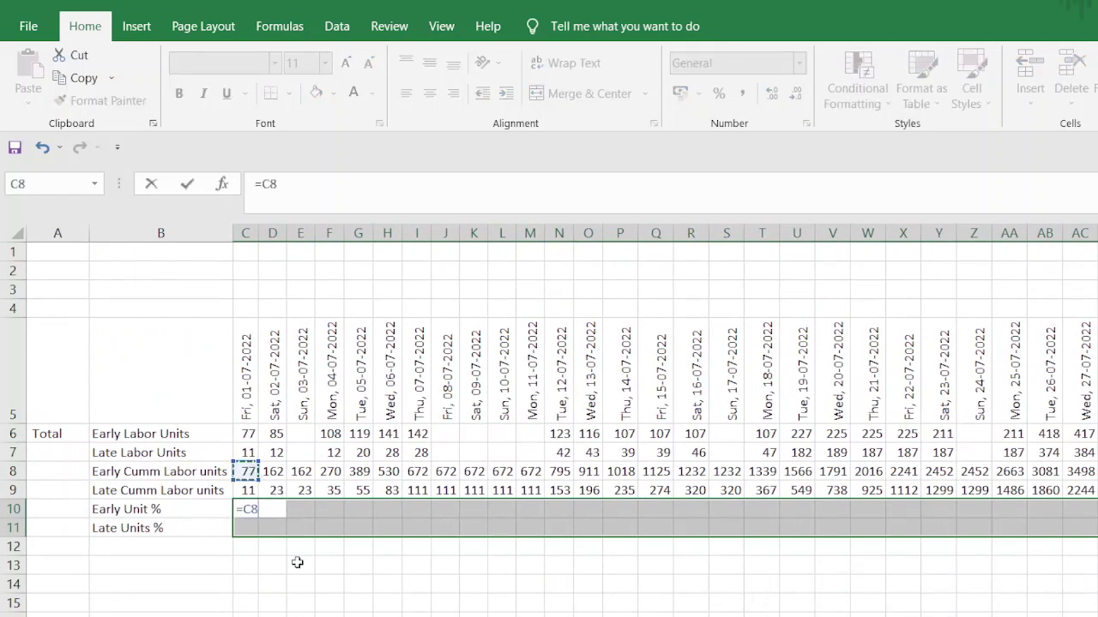
type("/gd8")
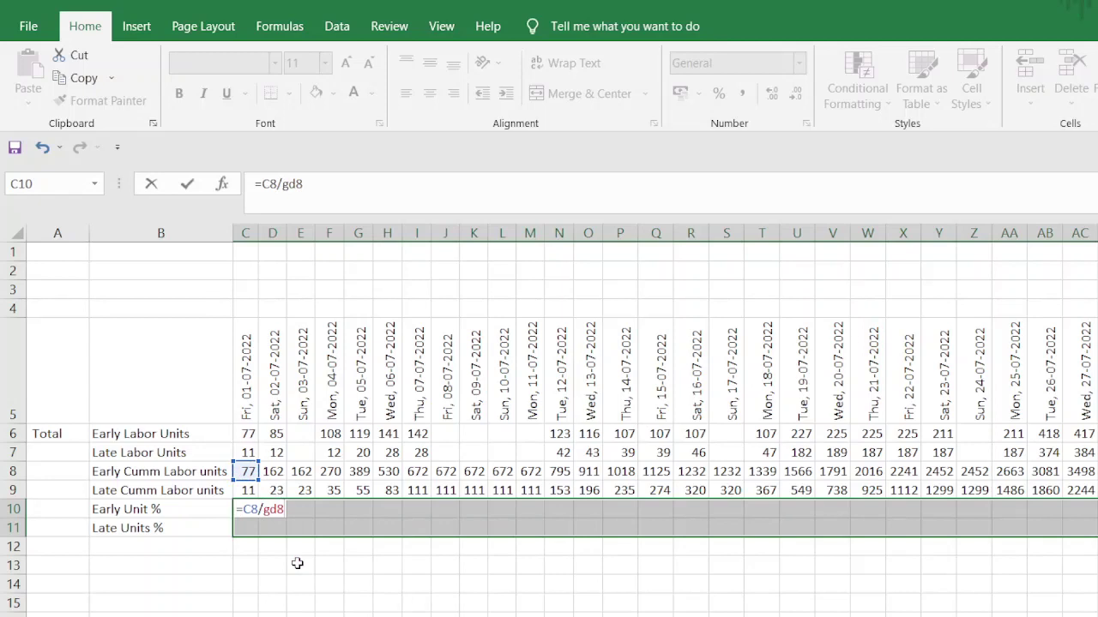
key("F4")
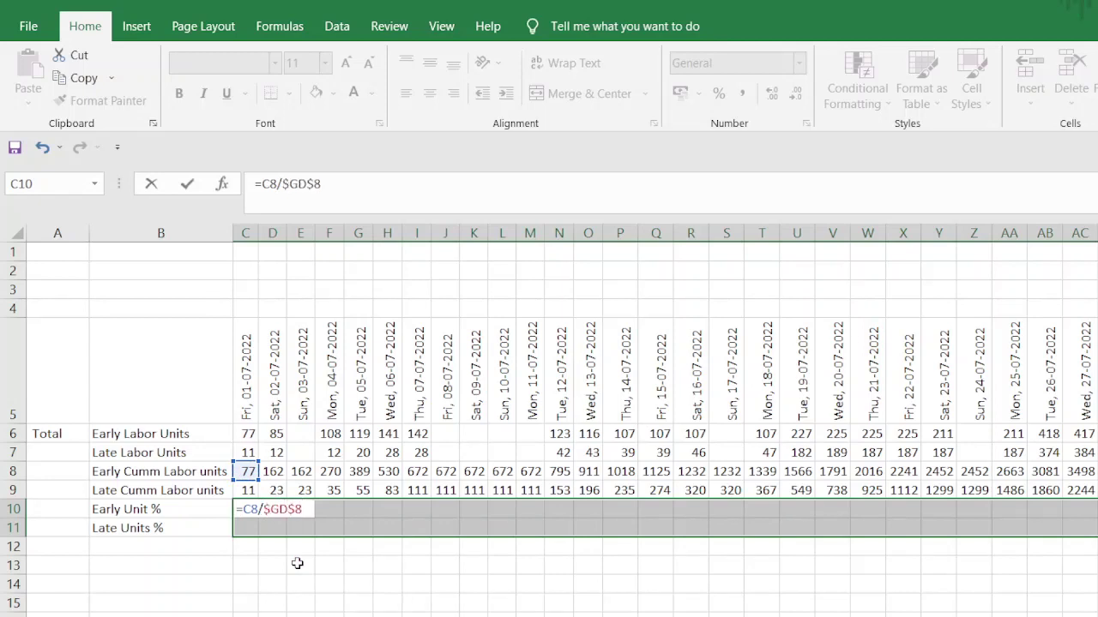
- Wrap the division in ROUND with 5 digits and fill C10:GD11 with =ROUND(C8/$GD$8,5)
left_click(261, 184)
type("ro")
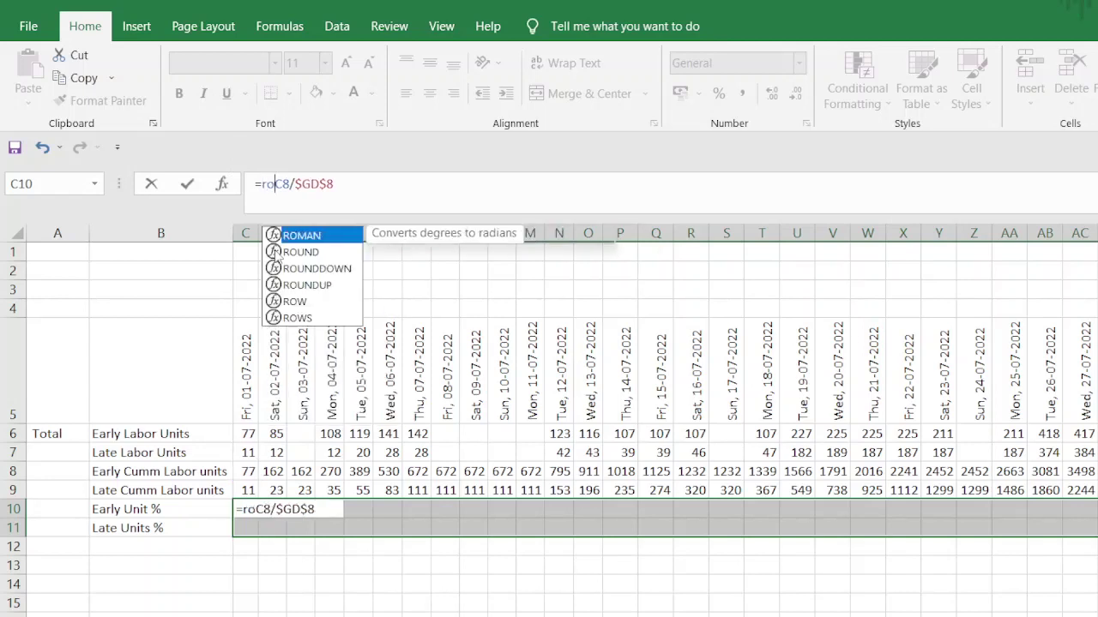
type("un")
key("Tab")
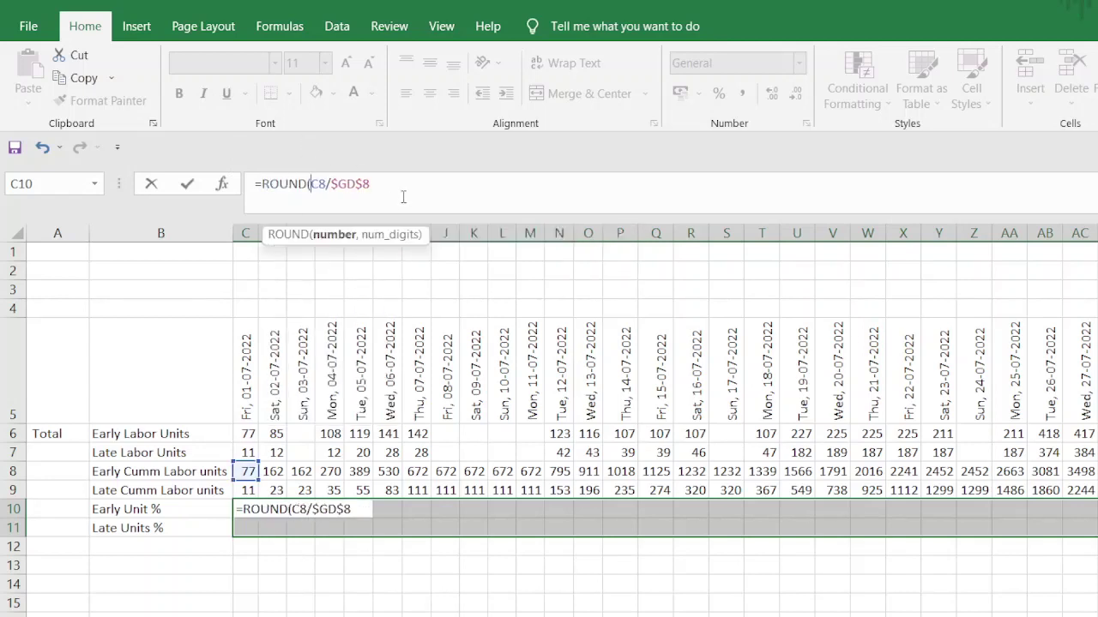
type(",")
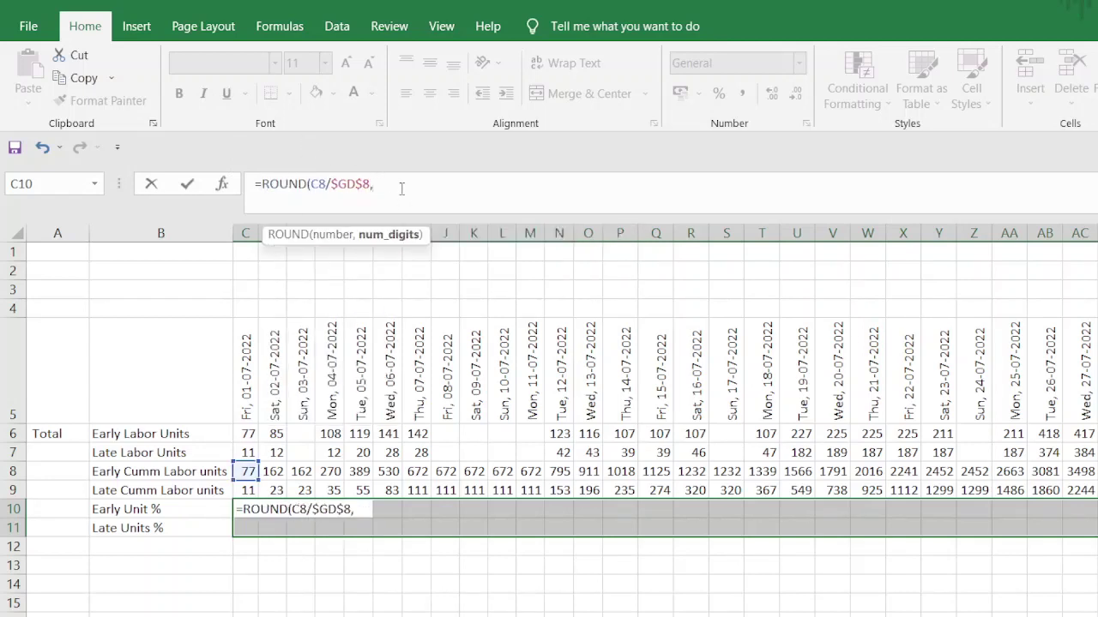
type("5)")
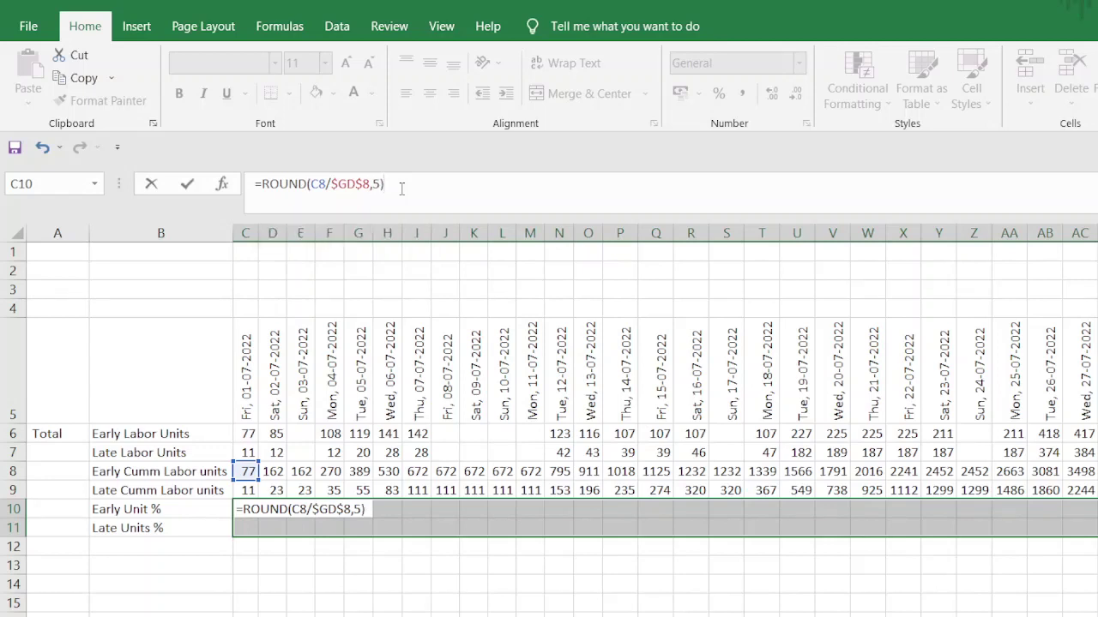
key("ctrl+Return")
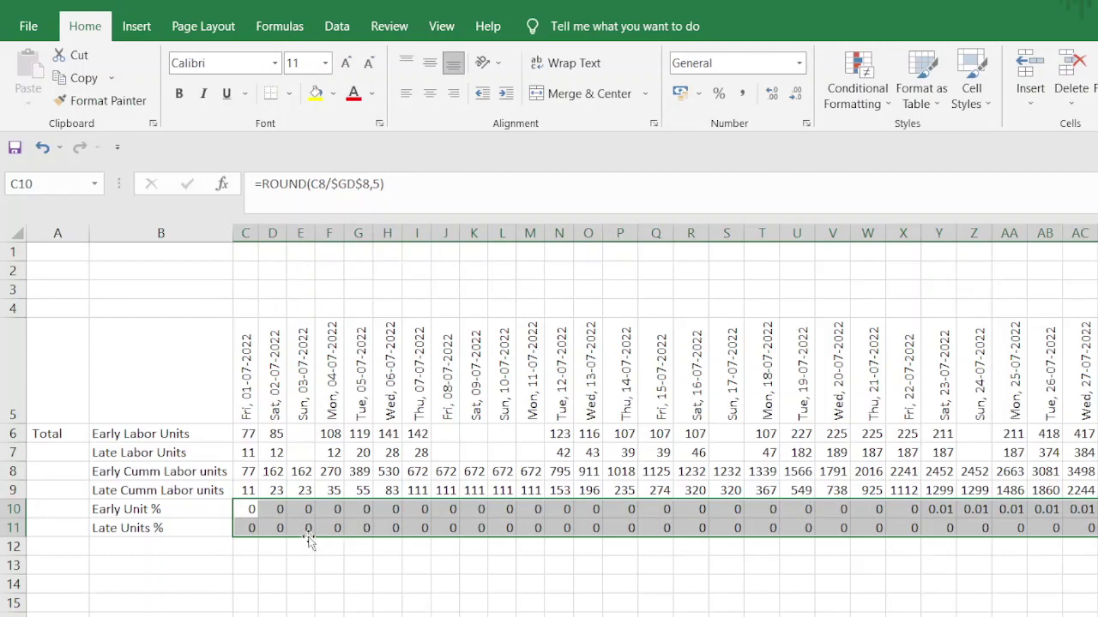
- Format the early and late percentage rows C10:GD11 as percentages with two decimal places
left_click(305, 526)
left_click(305, 509)
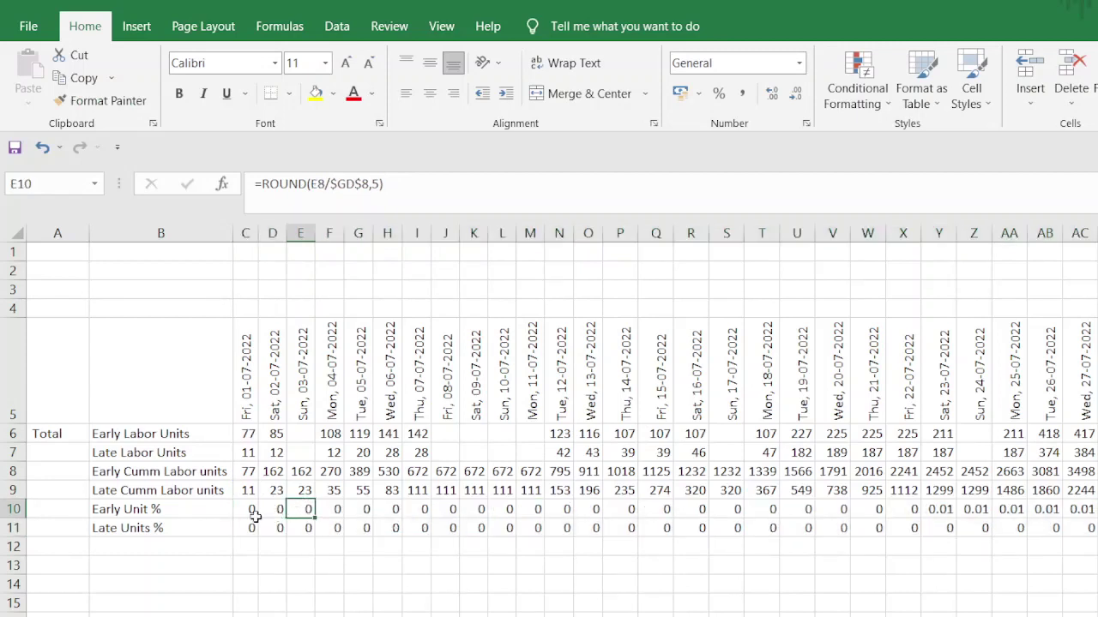
left_click(253, 511)
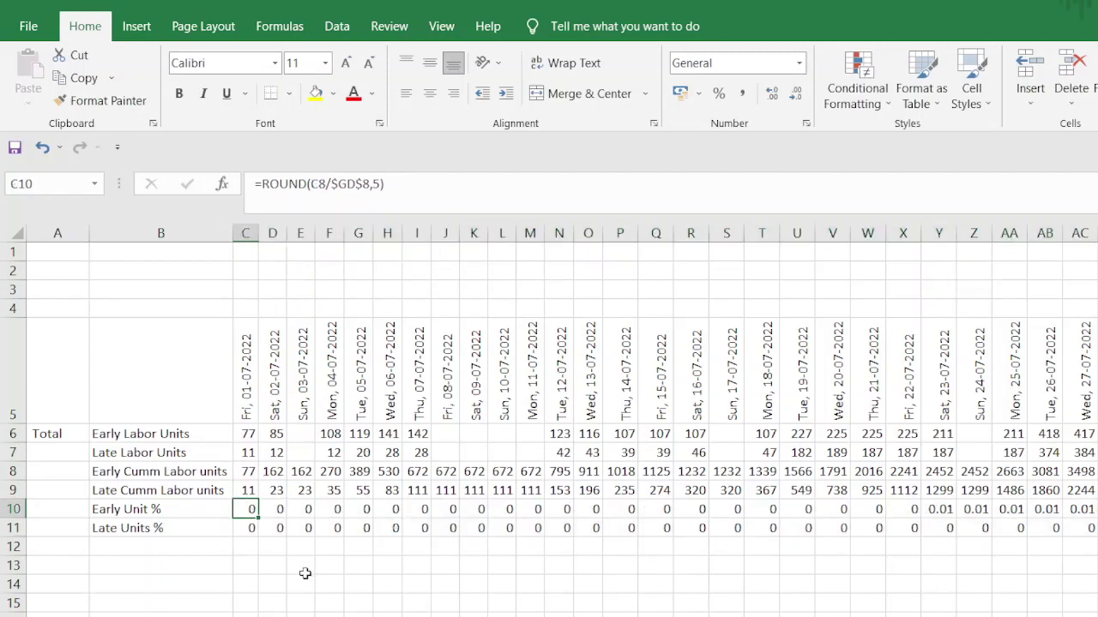
key("ctrl+shift+Right")
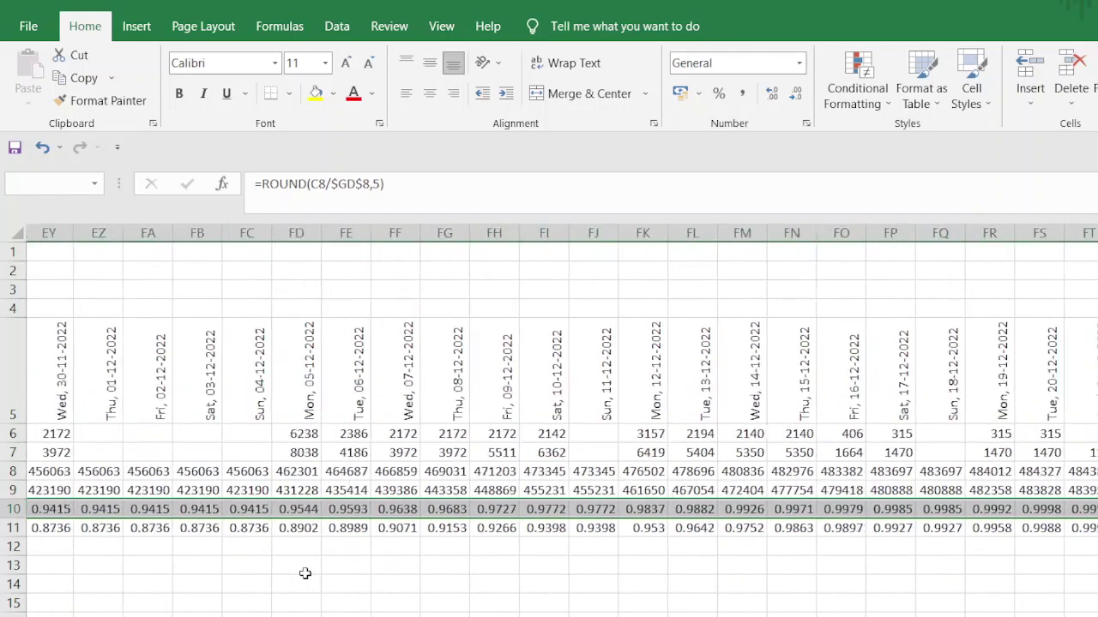
key("shift+Down")
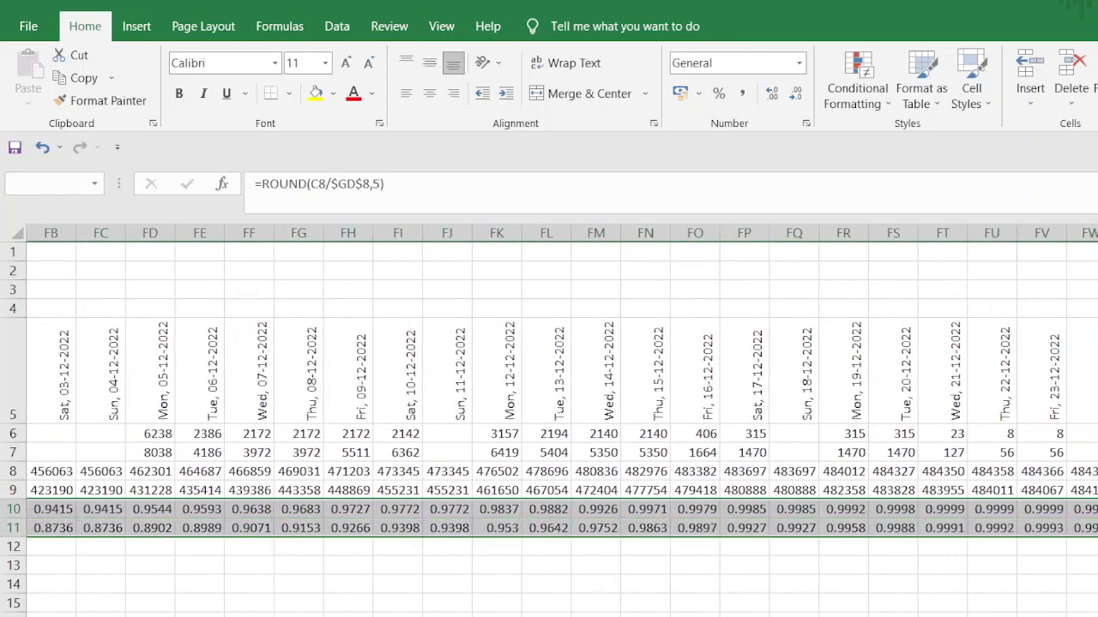
scroll(562, 420, "right", 6)
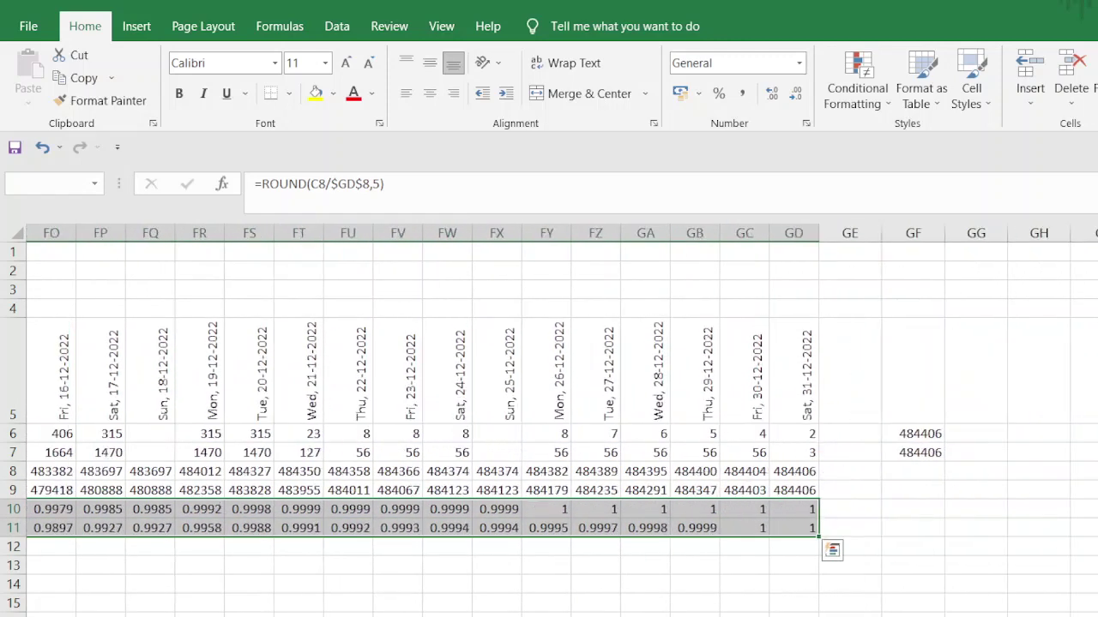
scroll(822, 507, "left", 20)
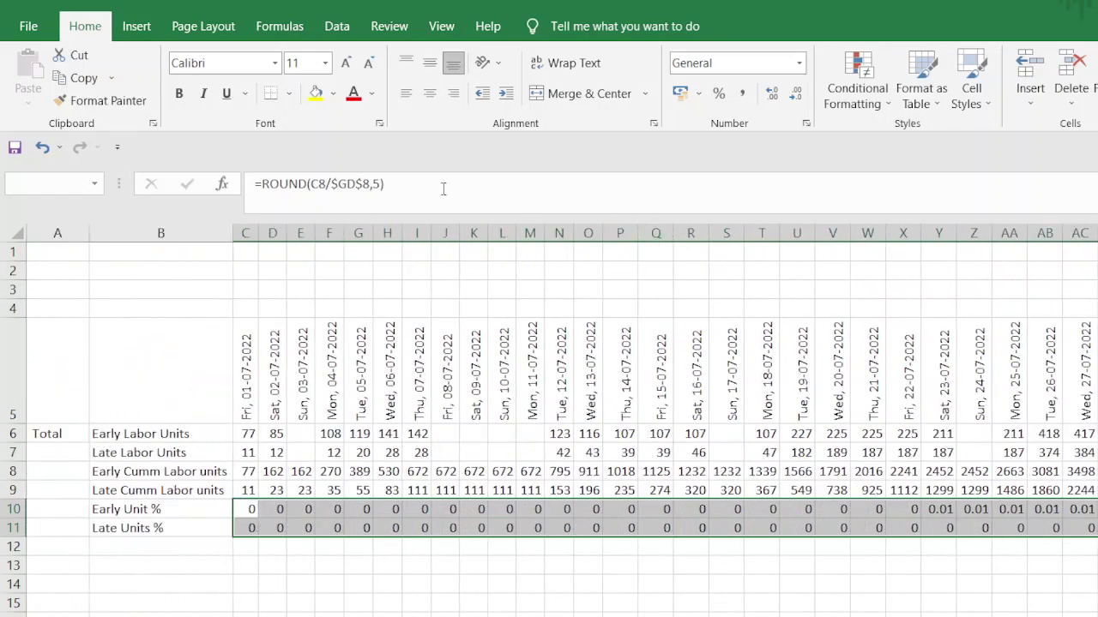
left_click(720, 94)
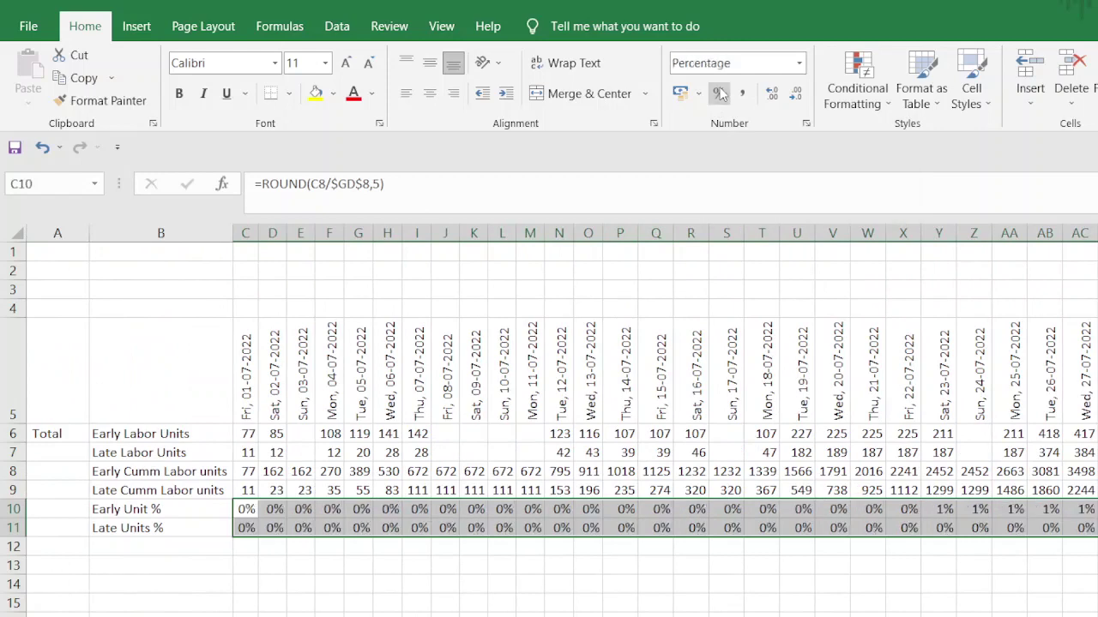
left_click(770, 98)
left_click(770, 97)
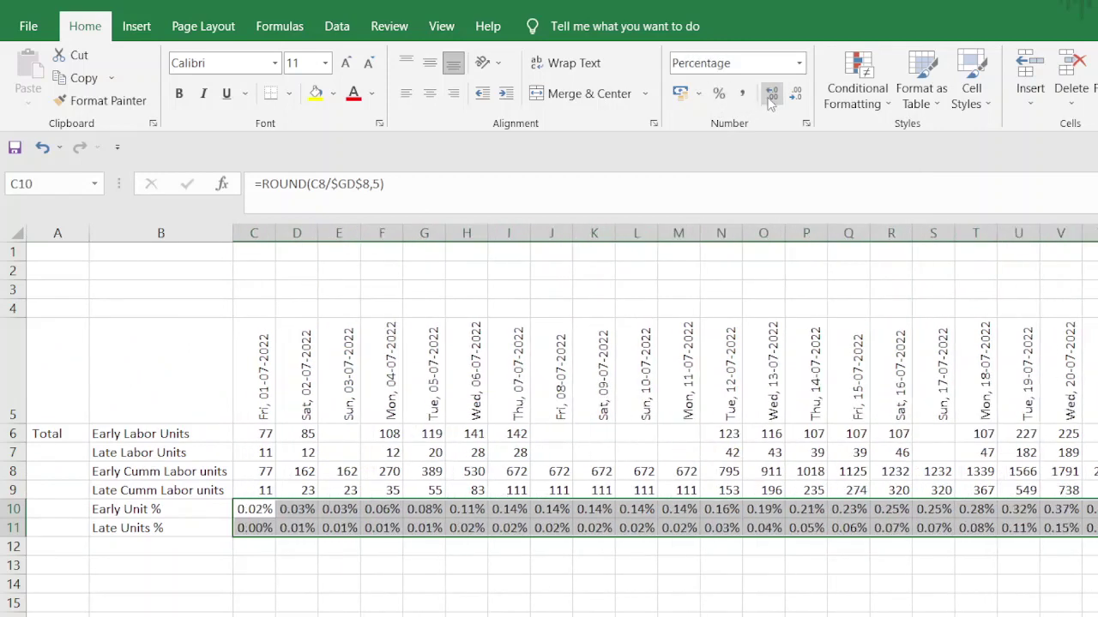
left_click(339, 603)
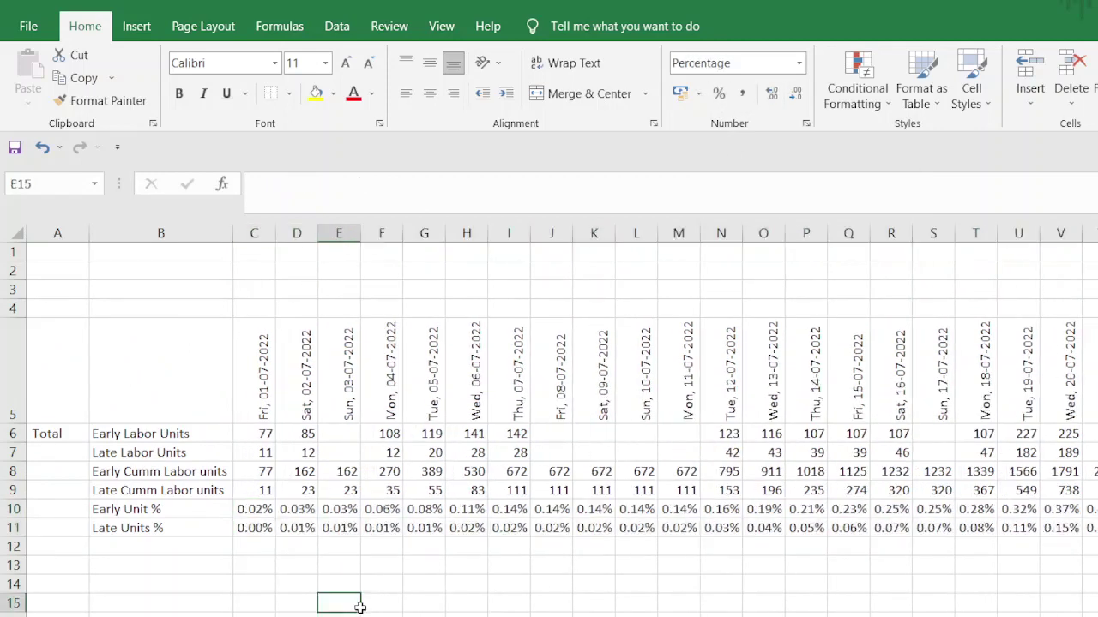
left_click(252, 510)
left_click(306, 513)
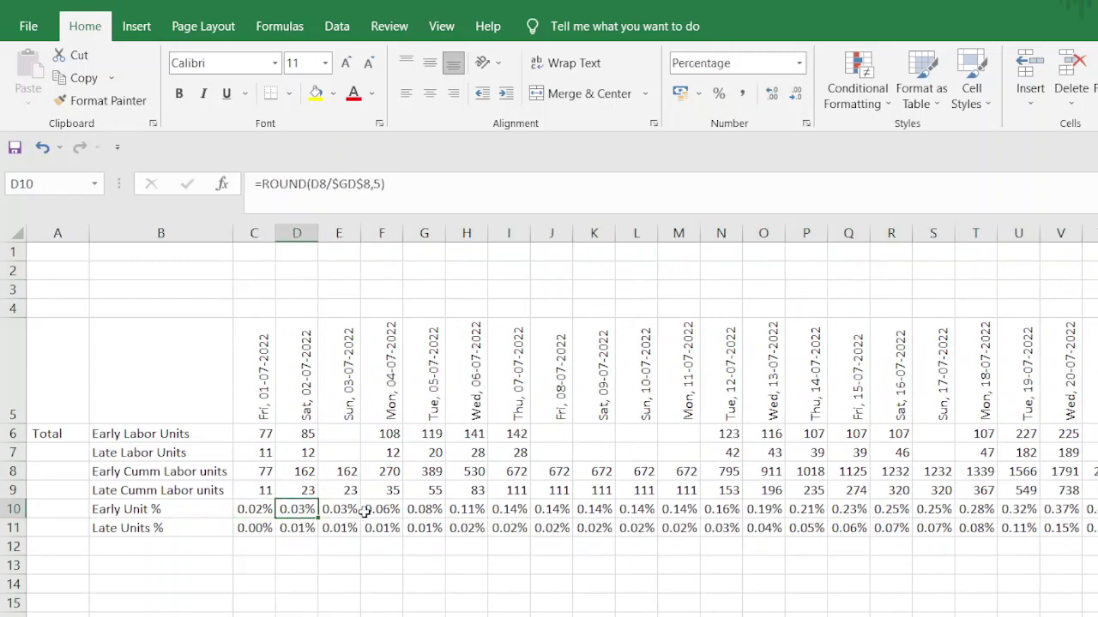
left_click(517, 403)
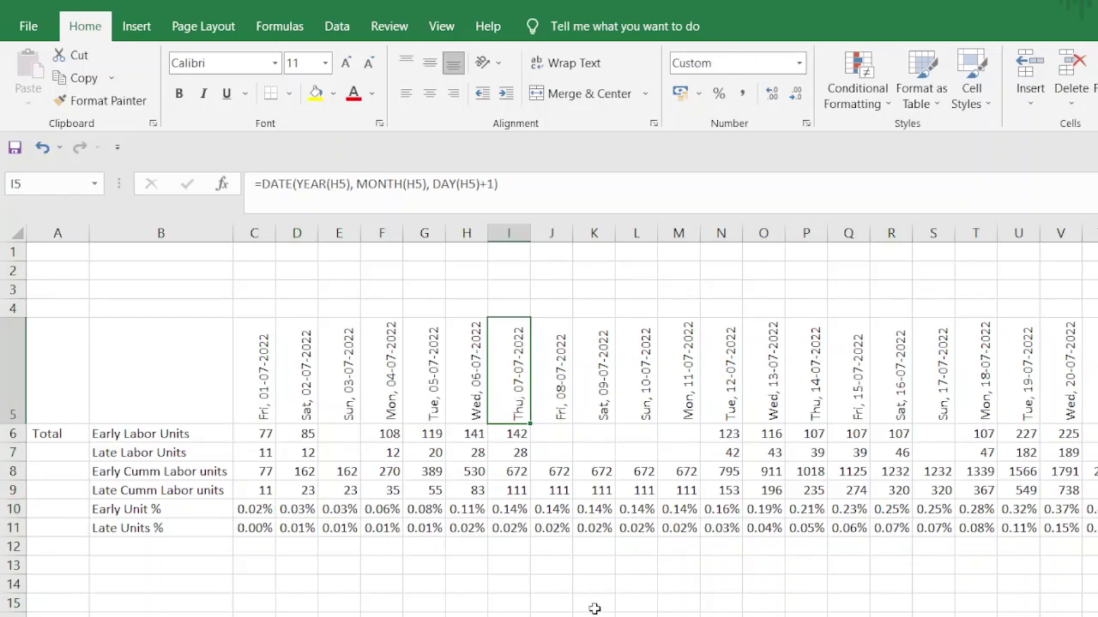